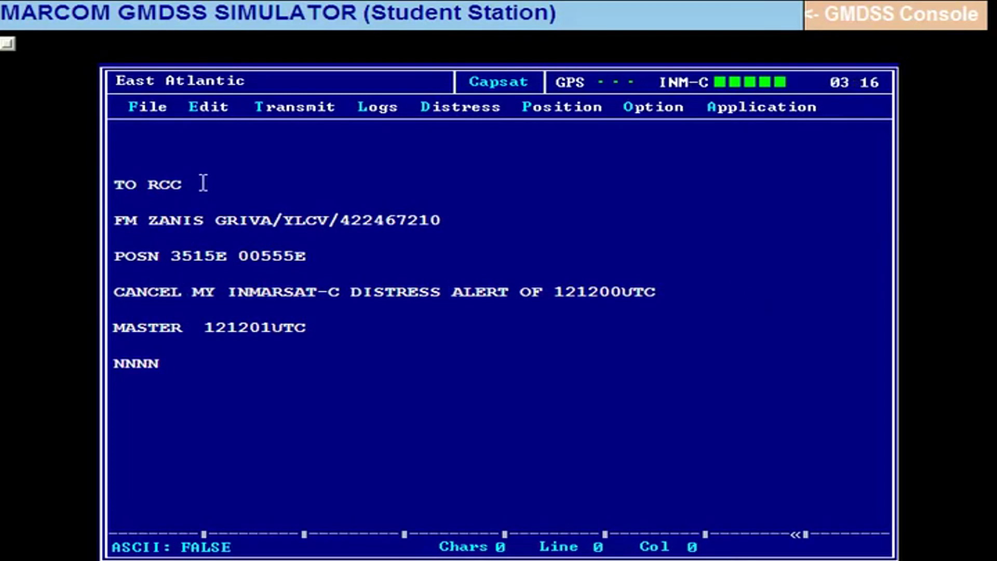
Change the telex recipient from RCC to SACHEM.
click(151, 183)
key(BackSpace)
key(BackSpace)
key(BackSpace)
text(J)
text(A)
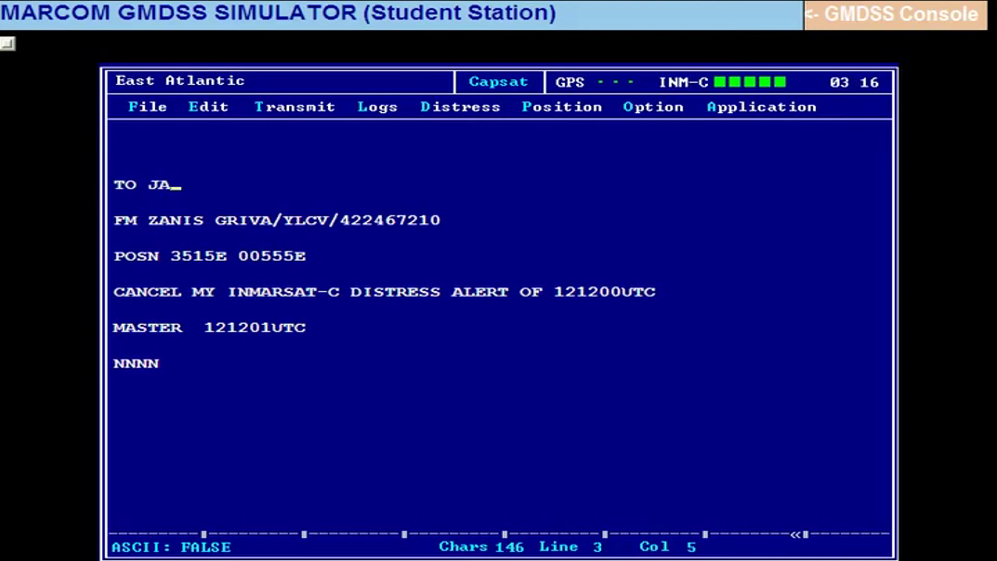
key(BackSpace)
key(BackSpace)
text(SACHE)
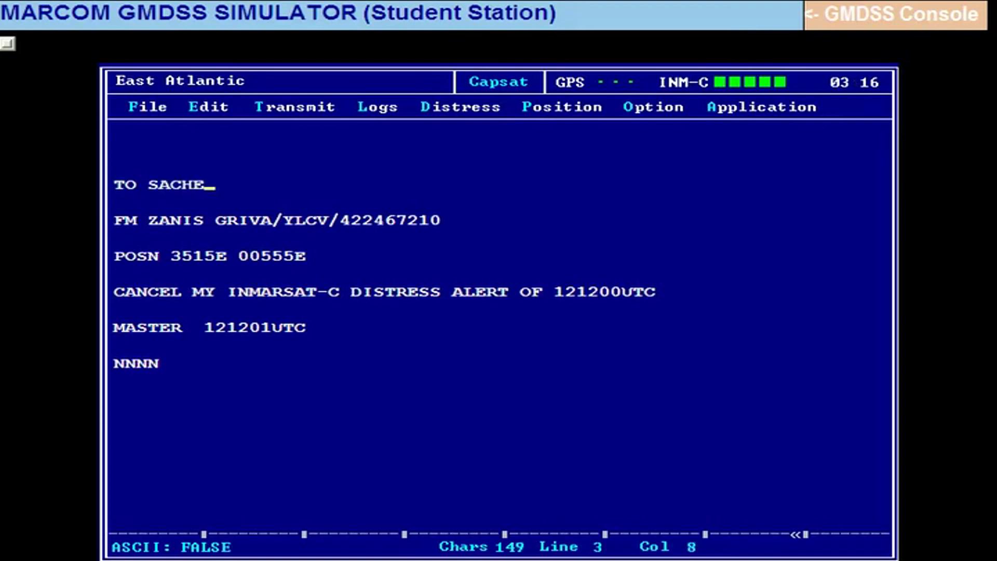
text(M)
Strip the call sign and ID from the sender line and delete the POSN and CANCEL lines.
click(453, 222)
key(BackSpace)
key(BackSpace)
key(BackSpace)
key(BackSpace)
key(BackSpace)
key(BackSpace)
key(BackSpace)
key(BackSpace)
key(BackSpace)
key(BackSpace)
key(BackSpace)
key(BackSpace)
key(BackSpace)
key(BackSpace)
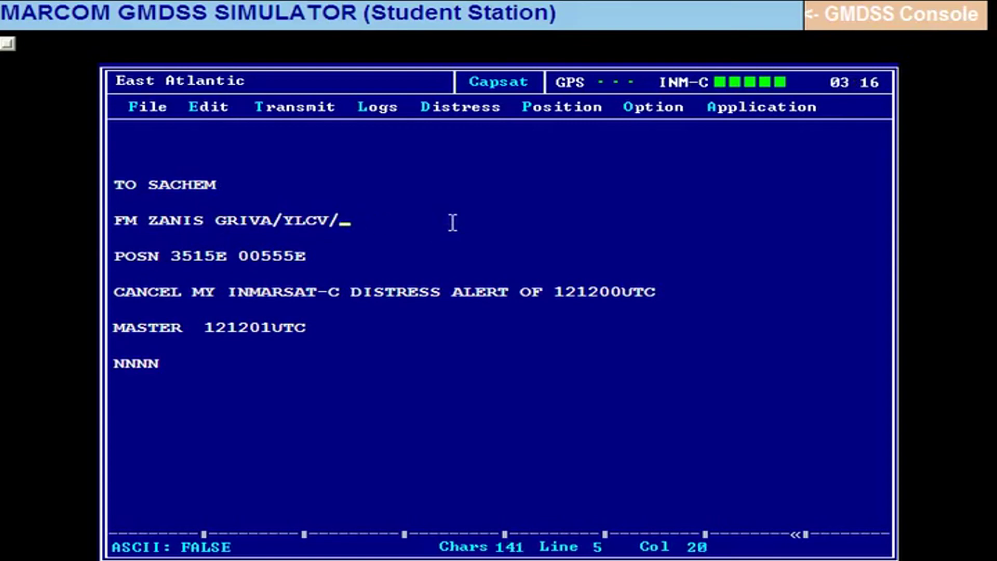
key(BackSpace)
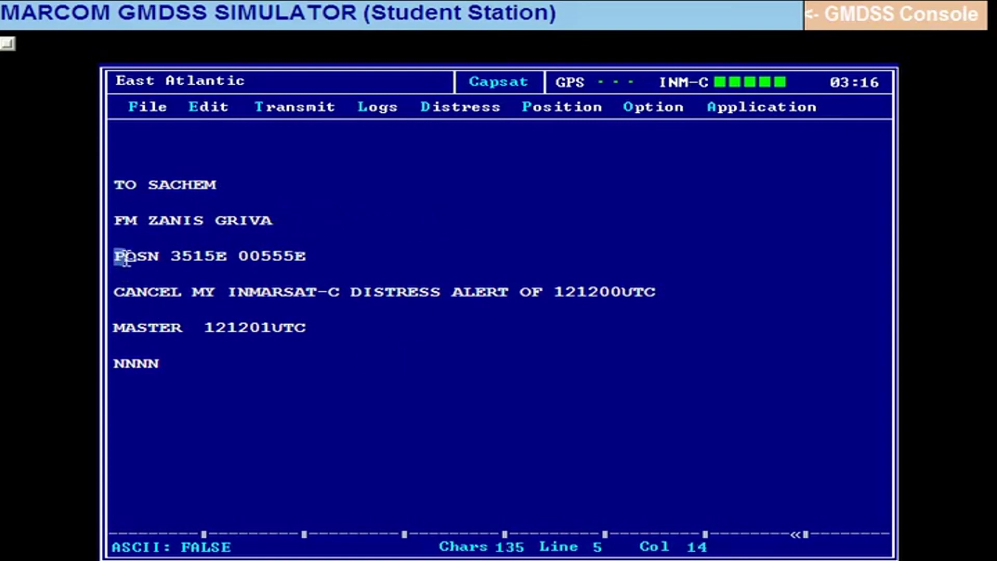
drag(116, 257, 699, 287)
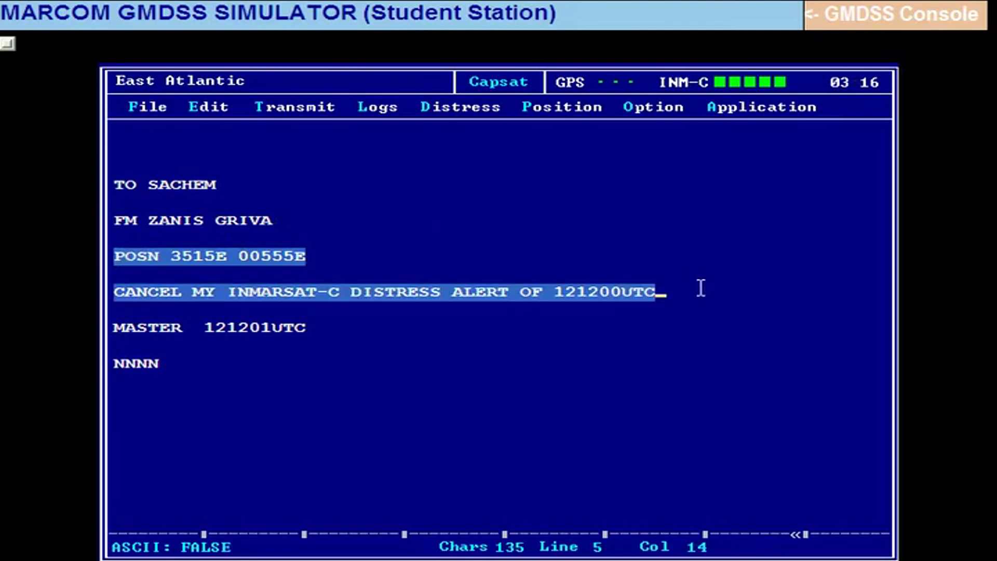
key(Delete)
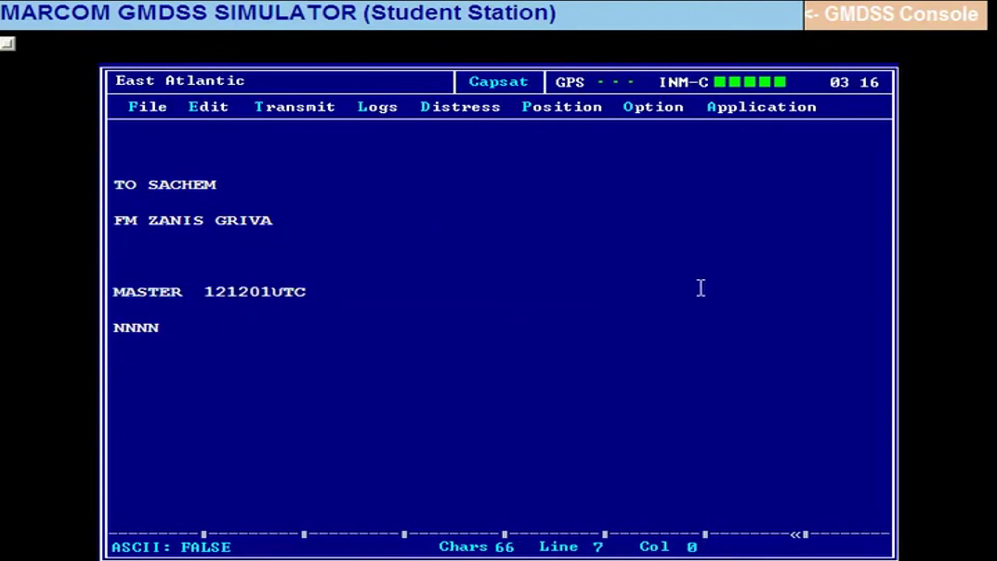
Write HAPPY BIRTHDAY as the message body and remove the time after MASTER.
text(HAPPY)
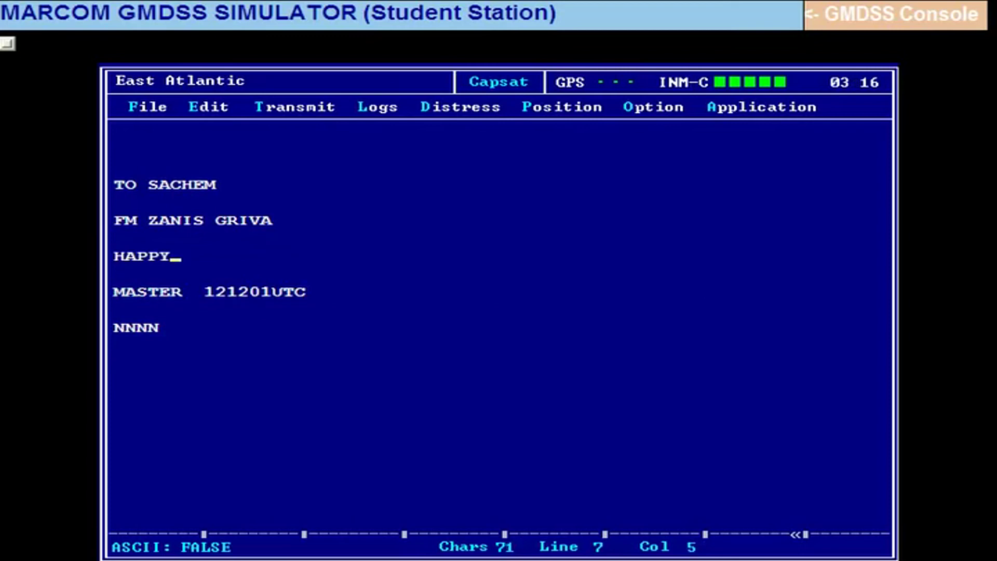
text( BIRT)
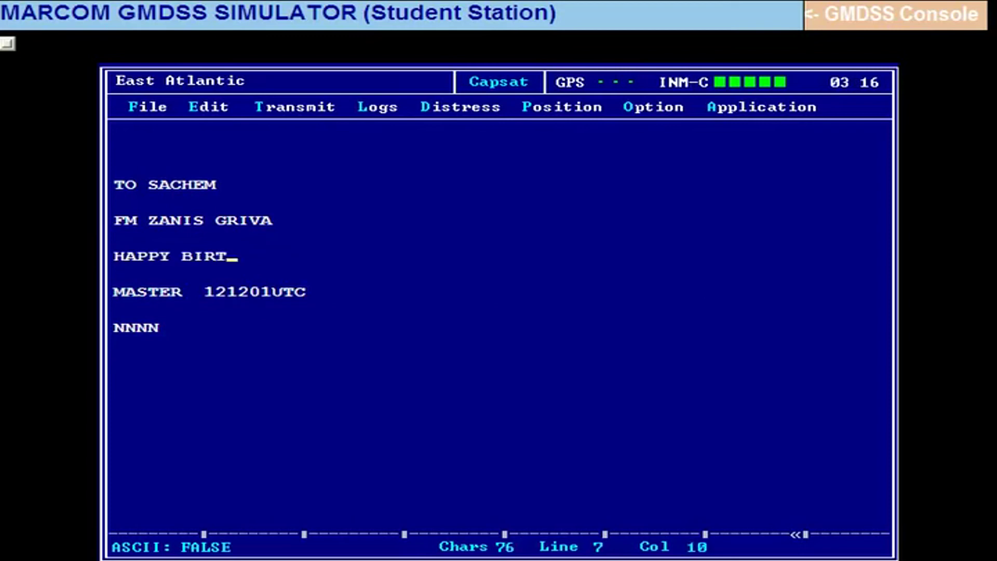
text(HDA)
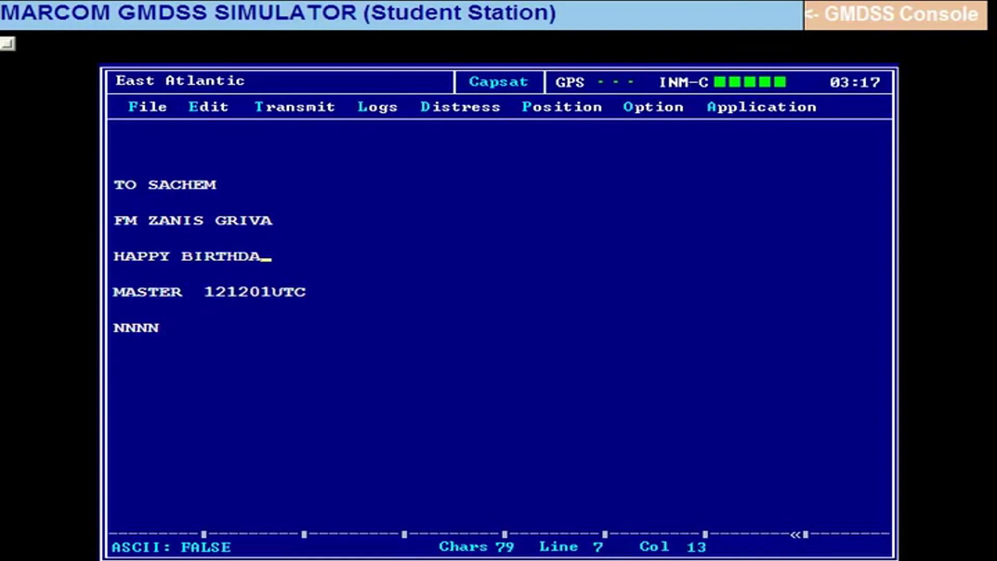
text(T)
key(BackSpace)
text(Y)
click(317, 292)
key(BackSpace)
key(BackSpace)
key(BackSpace)
key(BackSpace)
key(BackSpace)
key(BackSpace)
key(BackSpace)
key(BackSpace)
key(BackSpace)
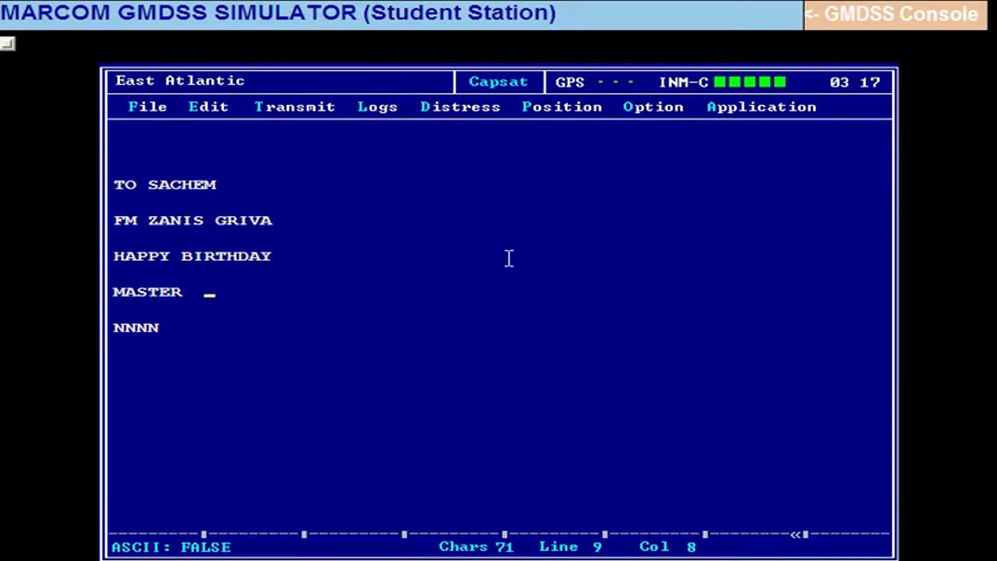
key(alt+f)
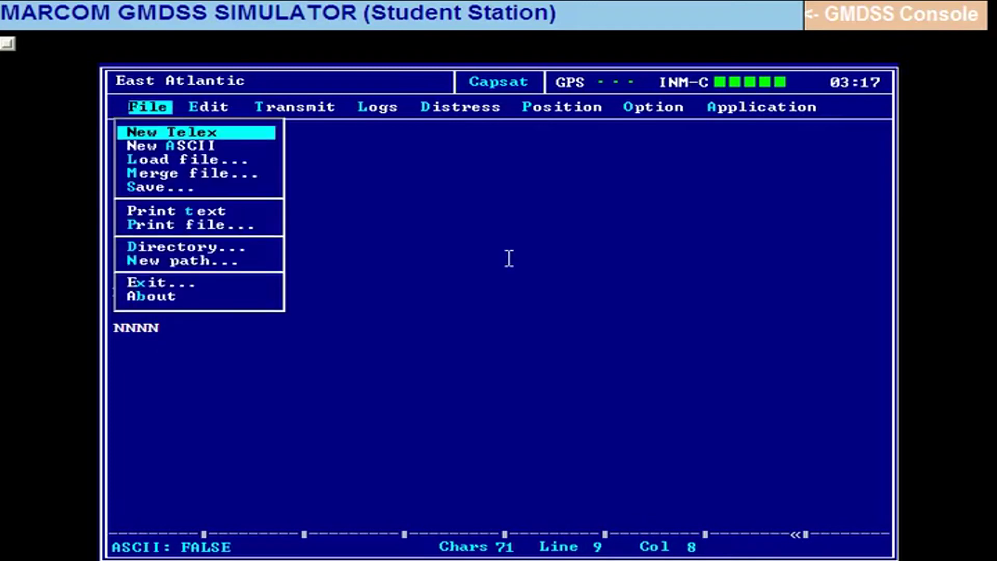
Save the birthday telex as BAY 11, replacing the default name FALSE.
key(Down)
key(Down)
key(Down)
key(Down)
key(Return)
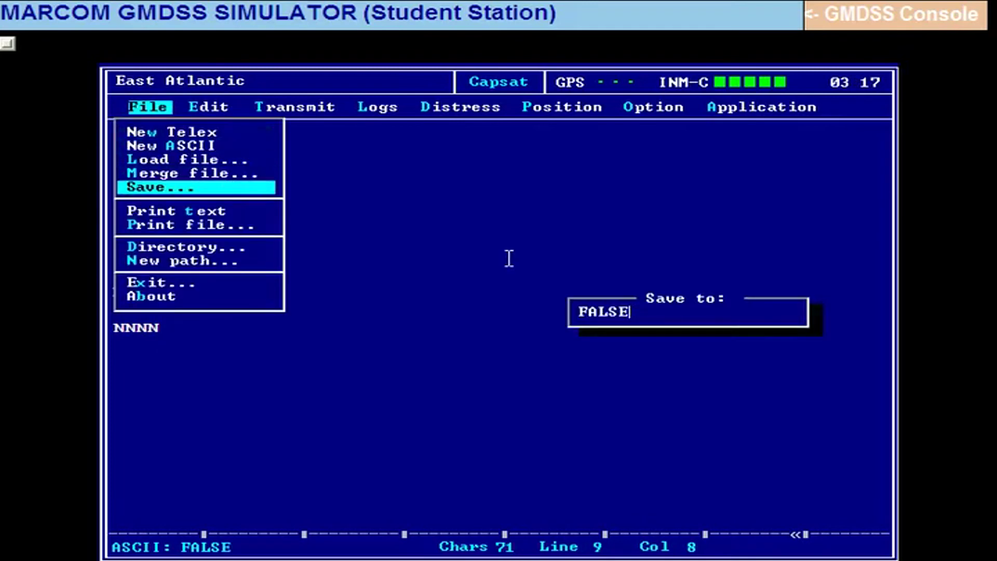
key(BackSpace)
key(BackSpace)
key(BackSpace)
key(BackSpace)
key(BackSpace)
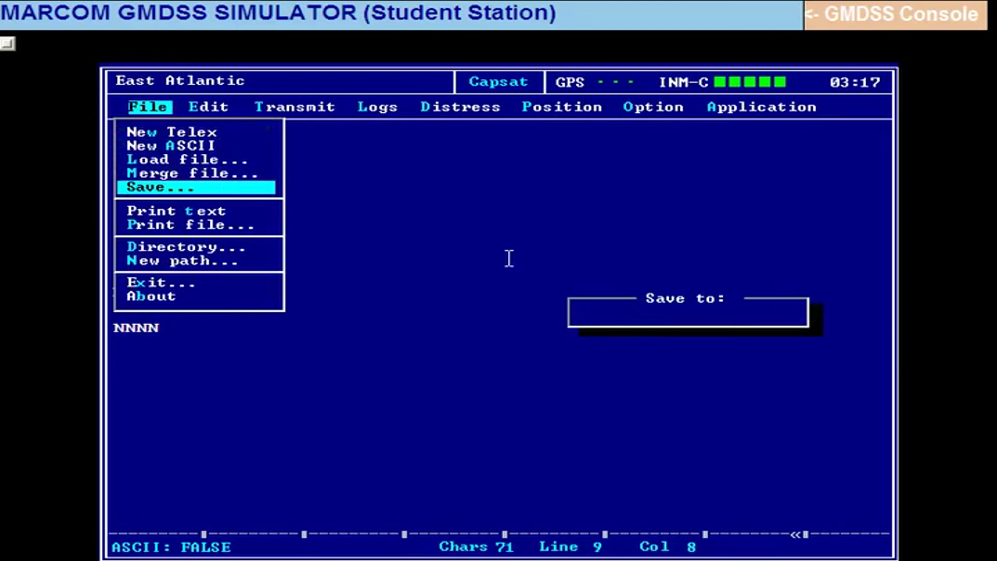
text(BAY 11)
key(Return)
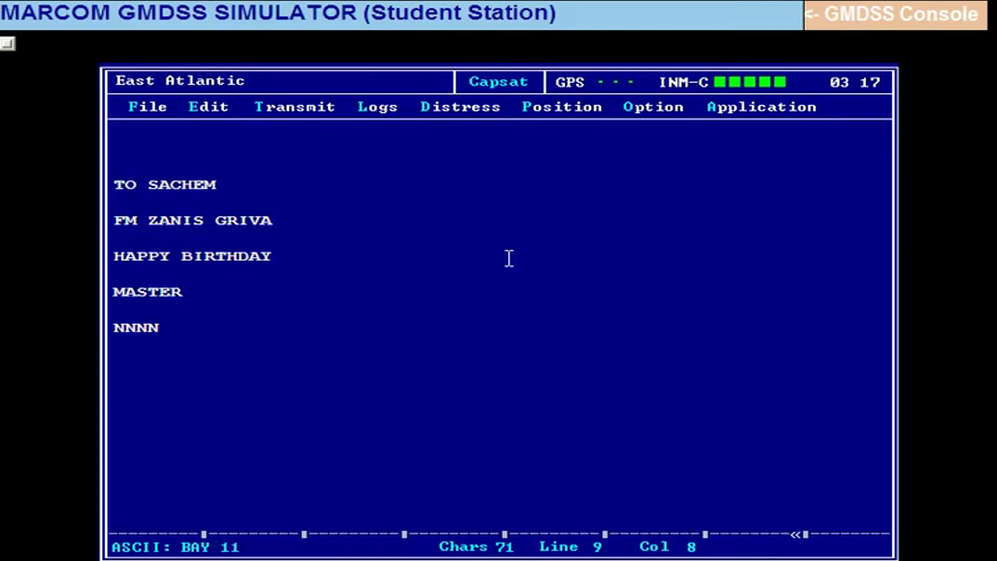
key(ctrl+t)
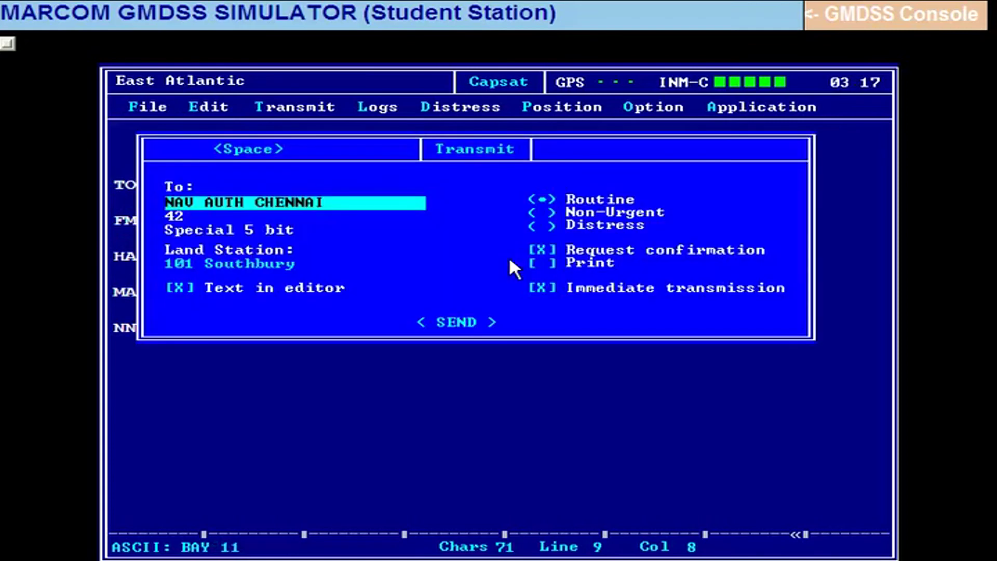
Add a new address book entry named SACHEM with the Mobile connection type.
key(space)
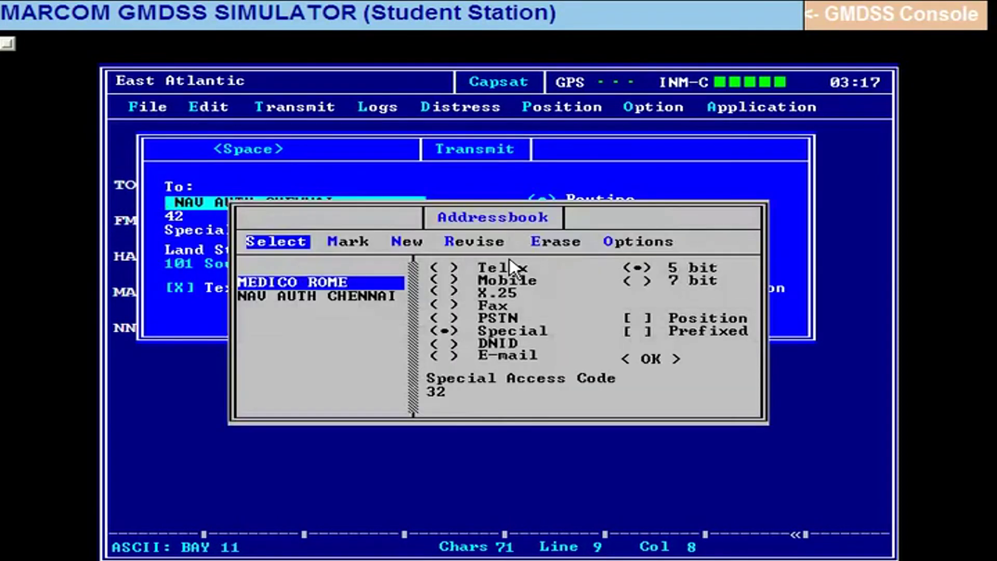
key(Right)
key(Right)
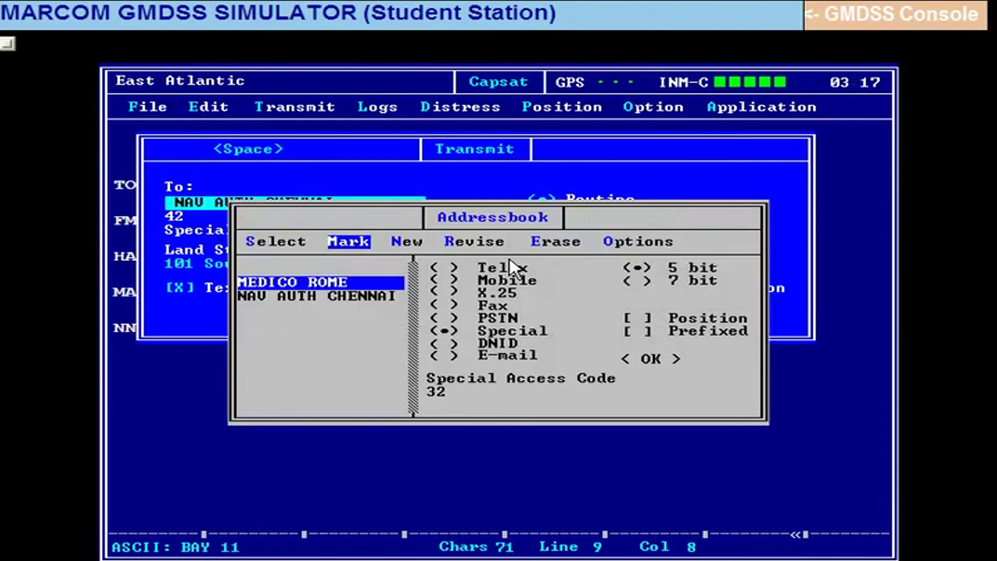
key(Return)
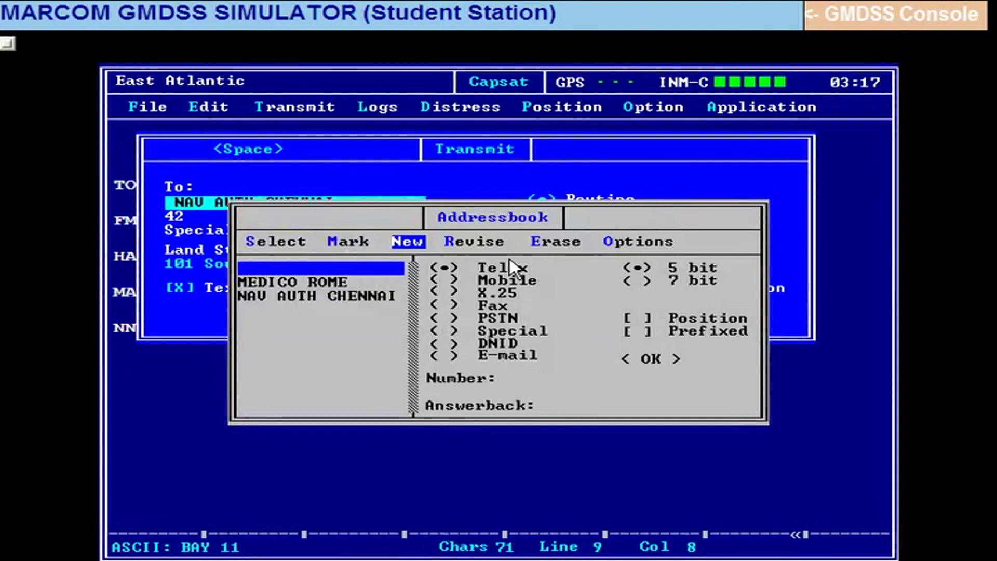
text(SACHEM)
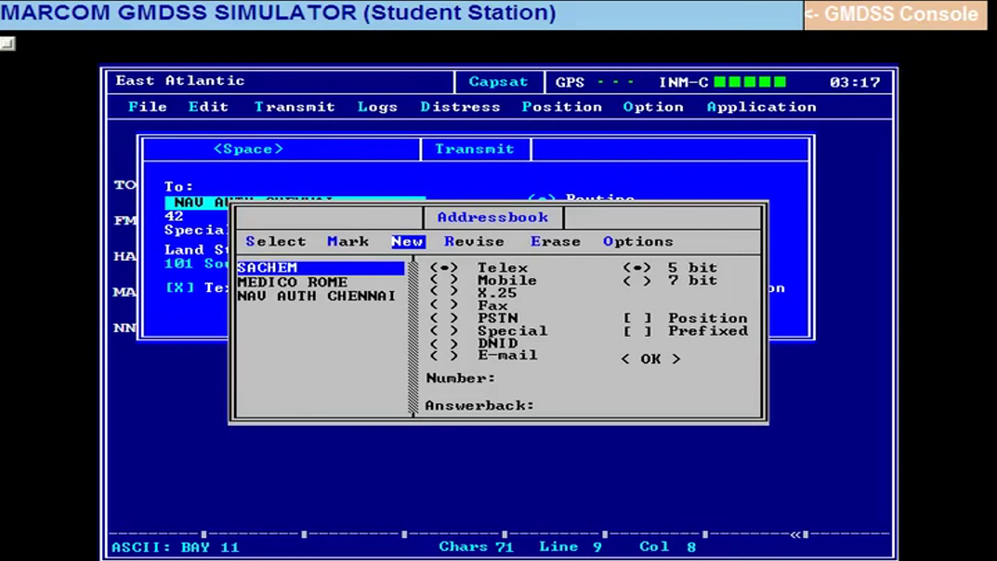
click(511, 267)
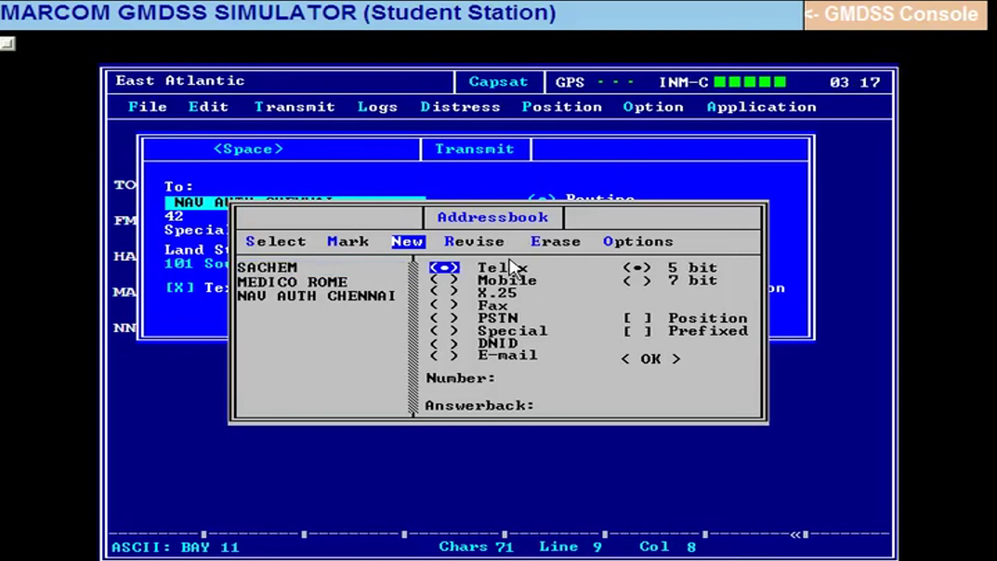
key(Down)
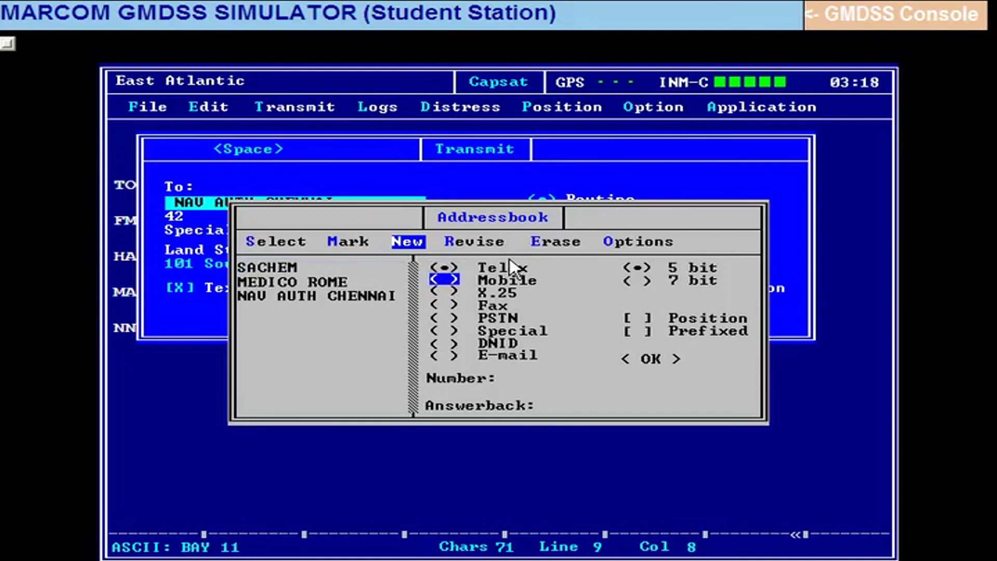
key(space)
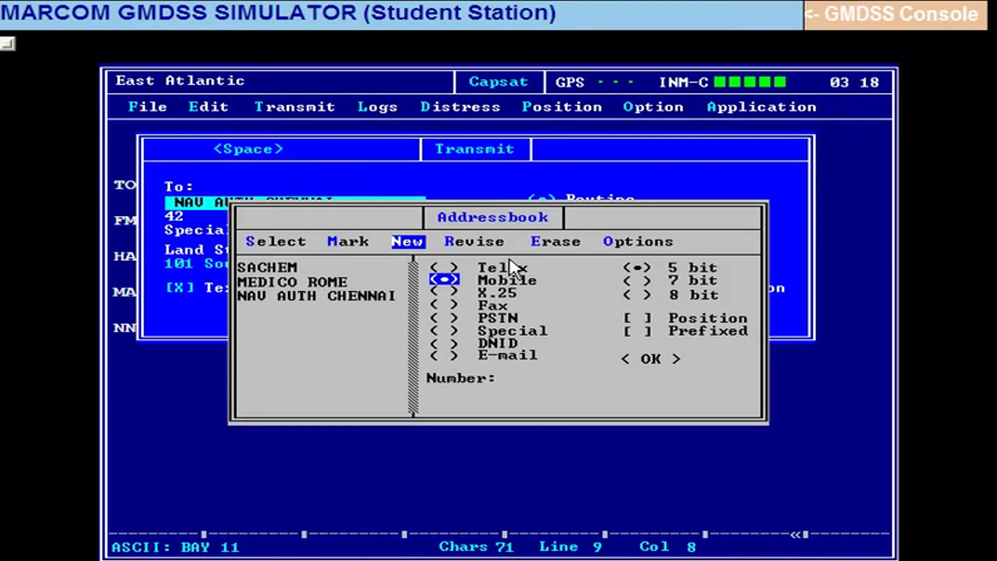
Enter SACHEM's mobile number and save the entry to the address book.
key(Down)
key(Down)
key(Down)
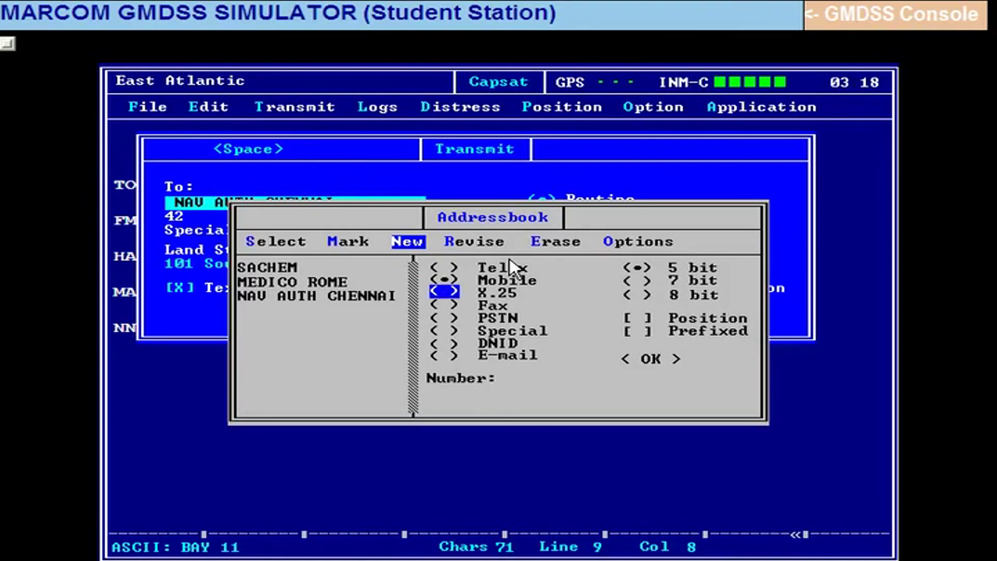
key(Down)
key(Down)
key(Down)
key(Down)
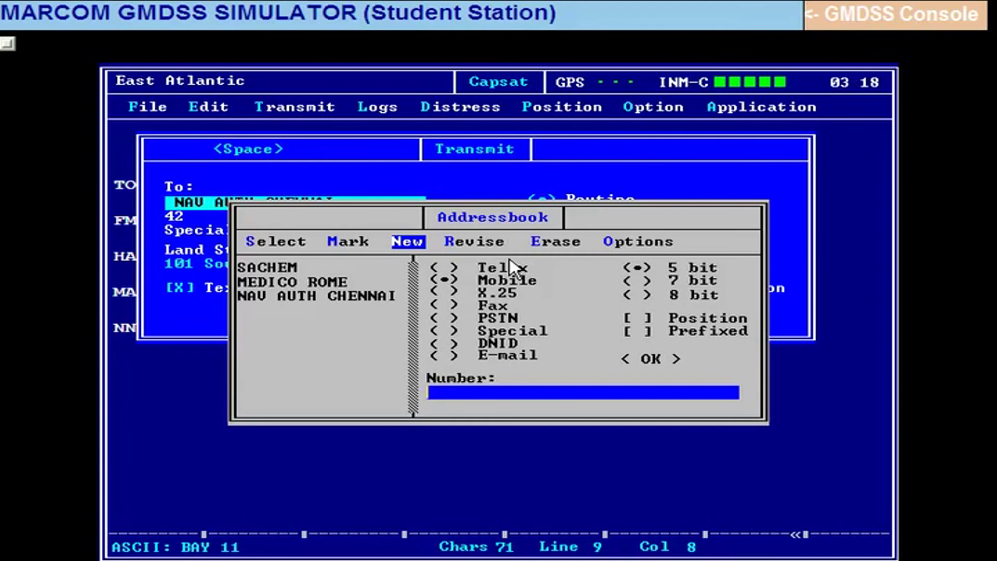
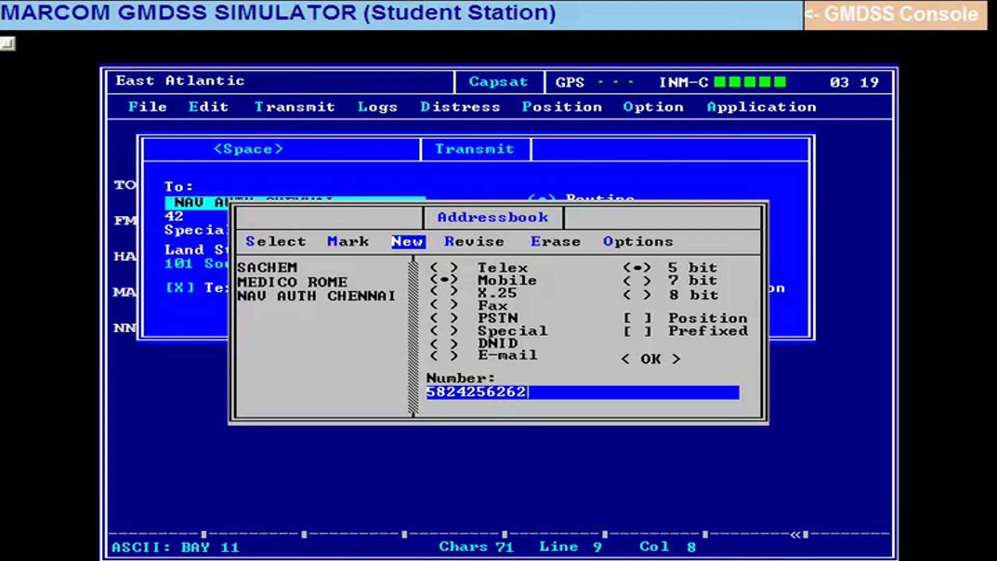
key(Up)
key(Up)
key(Up)
key(Up)
key(Up)
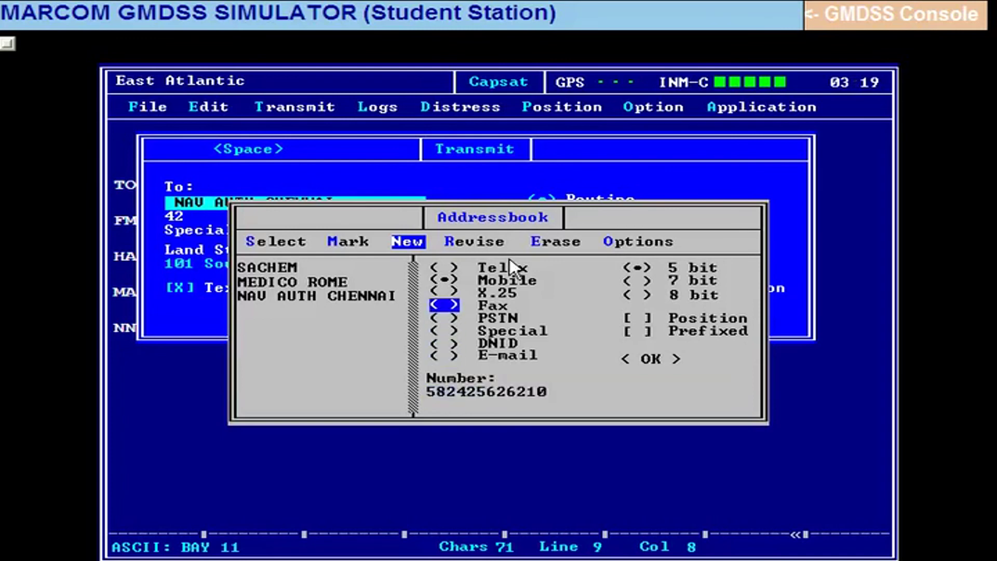
key(Up)
key(Up)
key(Up)
key(Tab)
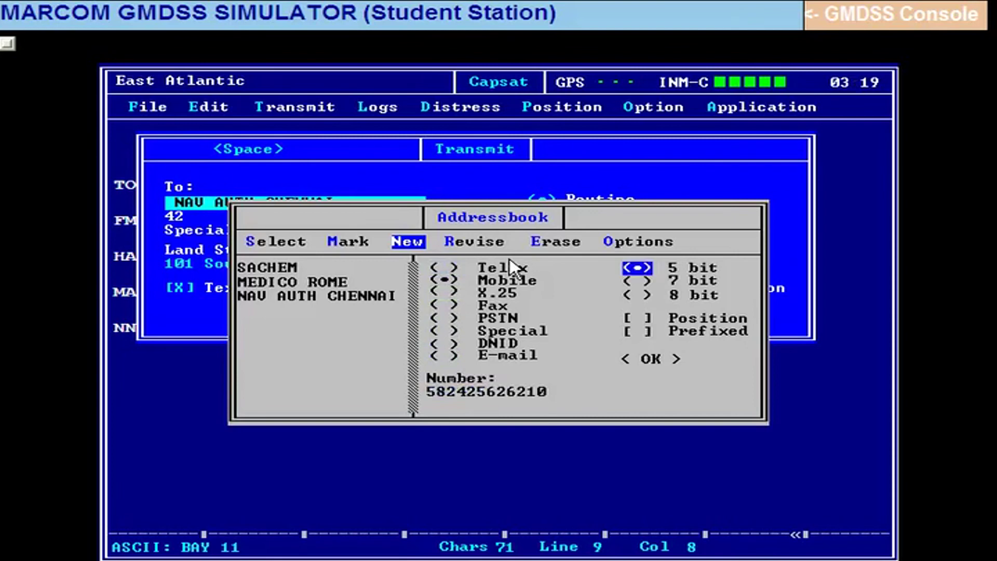
key(Down)
key(Down)
key(Down)
key(Down)
key(Down)
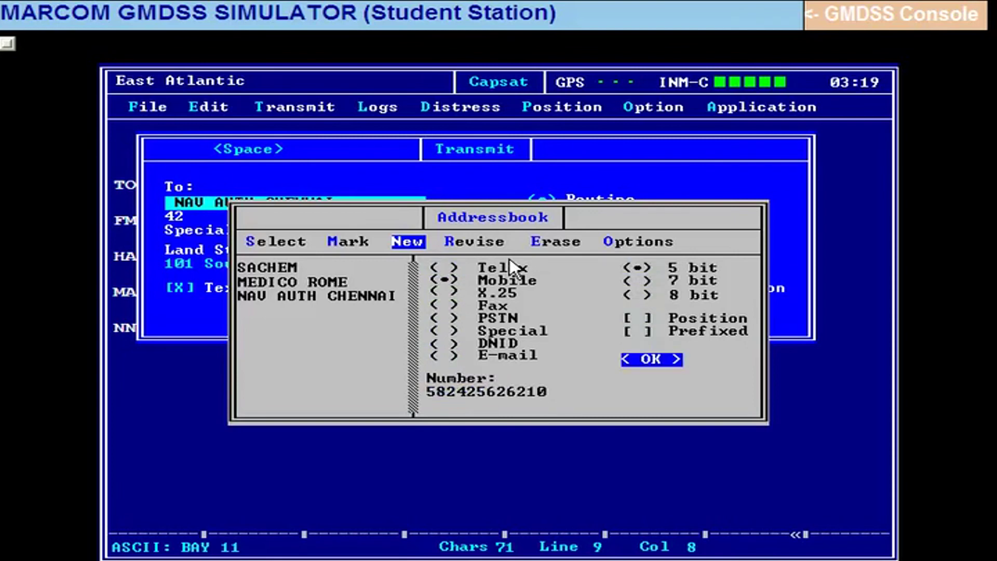
key(Return)
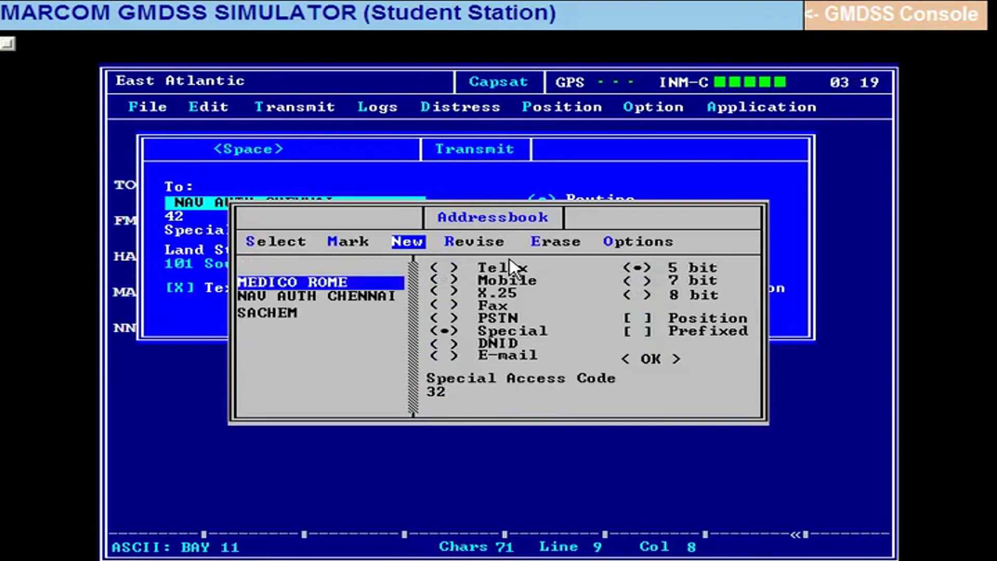
Select SACHEM as the recipient and uncheck Text in editor.
key(Down)
key(Down)
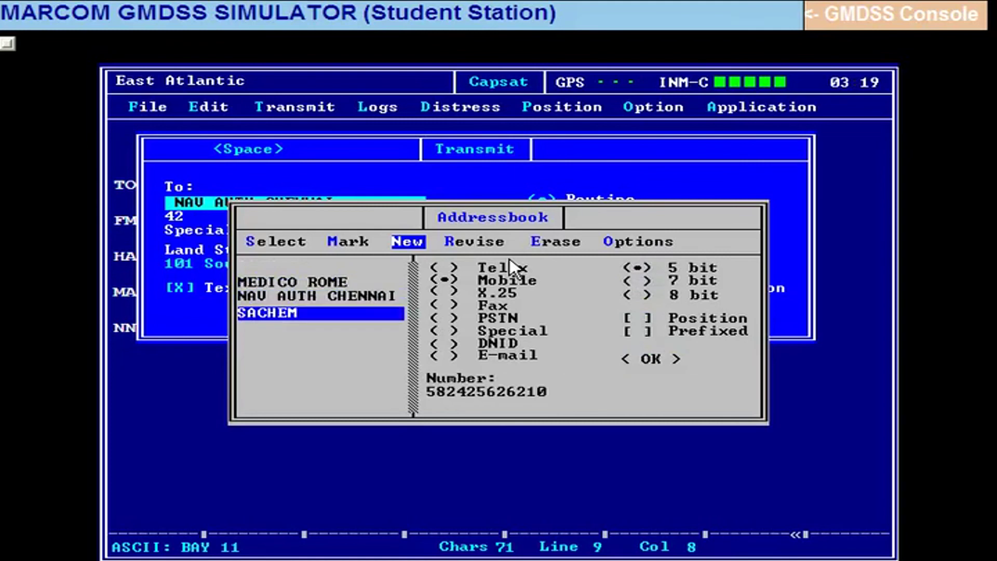
key(Left)
key(Left)
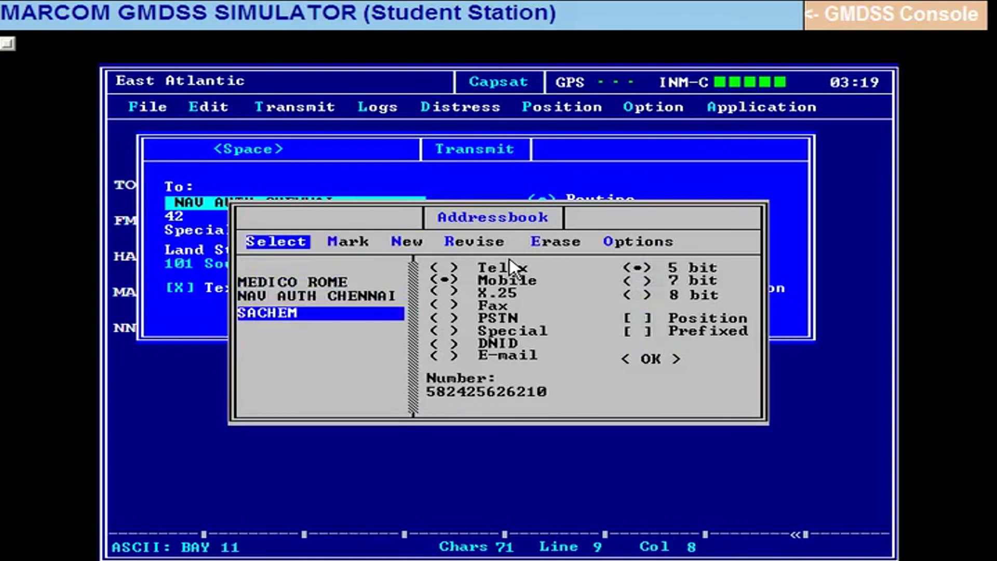
key(Return)
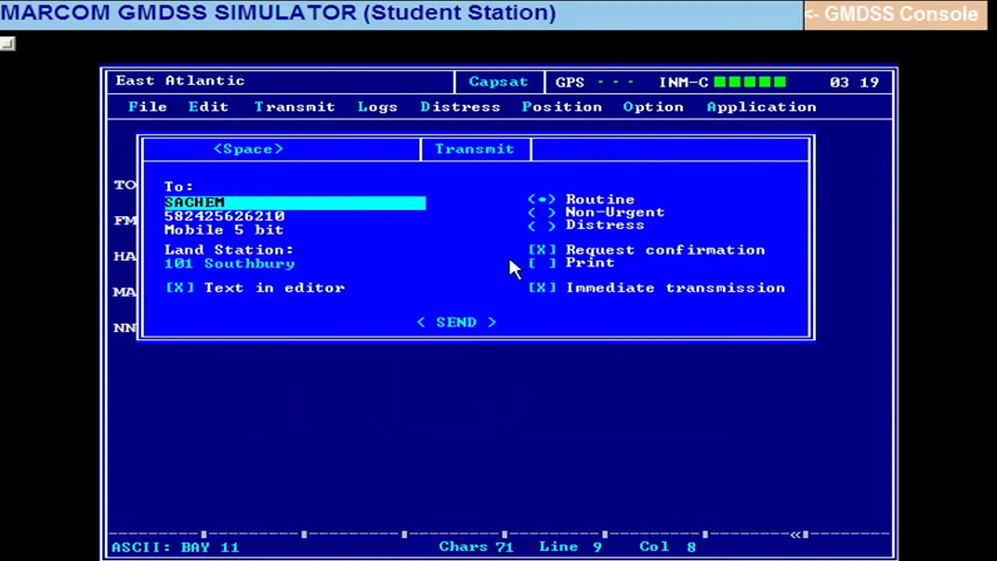
key(Tab)
key(Tab)
key(Tab)
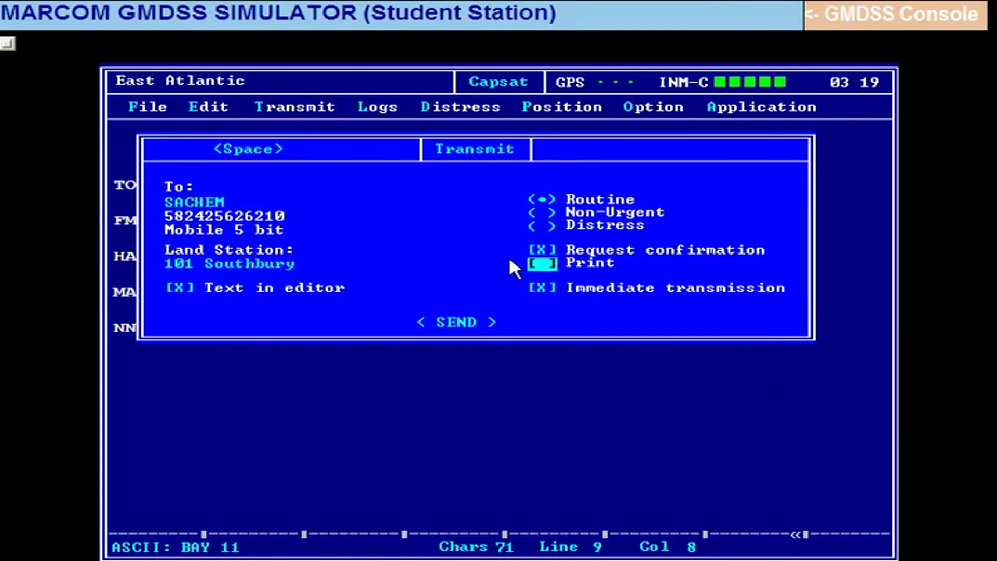
key(Tab)
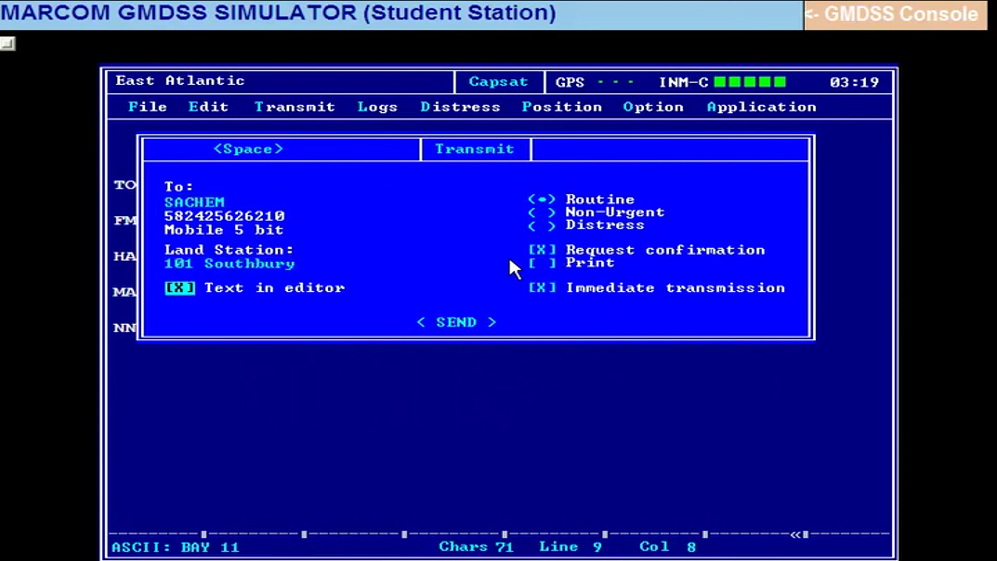
key(space)
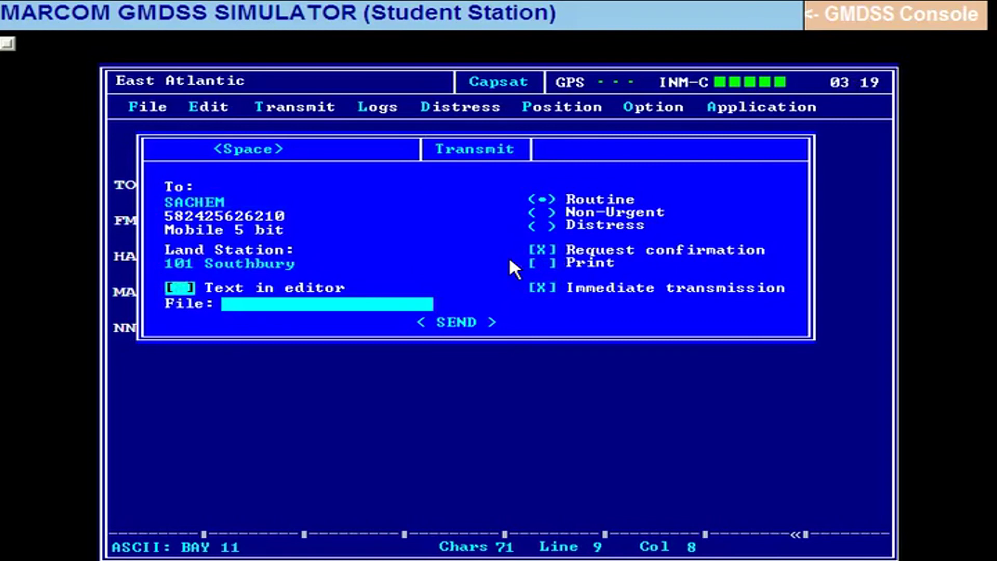
Choose stored file BAY 11 and send it to SACHEM.
key(Tab)
key(Return)
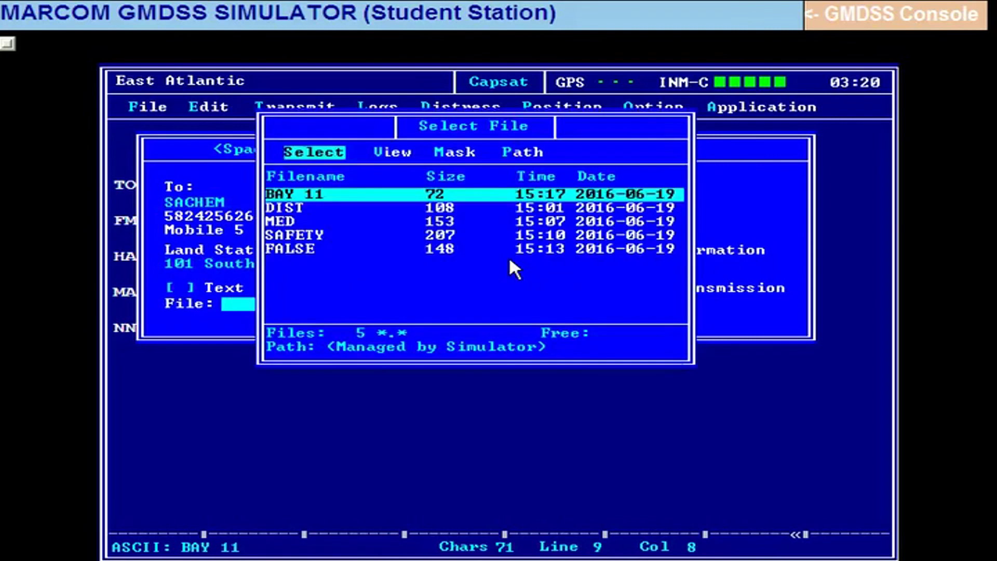
key(Return)
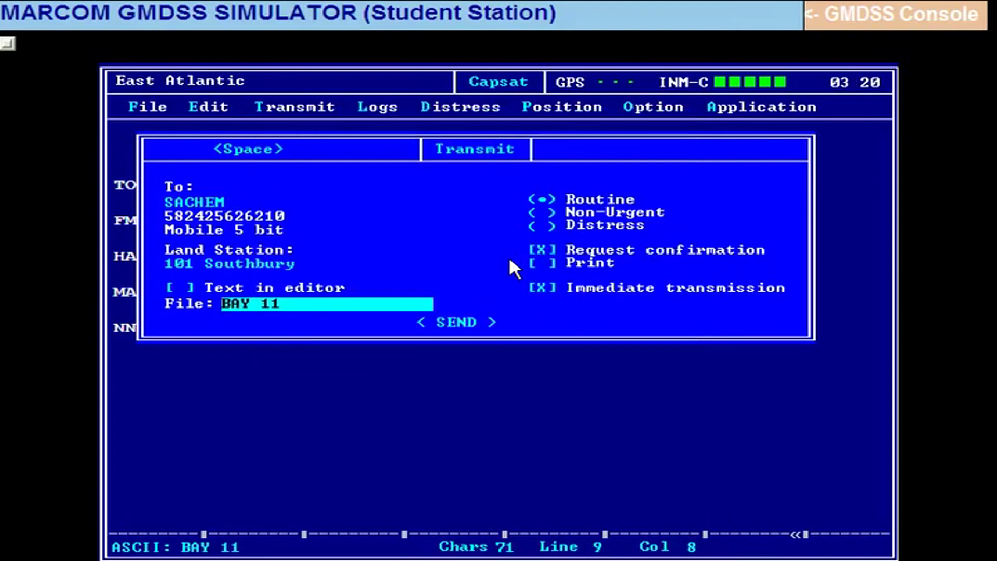
key(Tab)
key(Tab)
key(Tab)
key(Tab)
key(Tab)
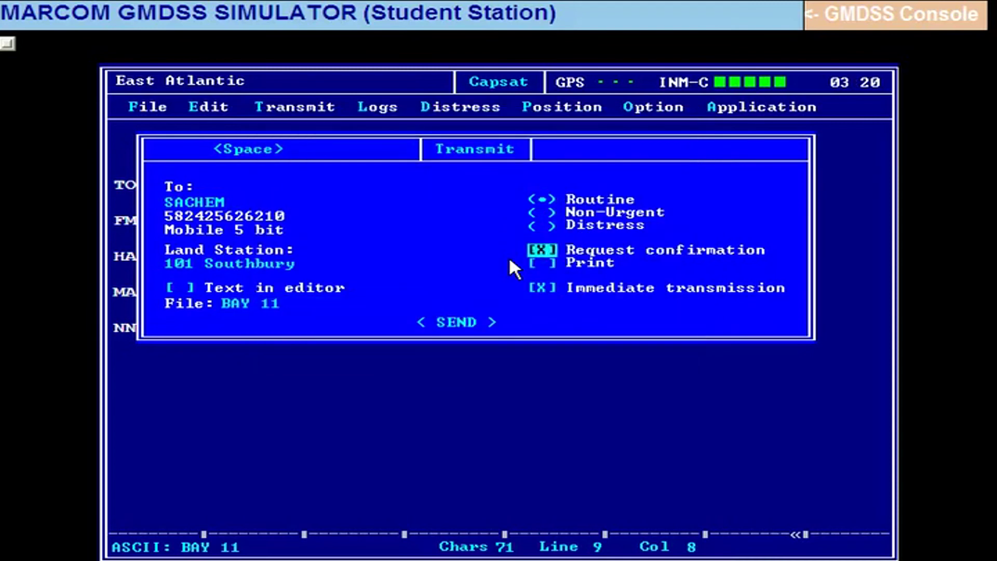
key(Tab)
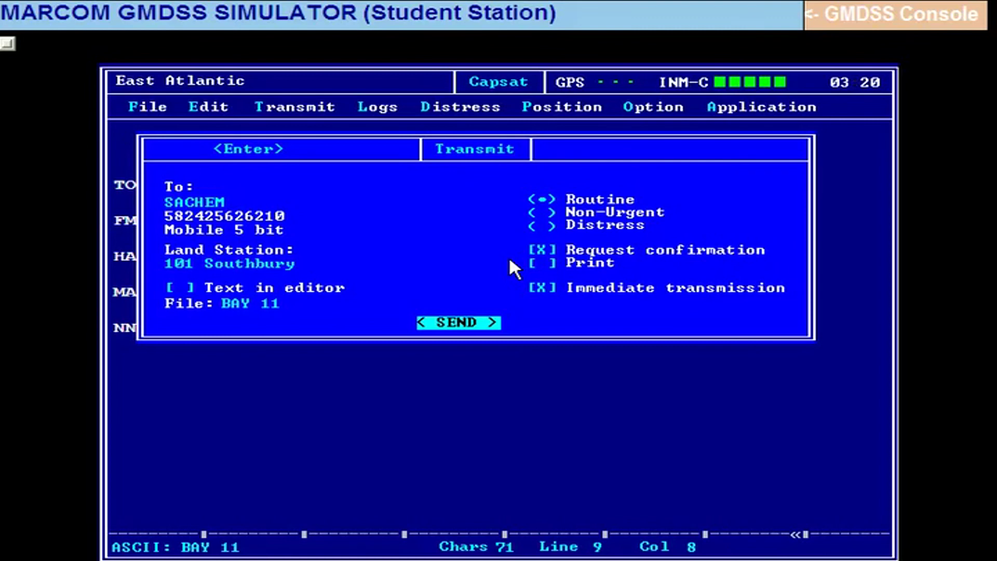
key(Return)
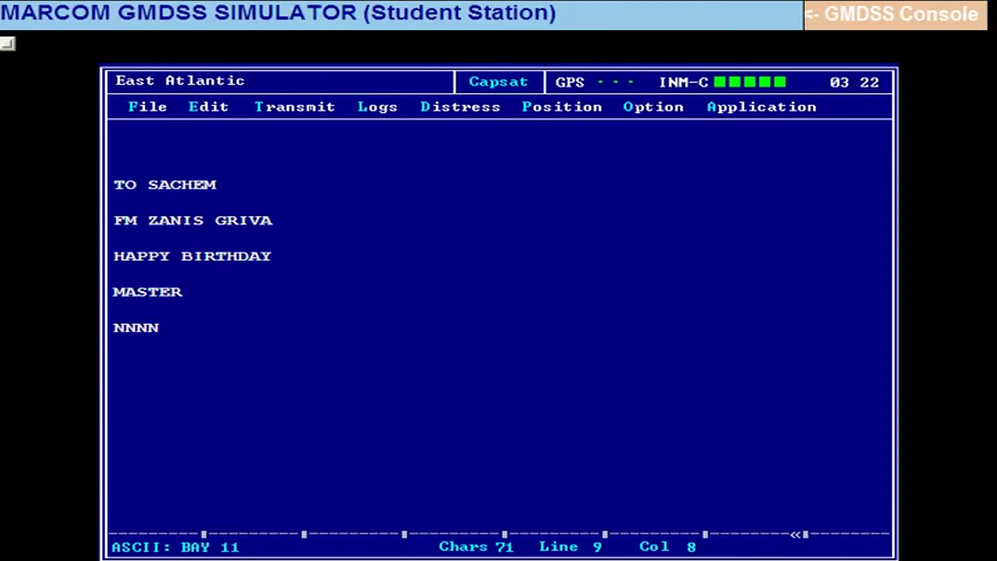
Open the Transmit dialog again once the previous transmission has finished.
key(ctrl+t)
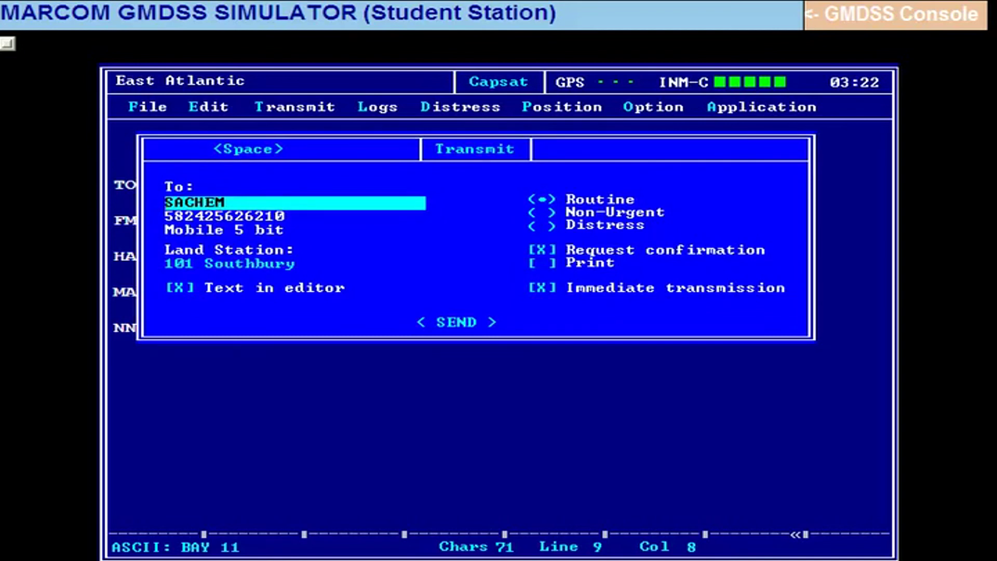
Open SACHEM's address book entry for revision and reach its Number field.
key(space)
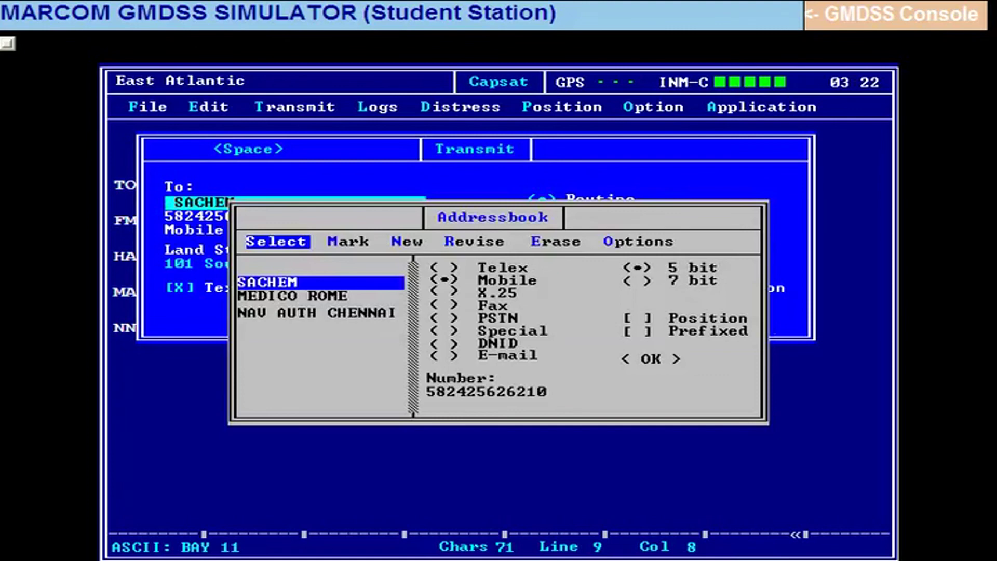
key(Right)
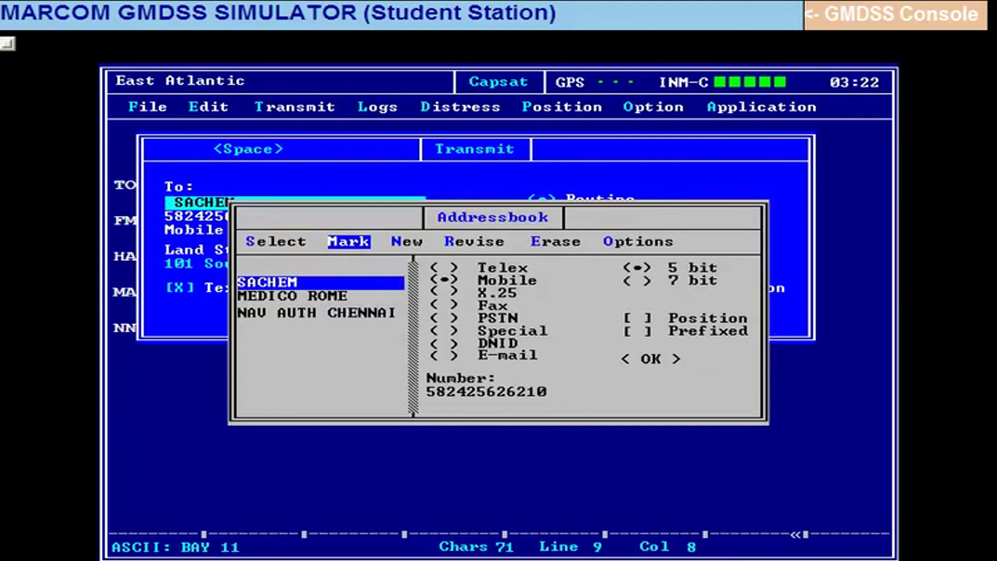
key(Right)
key(Right)
key(Return)
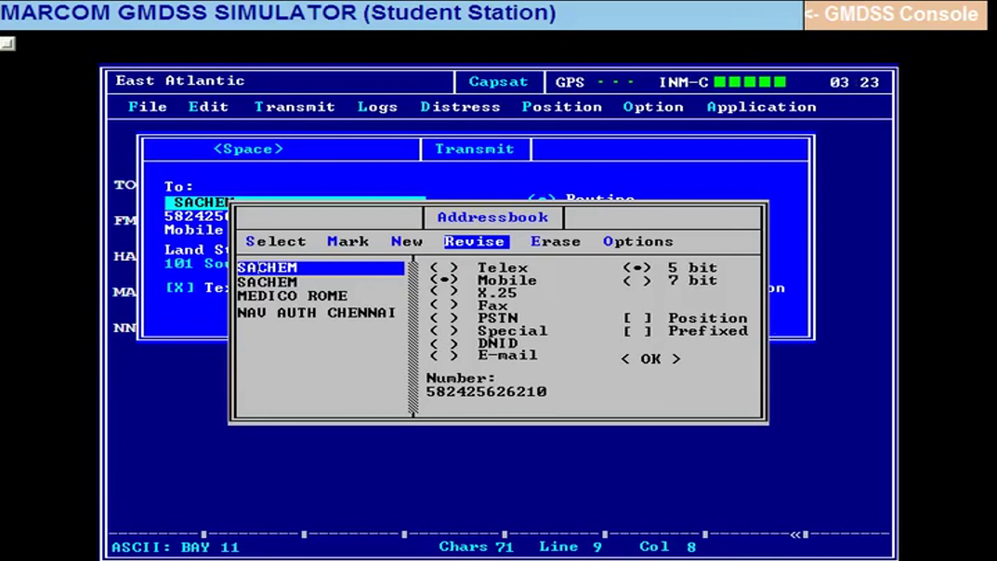
key(Right)
key(Right)
click(444, 268)
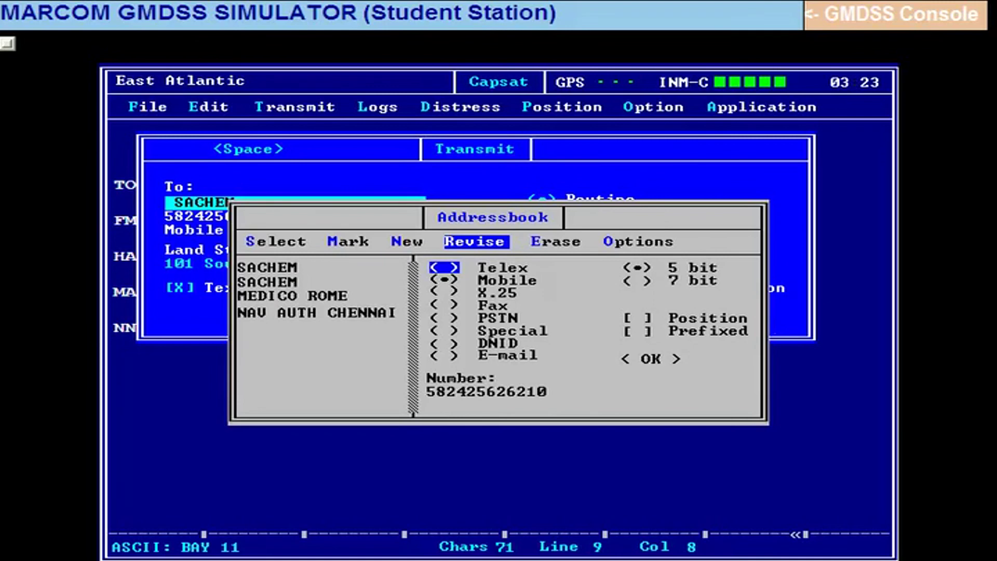
key(Down)
key(Down)
key(Down)
key(Down)
key(Down)
key(Down)
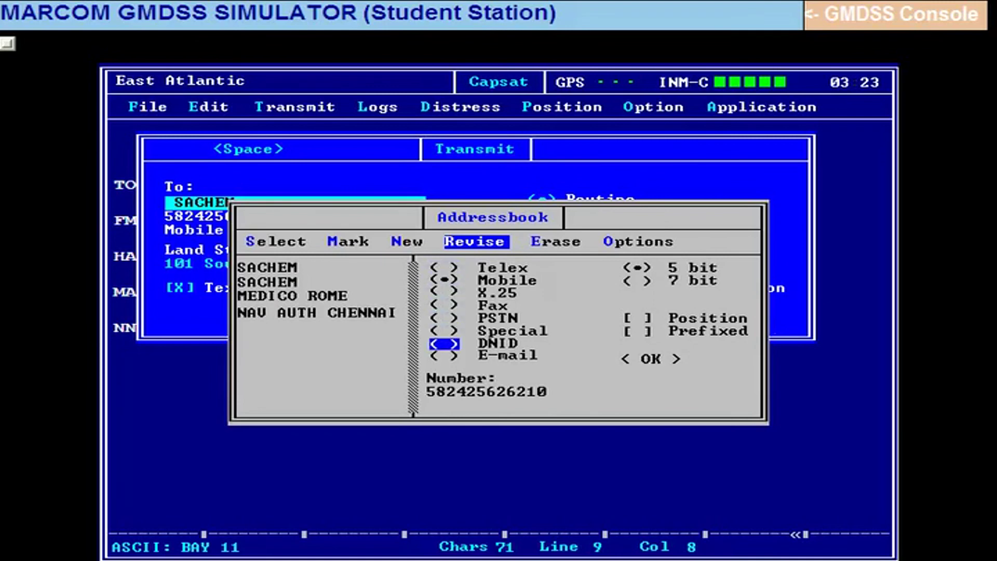
key(Down)
key(Down)
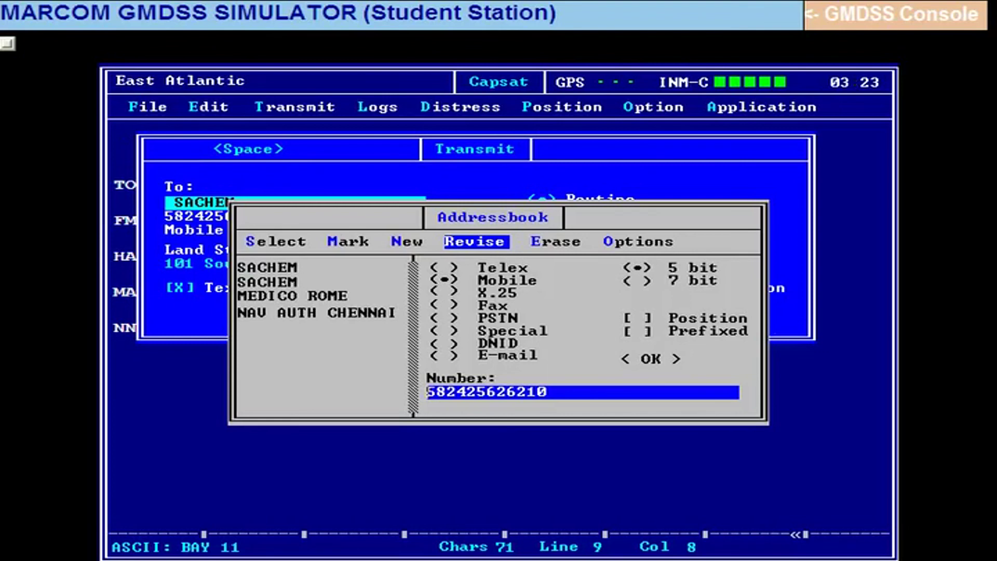
Replace the wrong digit in SACHEM's number with 1 and save the entry.
key(Right)
key(Right)
key(Right)
key(Delete)
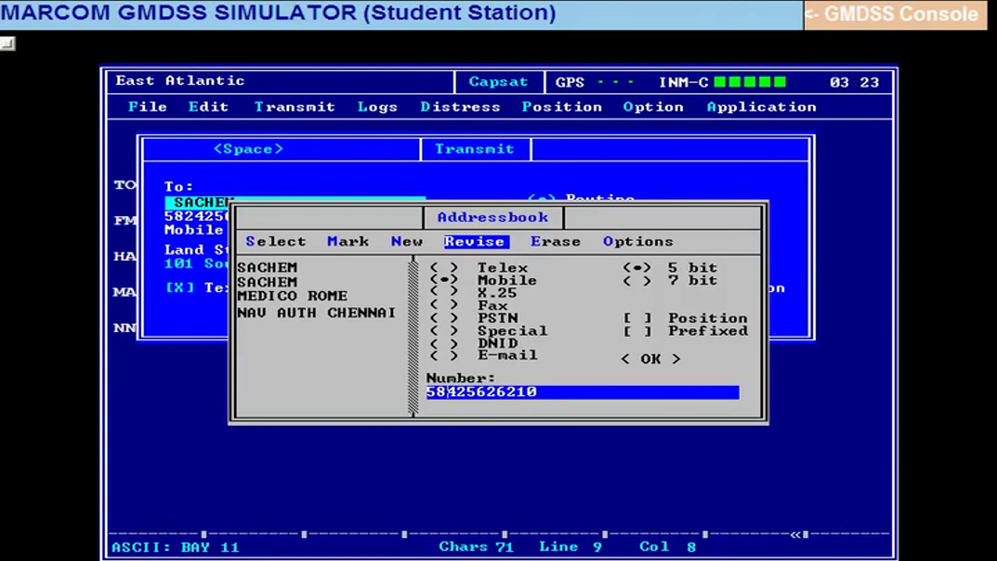
text(1)
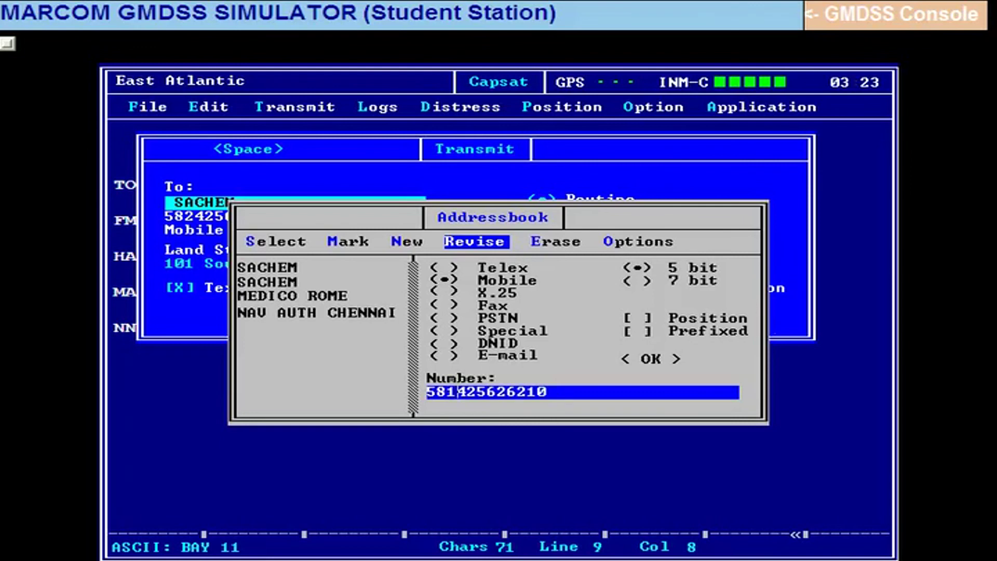
key(Up)
key(Up)
key(Up)
key(Up)
key(Up)
key(Up)
key(Up)
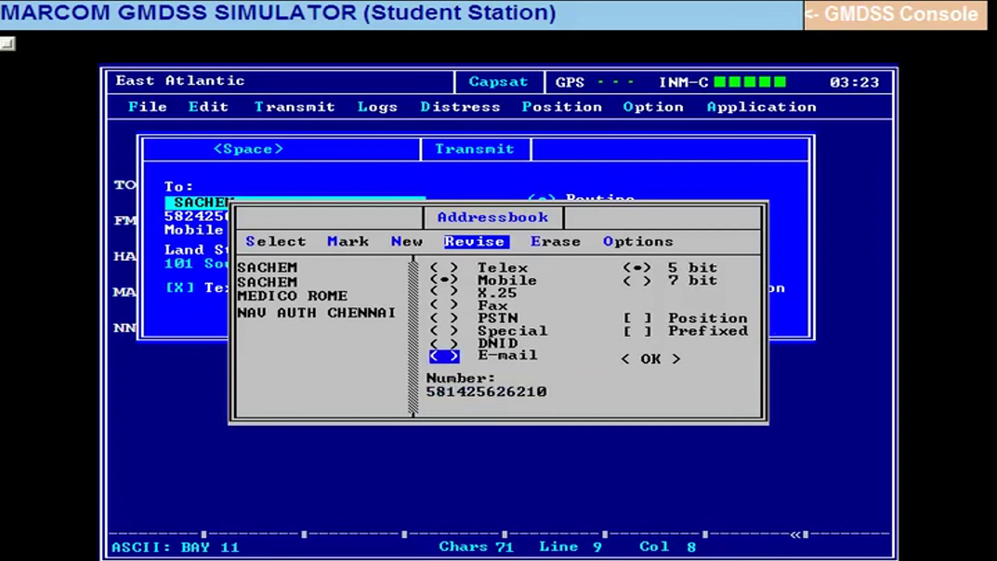
key(Up)
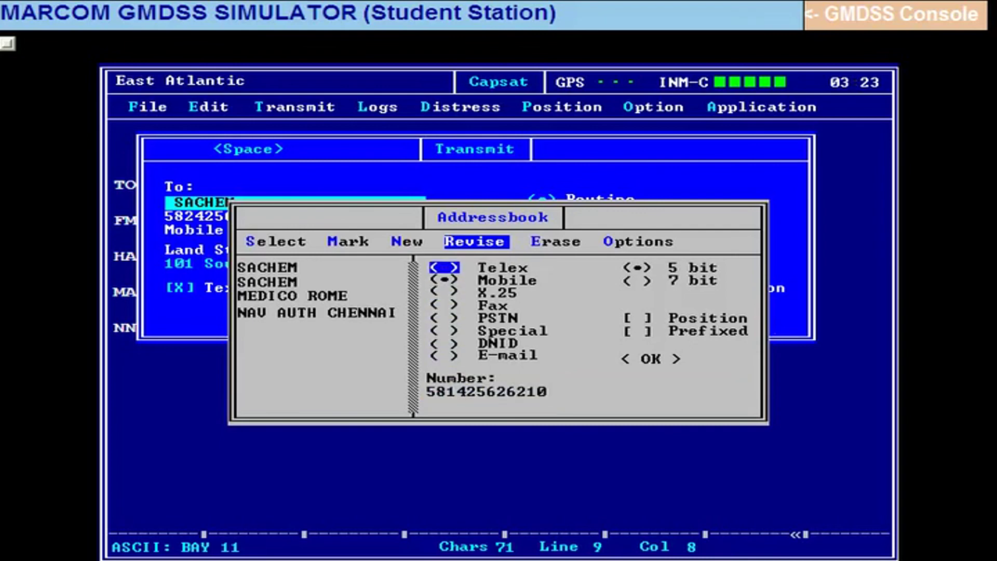
key(Right)
key(Down)
key(Down)
key(Down)
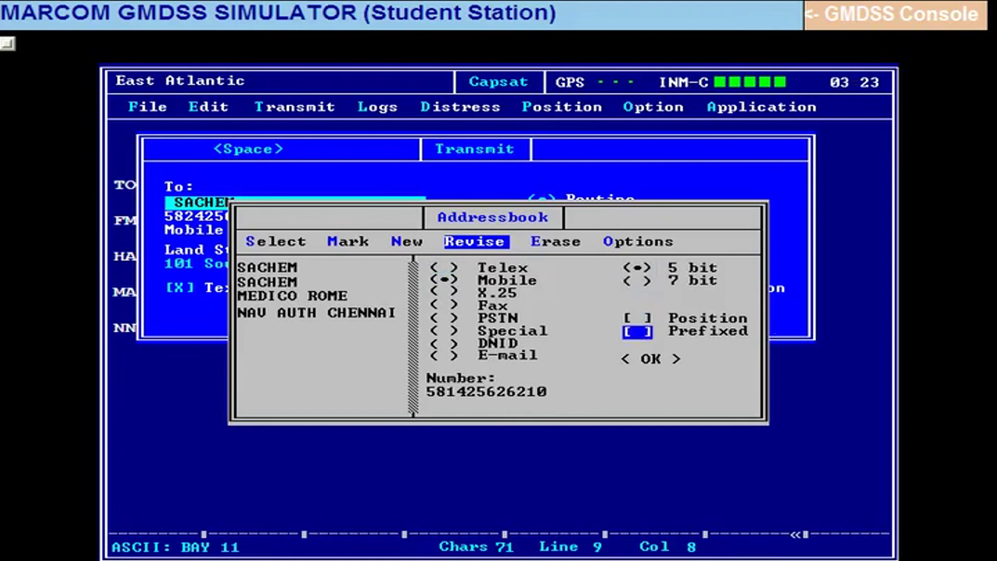
key(Down)
key(Return)
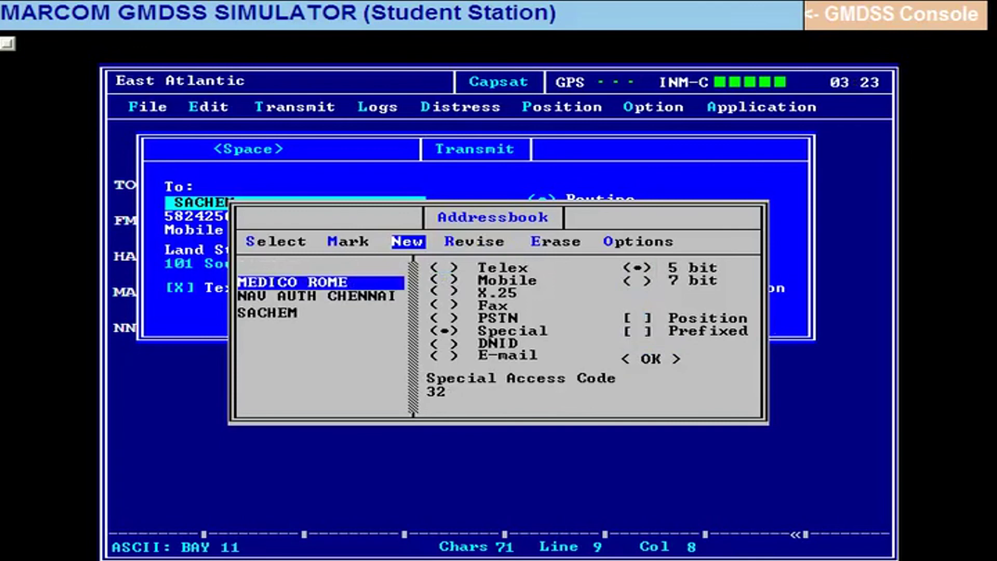
Select the revised SACHEM entry as the transmission recipient.
key(Down)
key(Down)
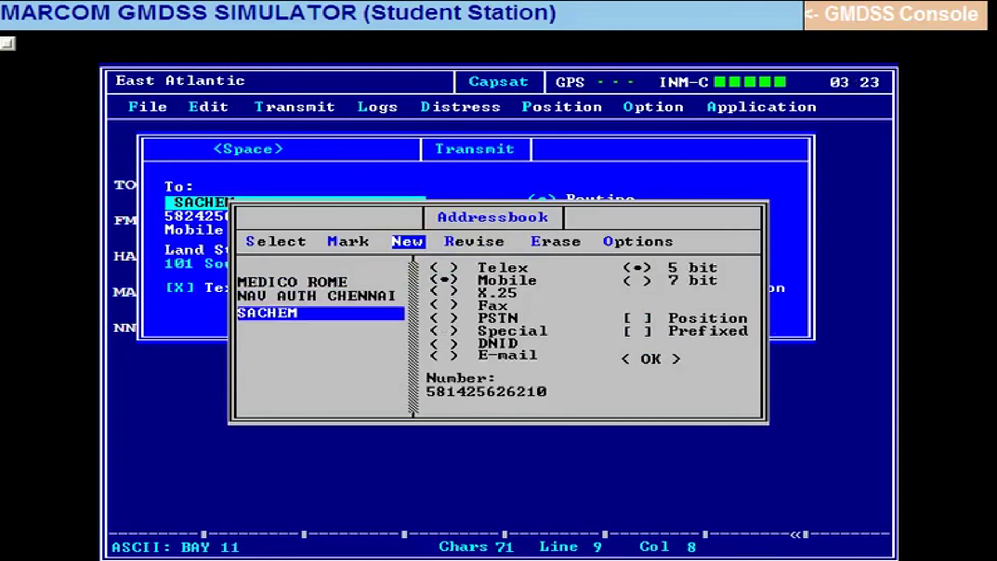
key(Left)
key(Left)
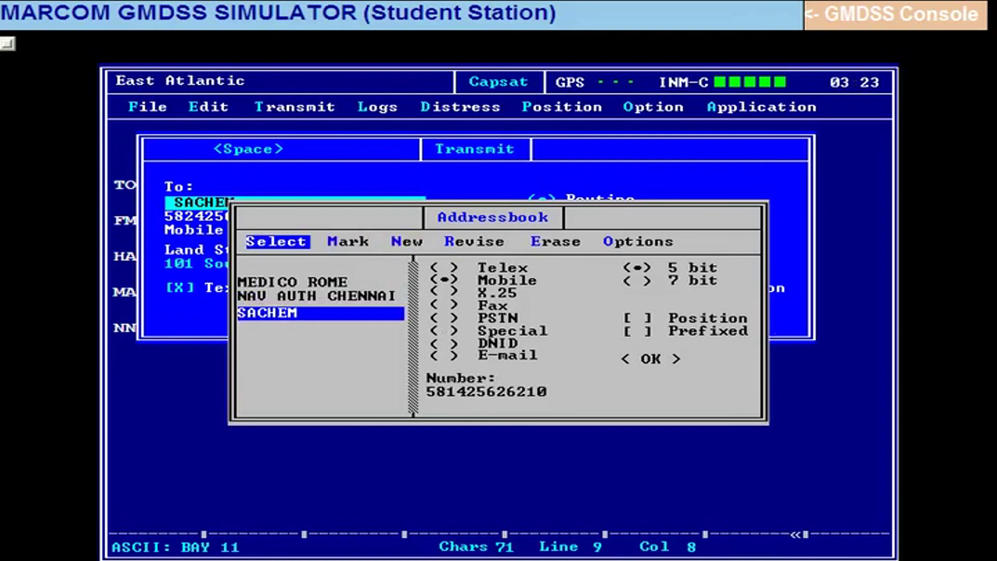
key(Return)
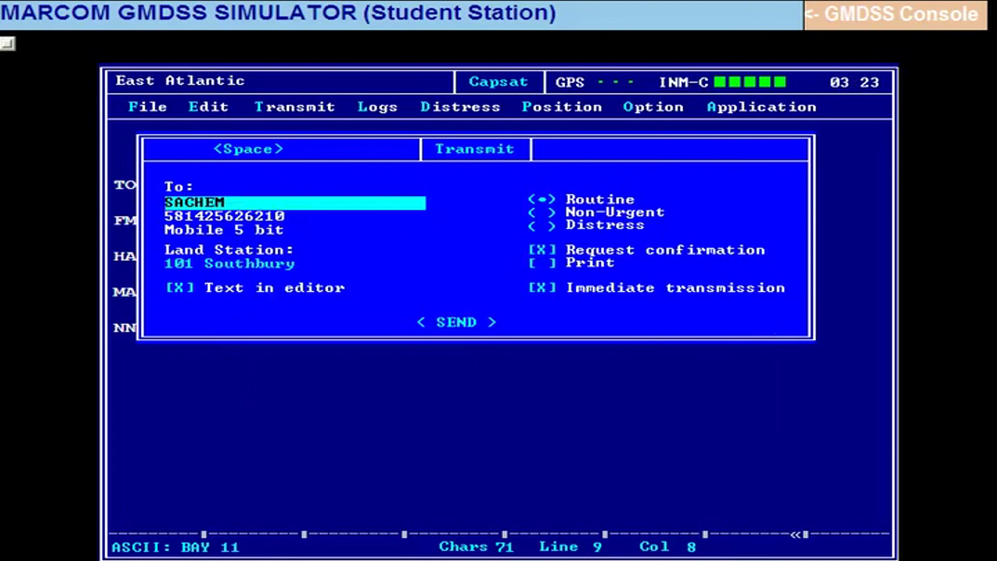
Send stored file BAY 11 to SACHEM instead of the editor text.
key(Tab)
key(Tab)
key(Tab)
key(Tab)
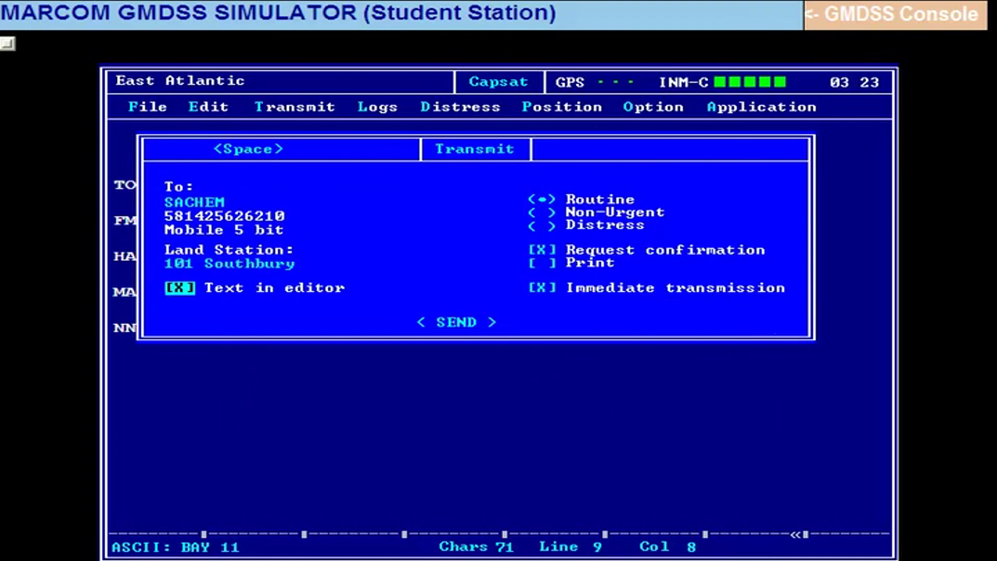
key(space)
key(Tab)
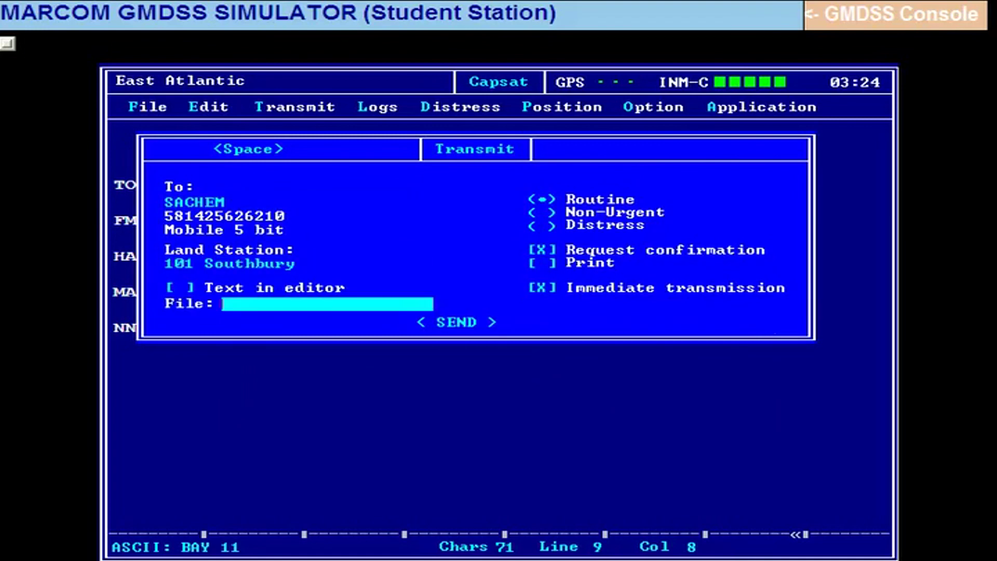
key(Return)
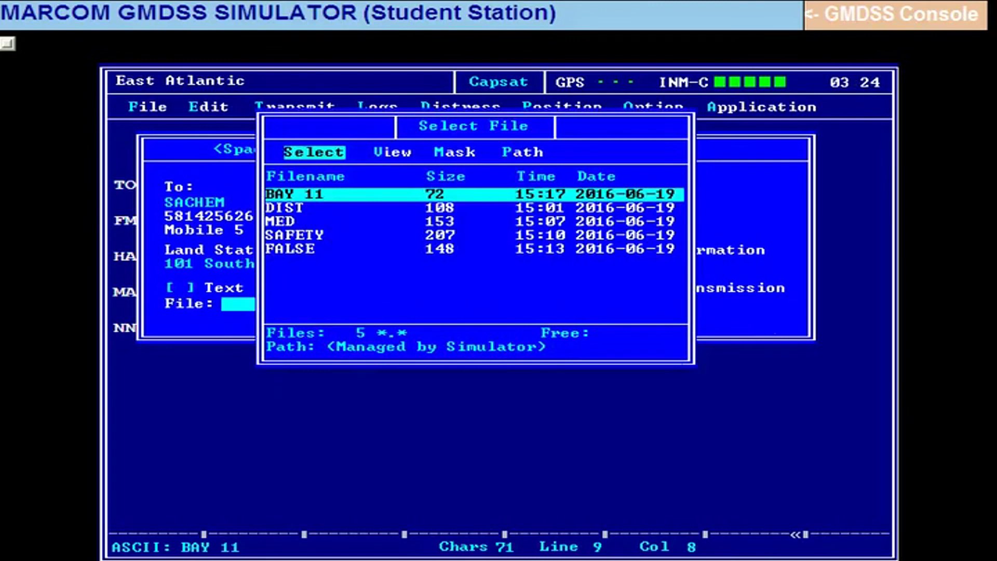
key(Return)
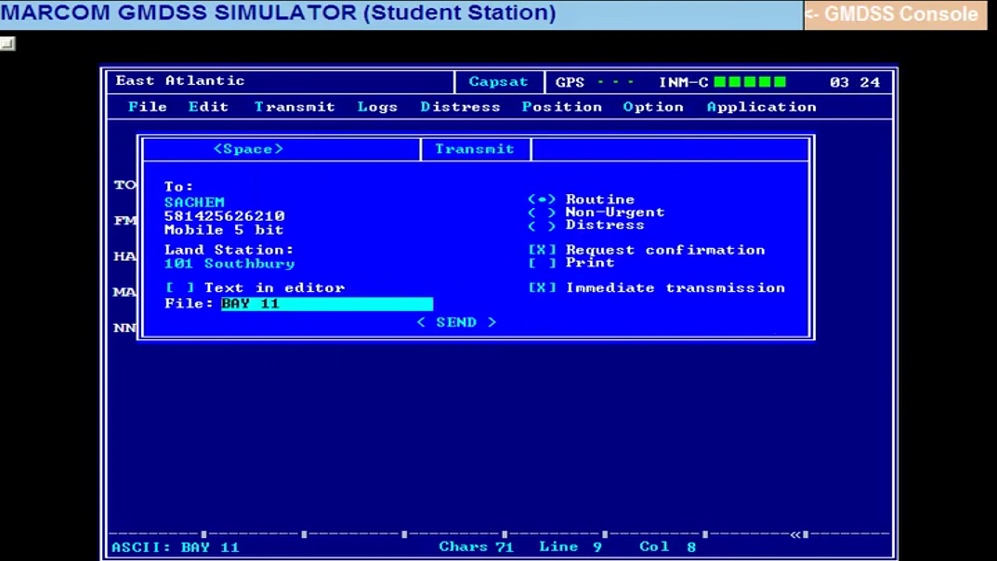
key(Tab)
key(Tab)
key(Tab)
key(Tab)
key(Tab)
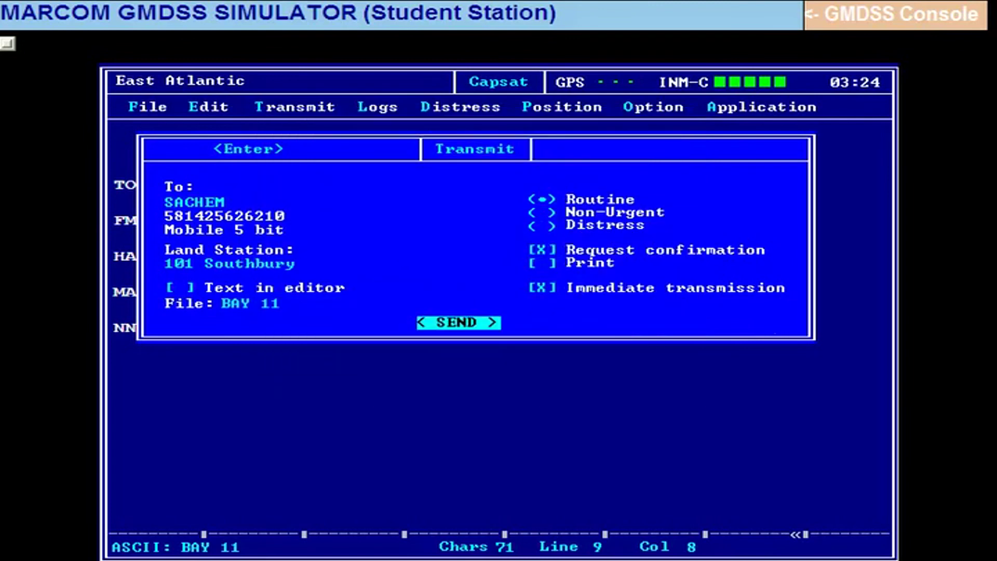
key(Return)
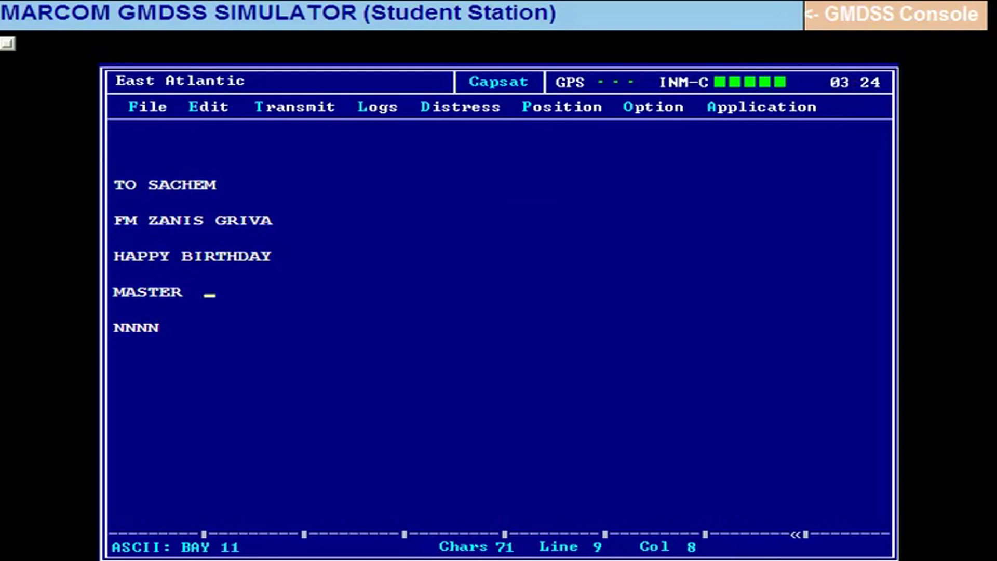
key(alt+l)
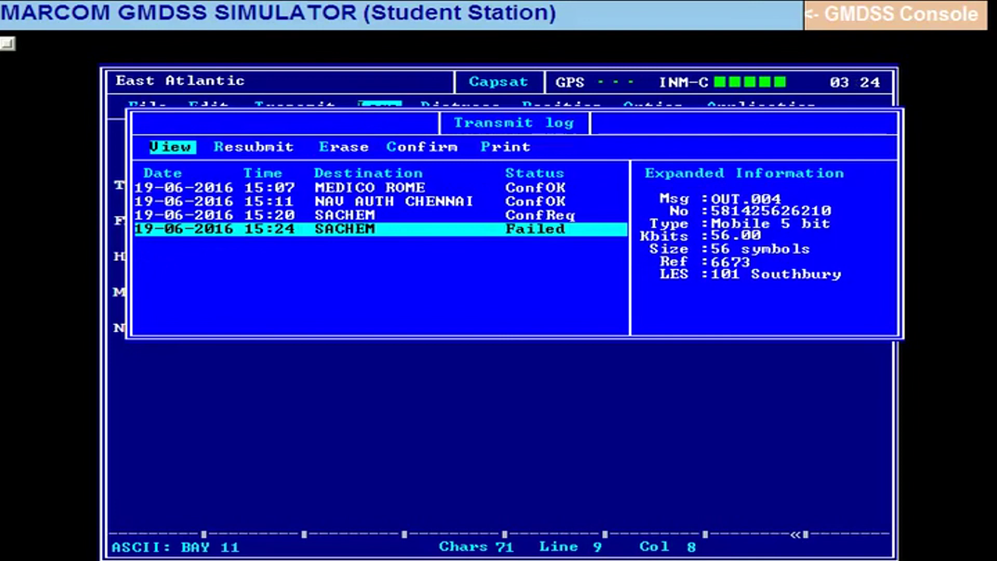
View the 15:20 SACHEM message OUT.003 from the transmit log, then close the log.
click(345, 215)
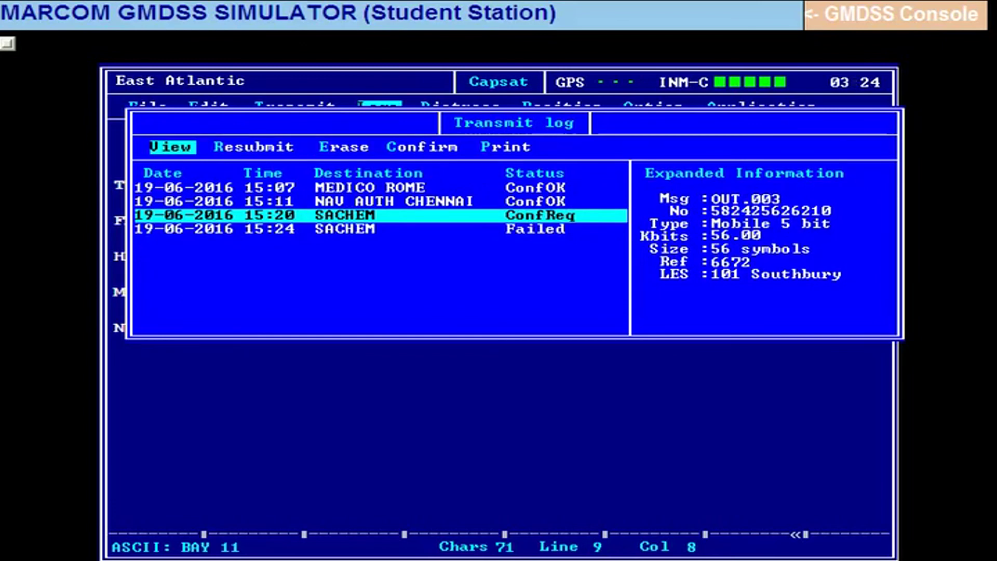
key(Return)
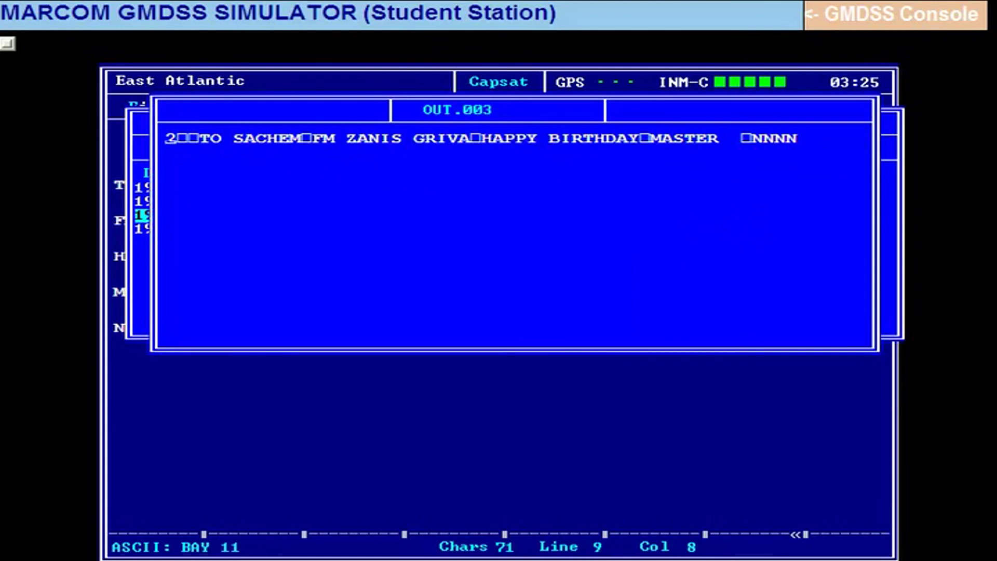
key(Escape)
key(Escape)
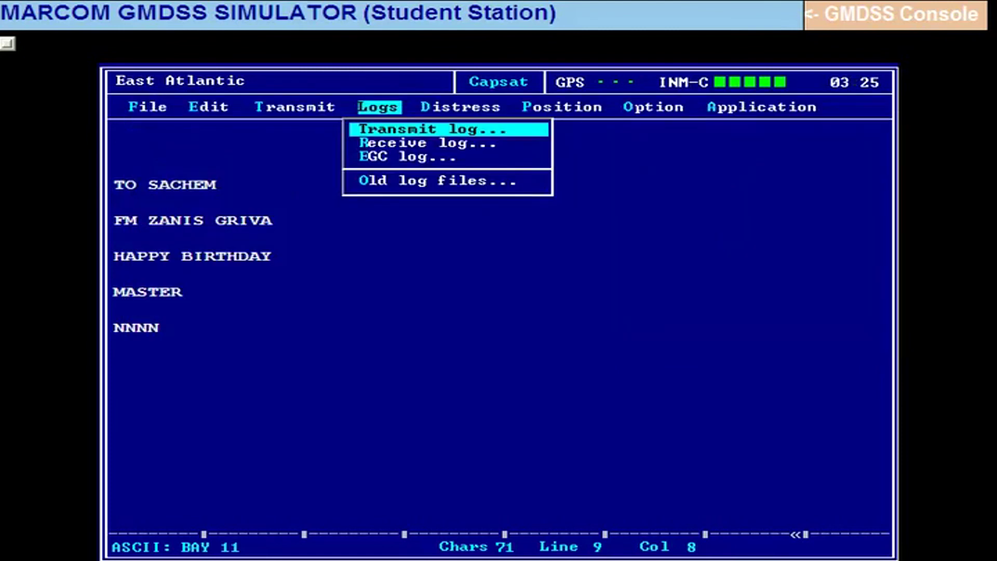
key(Escape)
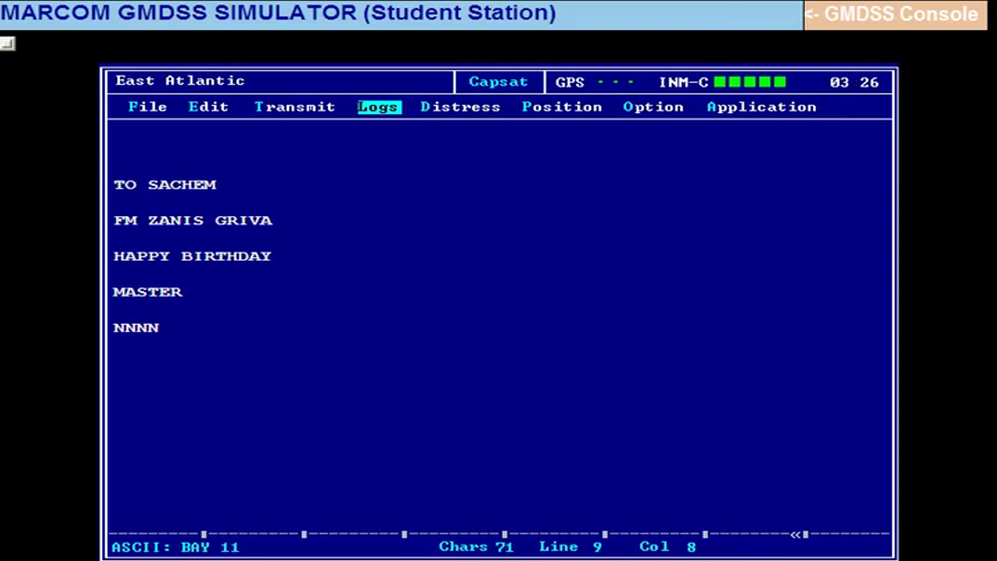
key(Return)
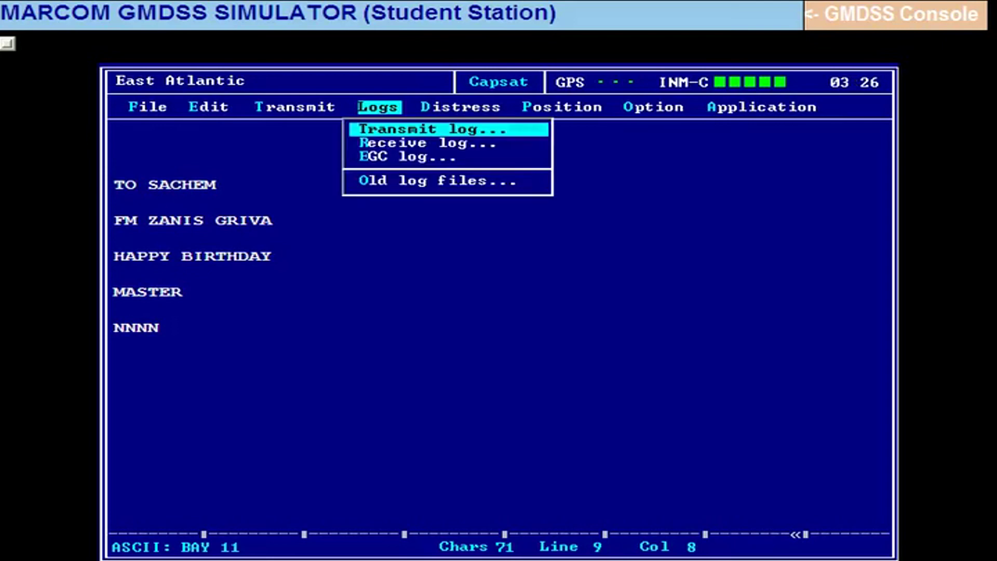
key(Return)
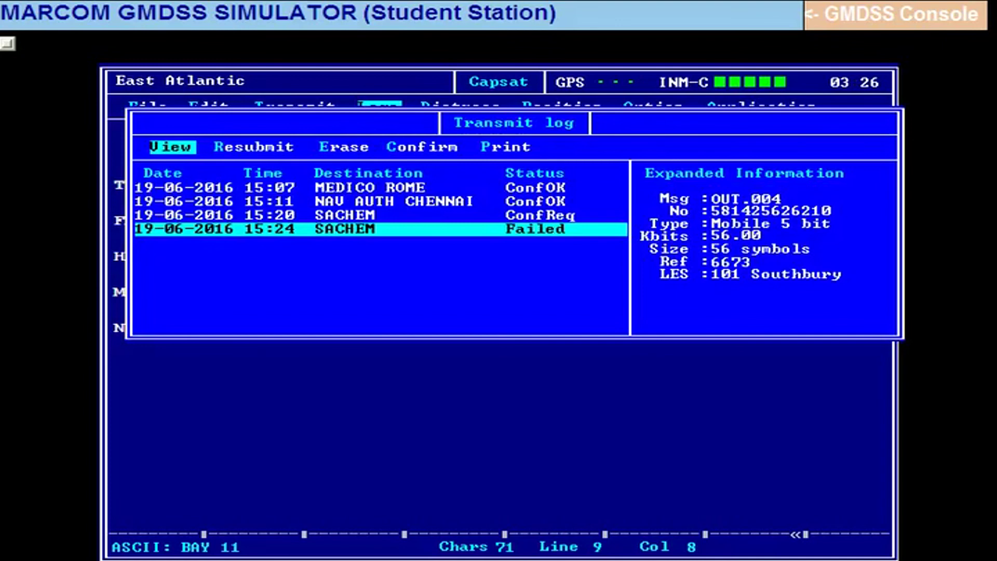
key(Escape)
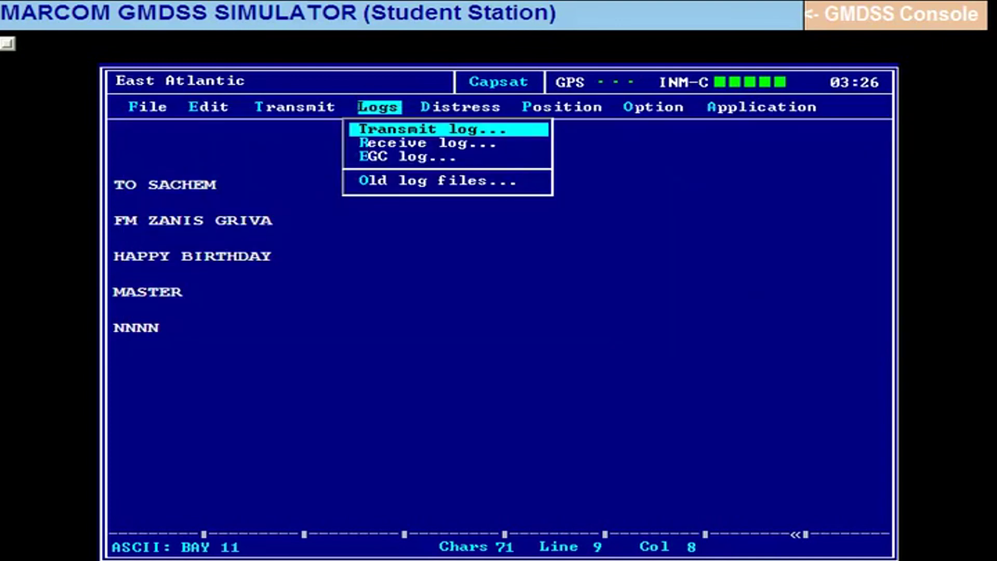
key(Escape)
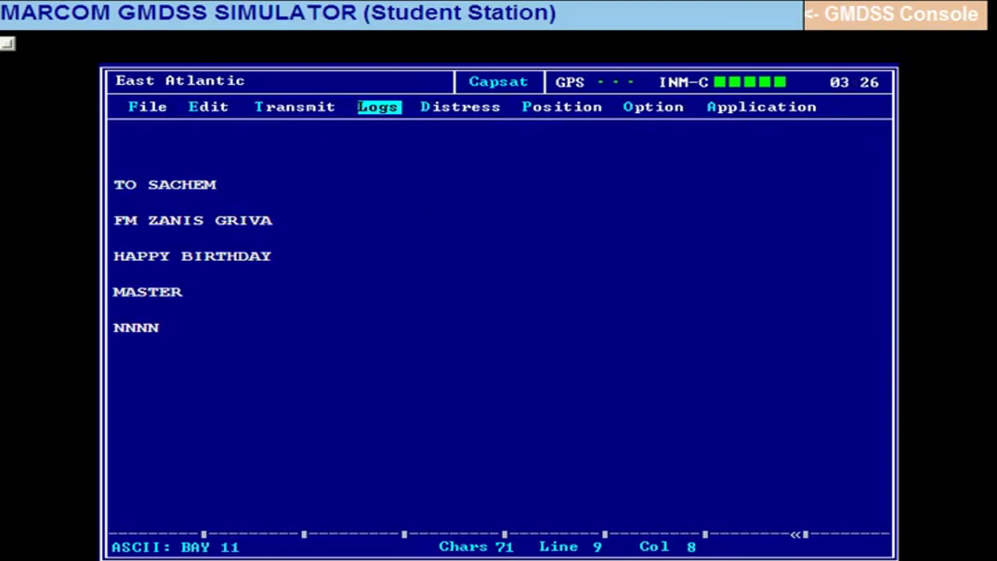
Send stored file BAY 11 to SACHEM again as a routine message with confirmation.
key(alt+t)
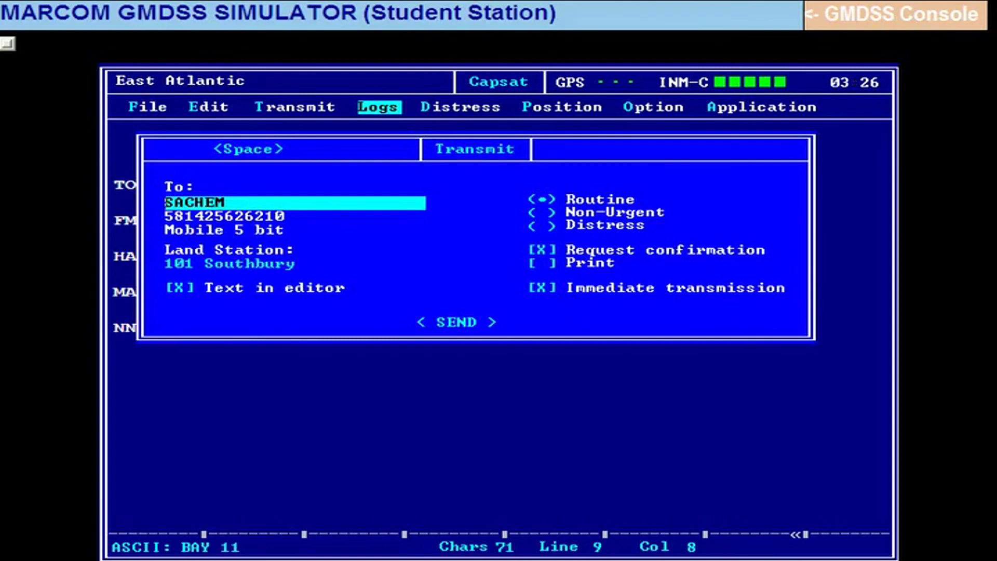
key(Tab)
key(Tab)
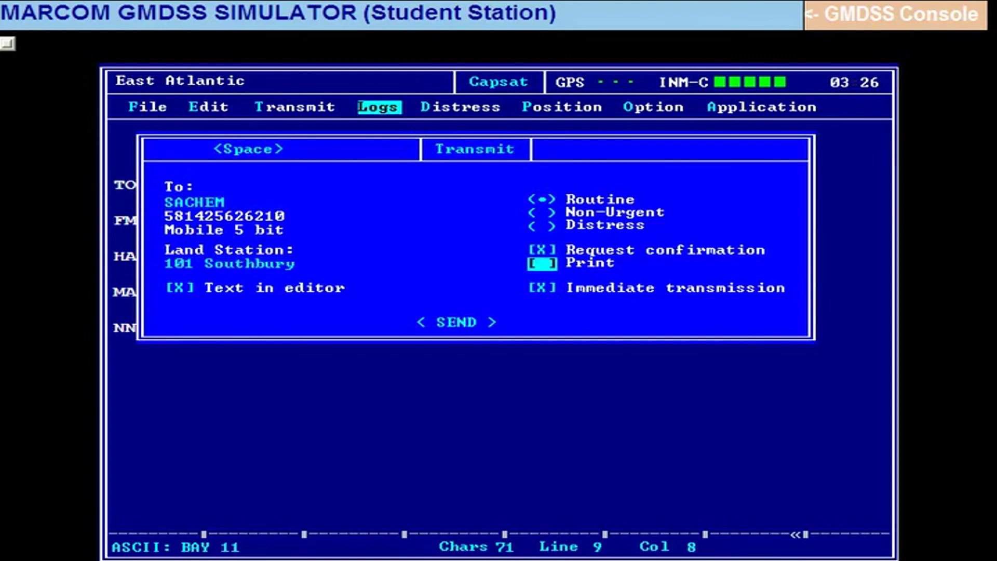
key(Tab)
key(Tab)
key(space)
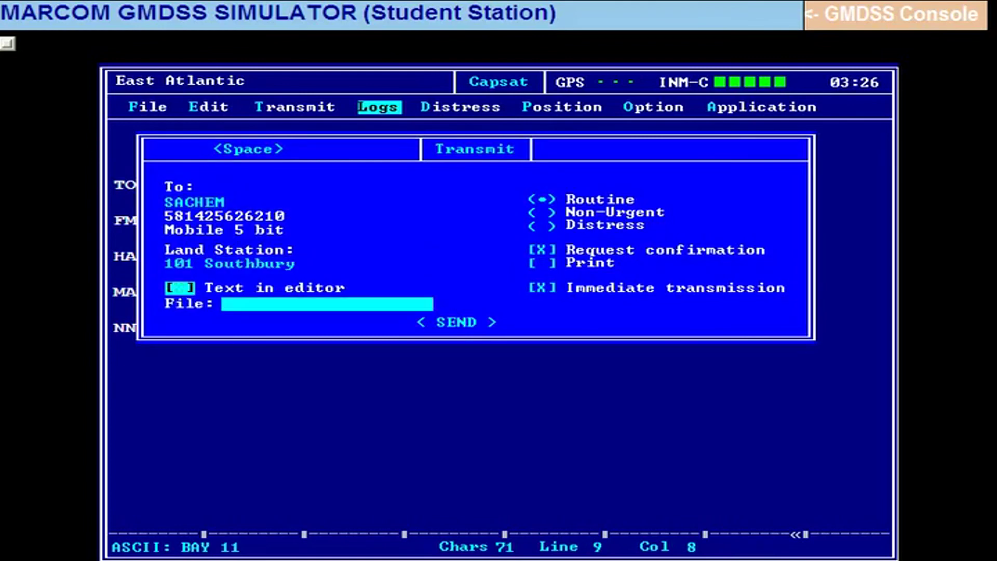
key(Tab)
key(Return)
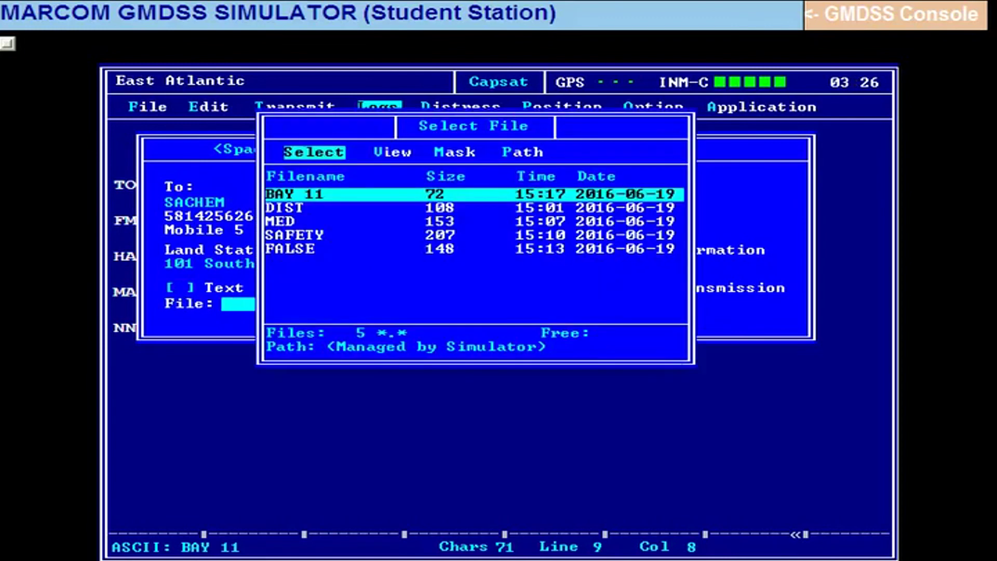
key(Return)
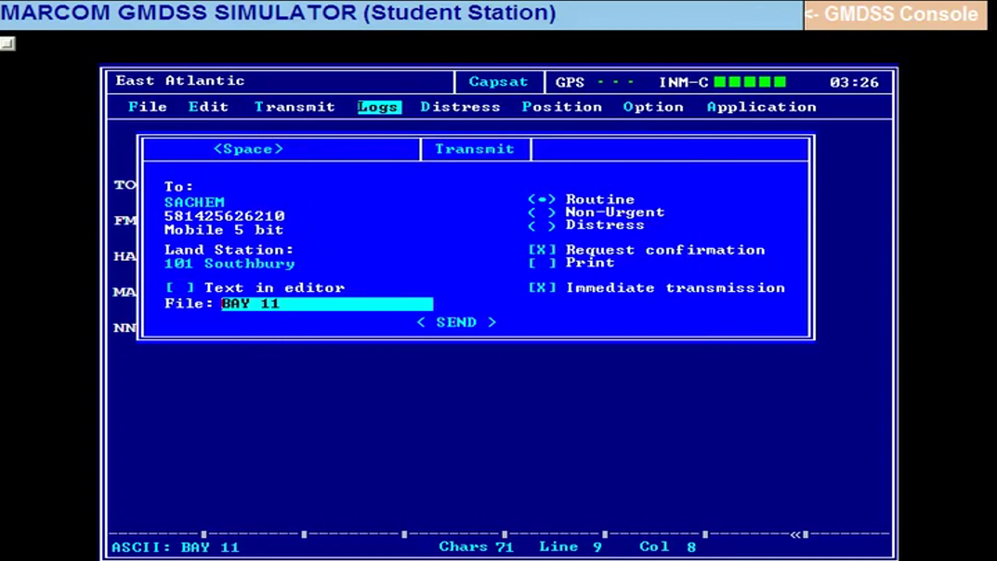
key(Tab)
key(Tab)
key(Tab)
key(Tab)
key(Tab)
key(Tab)
key(Tab)
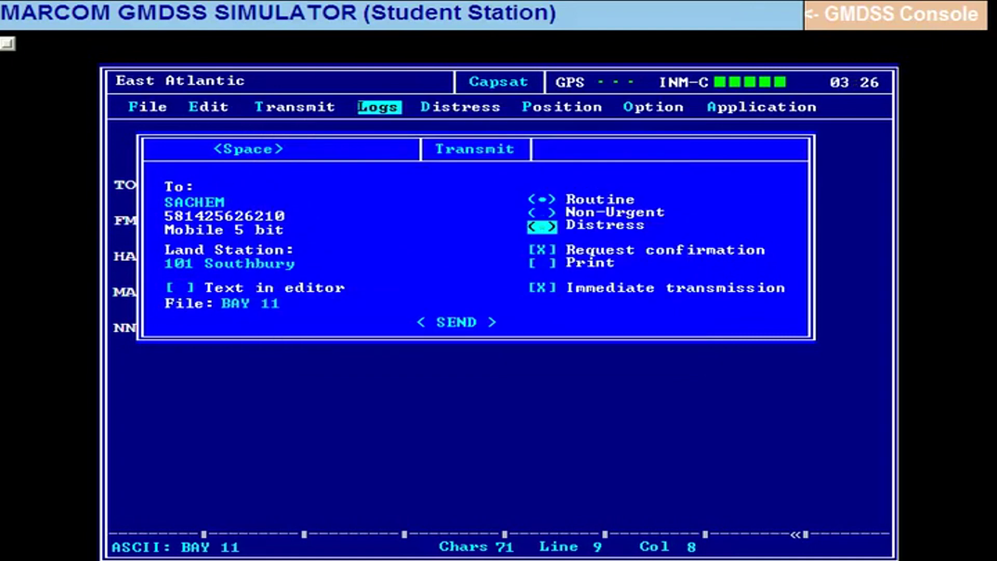
key(Return)
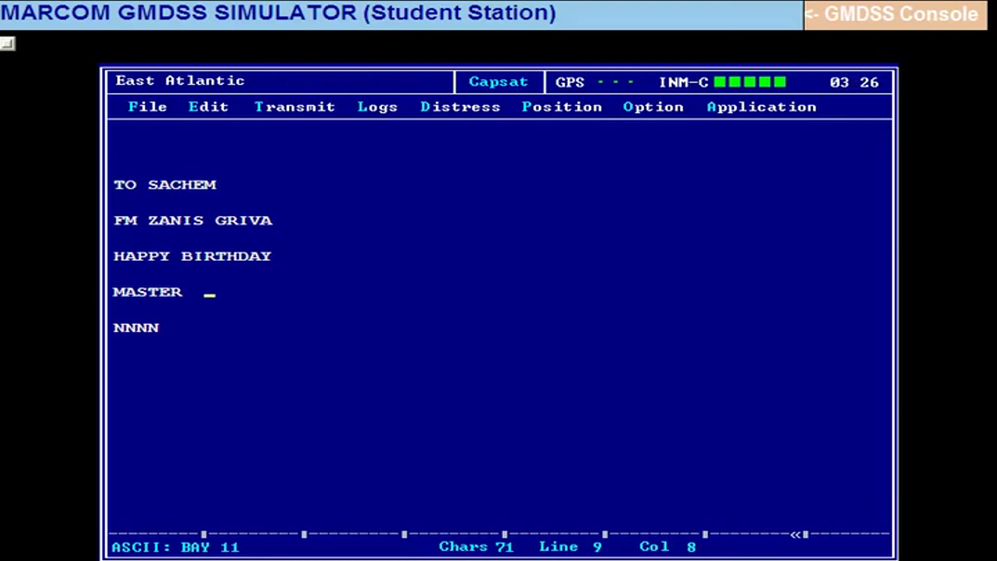
key(alt+l)
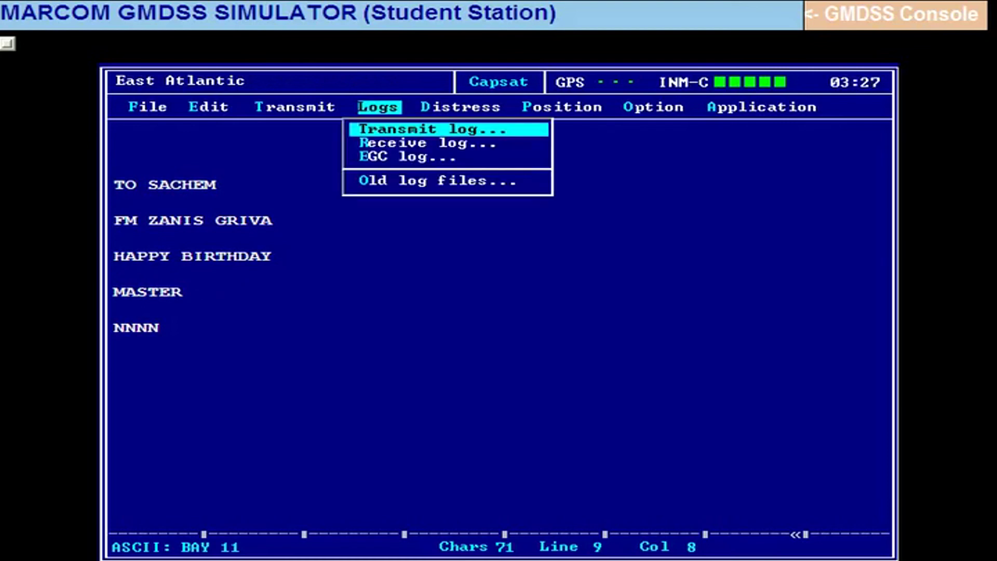
key(Return)
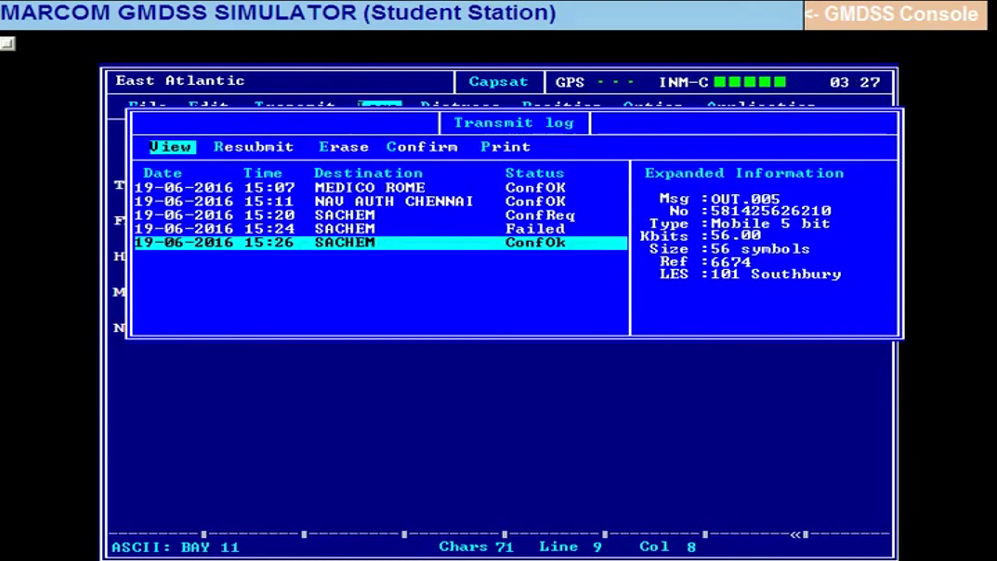
key(Escape)
key(Escape)
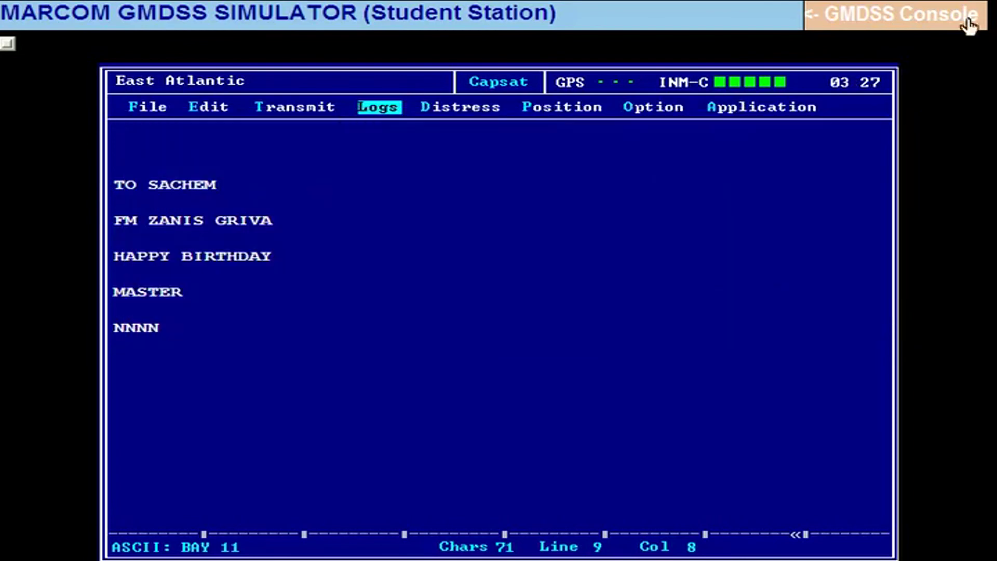
Change the telex addressee from SACHEM to SCI GOA.
click(264, 191)
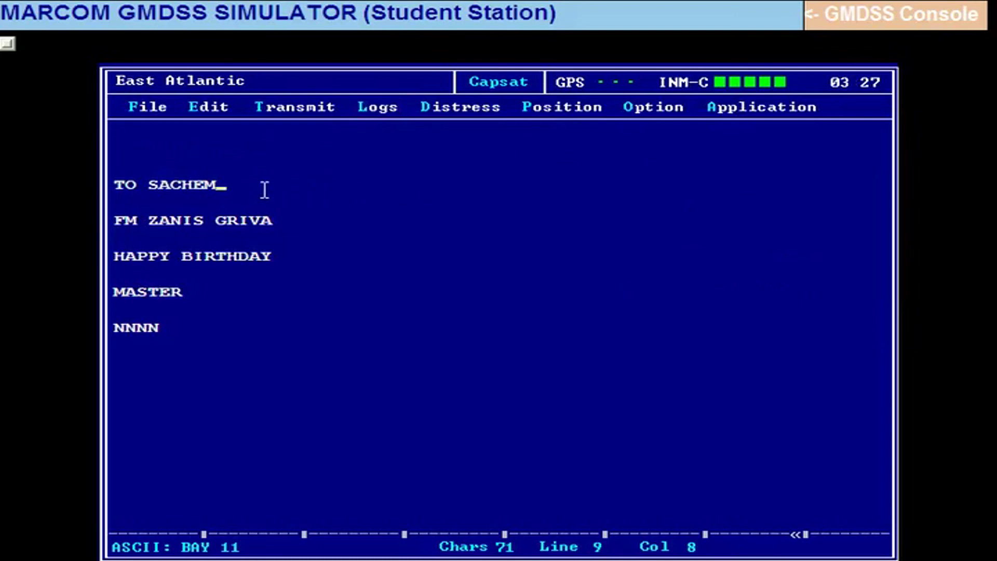
key(BackSpace)
key(BackSpace)
key(BackSpace)
key(BackSpace)
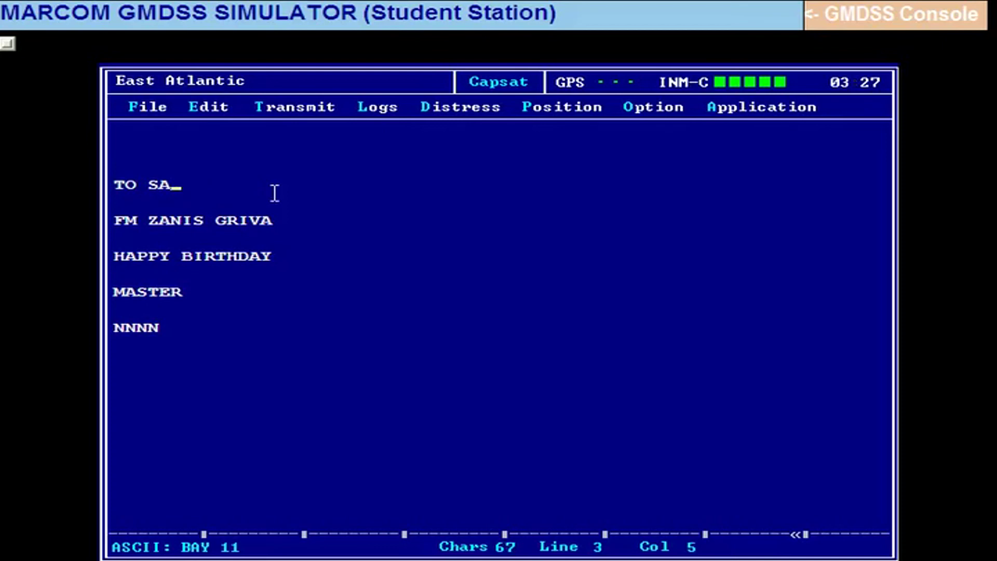
key(BackSpace)
text(CI GOA)
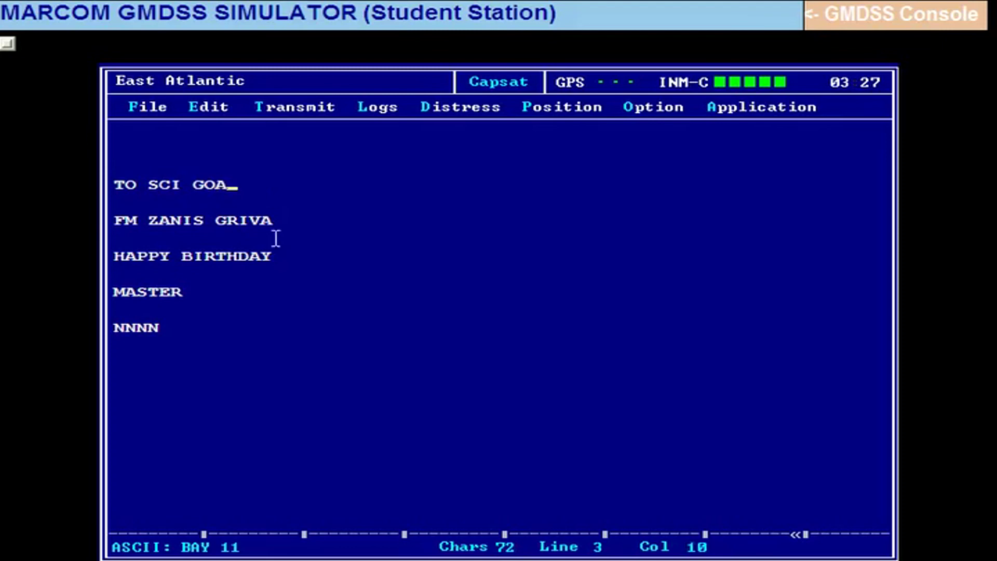
Replace the HAPPY BIRTHDAY greeting with ETA GOA 14TH AM.
click(294, 261)
key(BackSpace)
key(BackSpace)
key(BackSpace)
key(BackSpace)
key(BackSpace)
key(BackSpace)
key(BackSpace)
key(BackSpace)
key(BackSpace)
key(BackSpace)
key(BackSpace)
key(BackSpace)
key(BackSpace)
key(BackSpace)
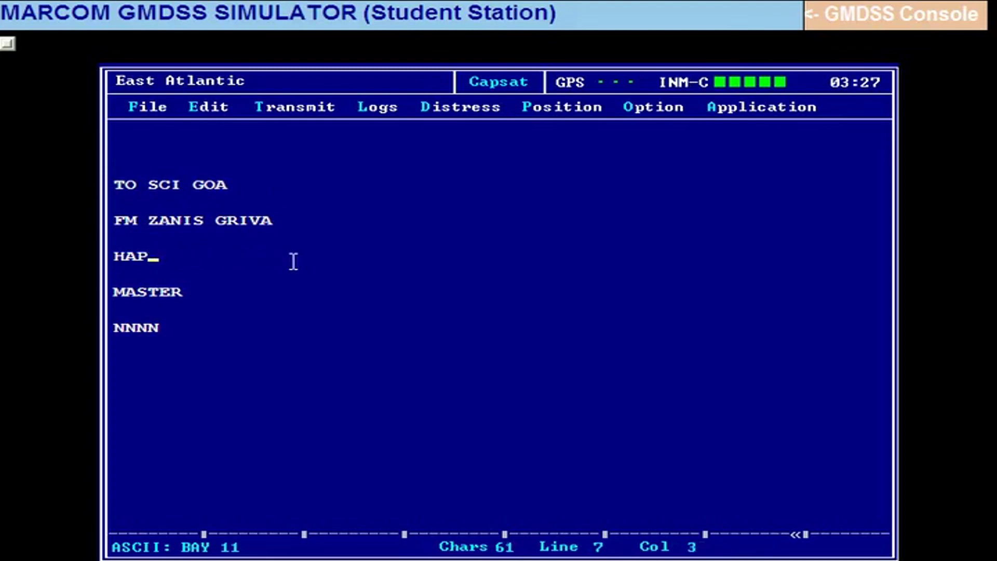
text(E)
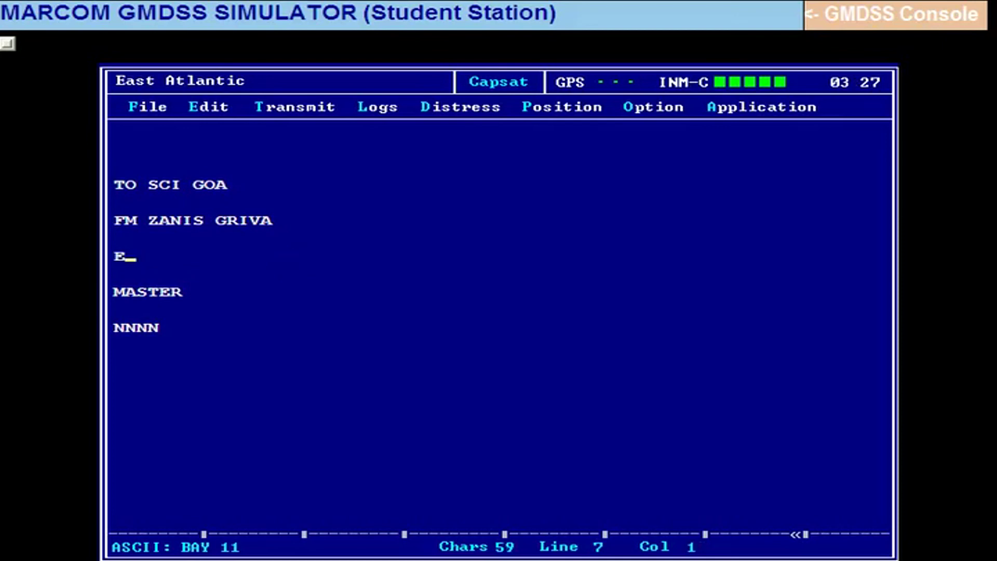
text(TA GOA 1)
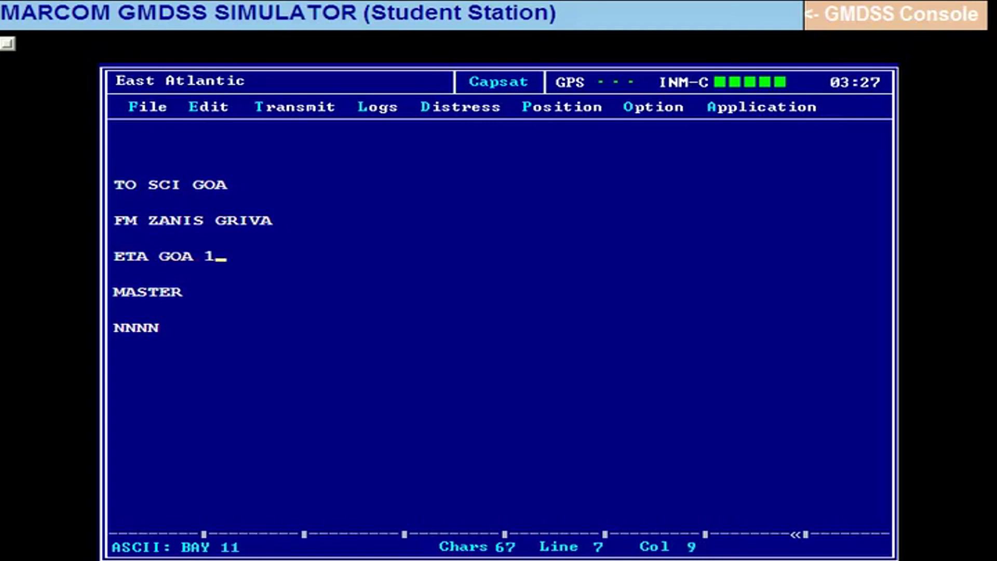
text(4TH AM)
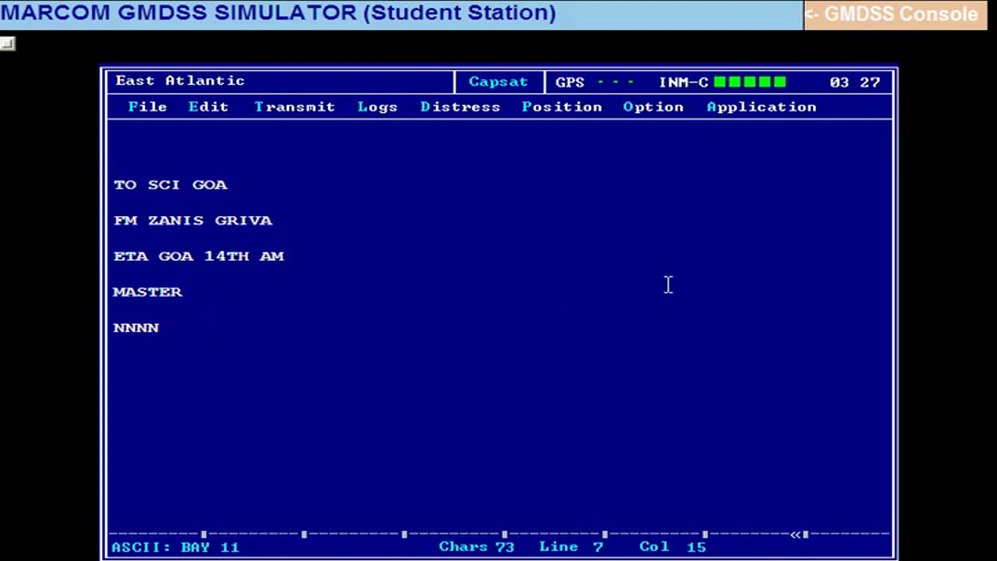
key(alt+f)
Save the message as a file named SCI instead of the default BAY 11.
key(Down)
key(Down)
key(Down)
key(Down)
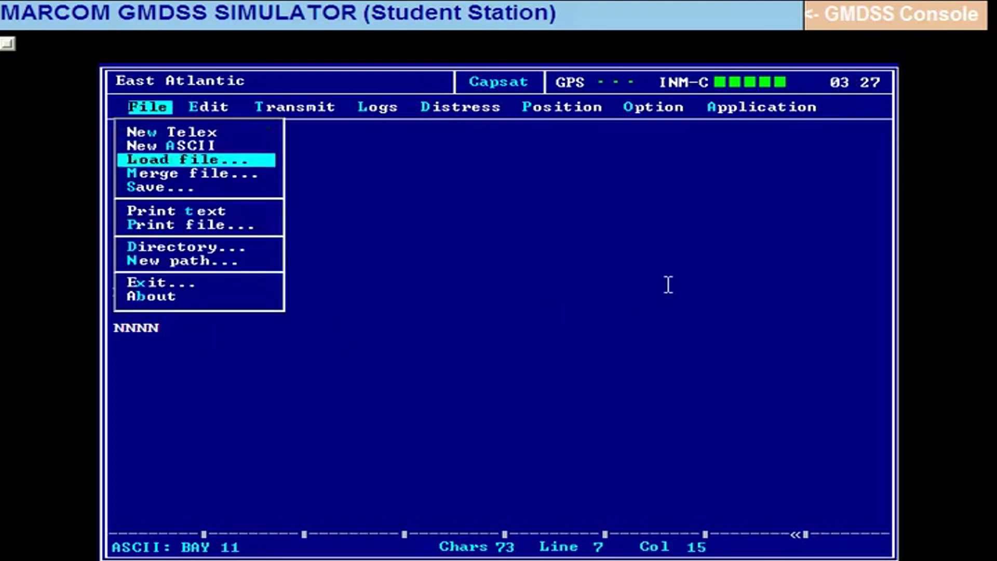
key(Return)
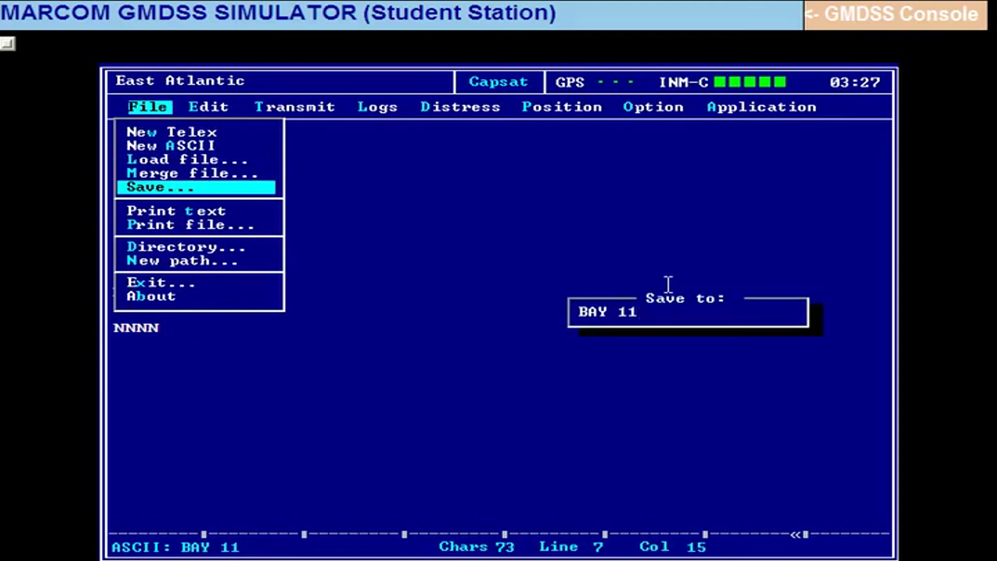
key(BackSpace)
key(BackSpace)
key(BackSpace)
key(BackSpace)
key(BackSpace)
key(BackSpace)
text(SCI)
key(Return)
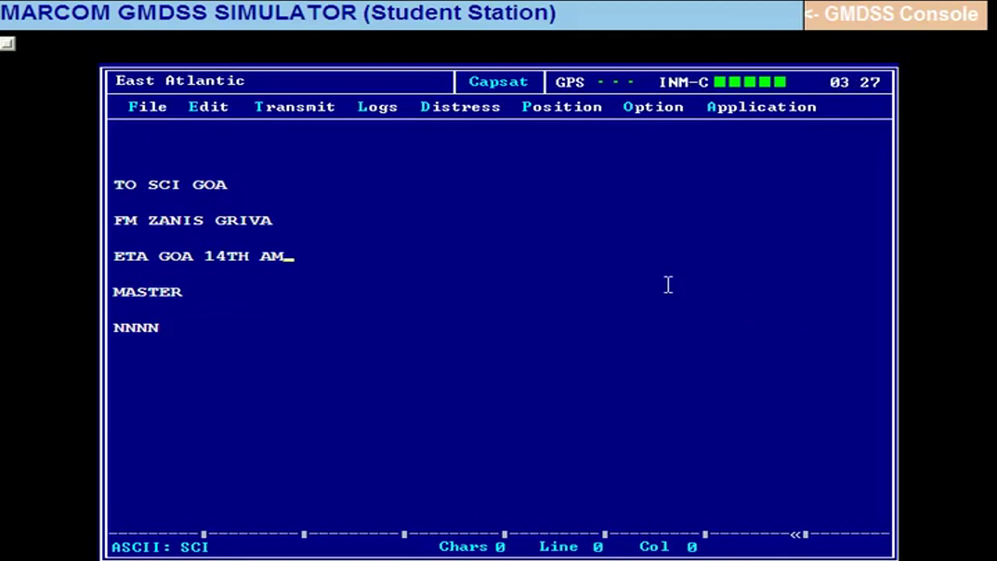
Start a transmission and create a new Telex address-book entry SCI GOA, entering its telex number.
key(ctrl+t)
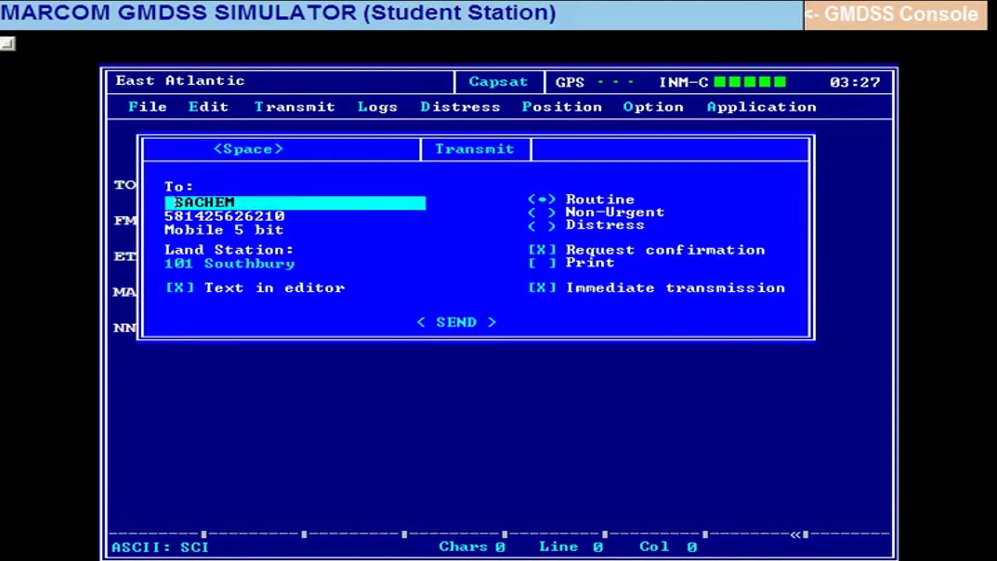
key(space)
key(Right)
key(Right)
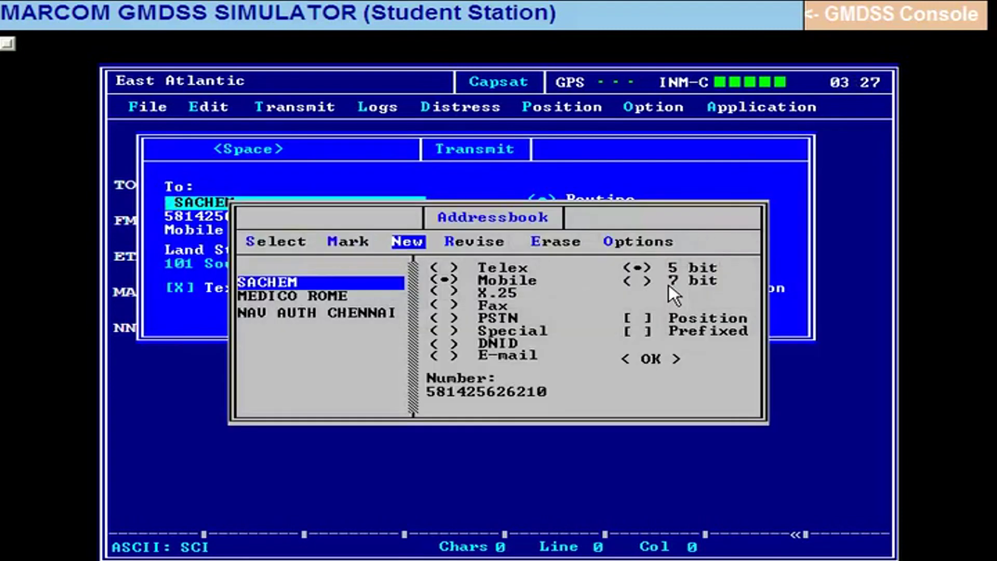
key(Return)
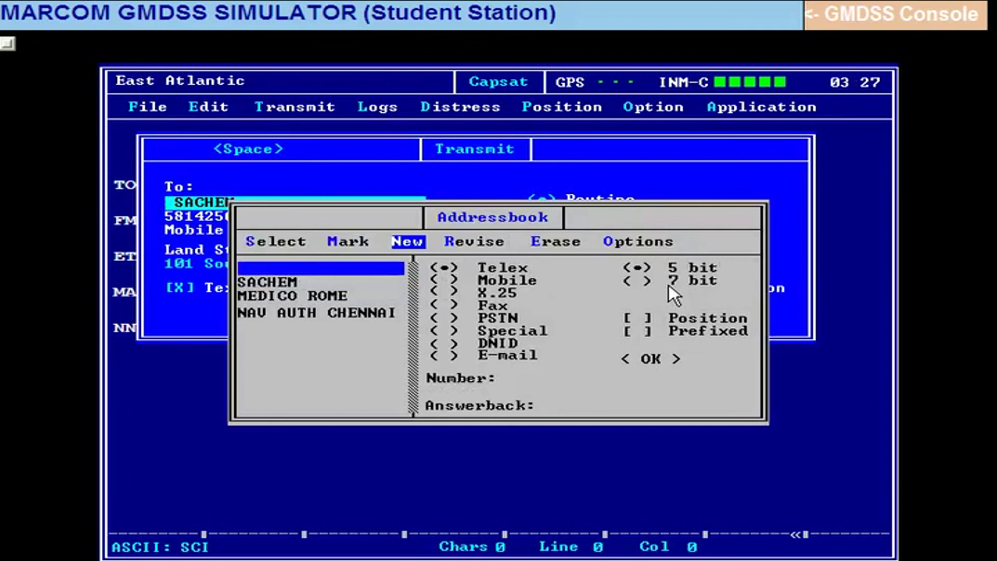
text(SCI GOA)
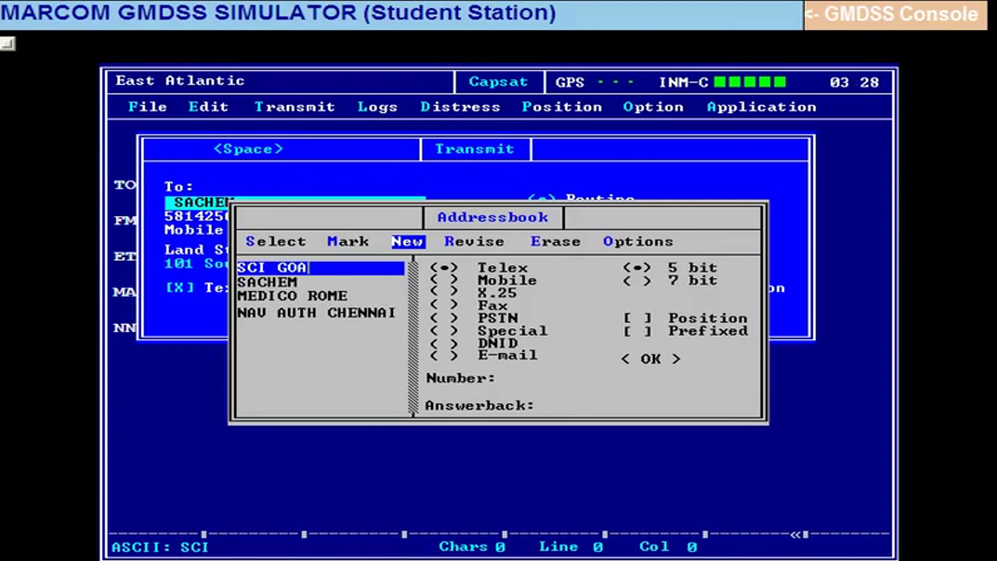
key(Tab)
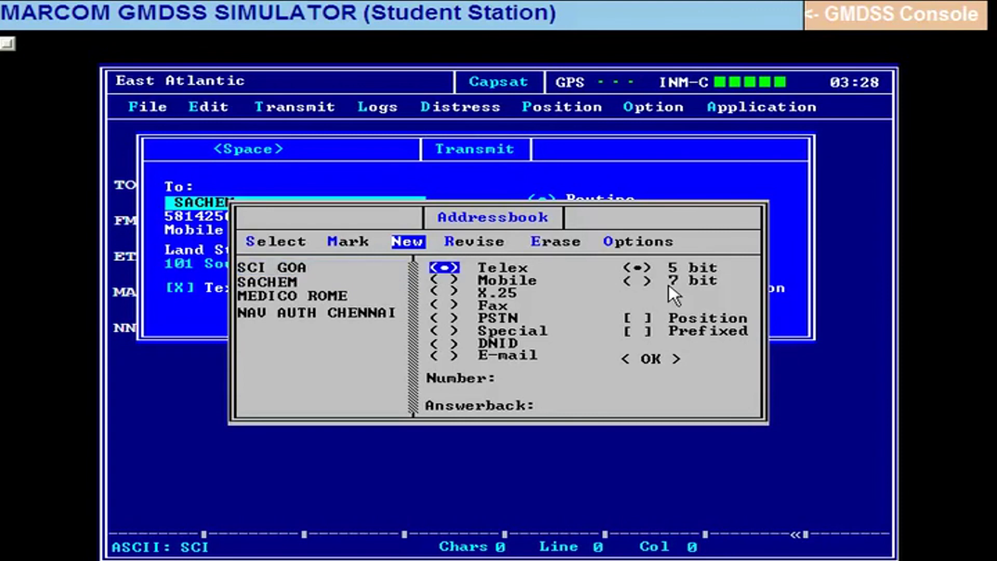
key(Down)
key(Down)
key(Down)
key(Down)
key(Down)
key(Down)
key(Down)
key(Down)
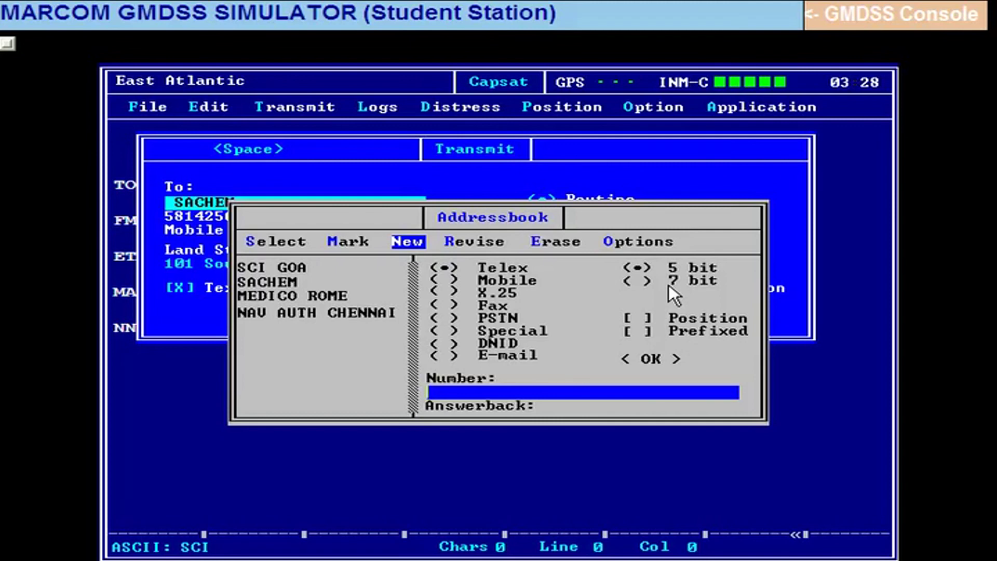
text(8111761)
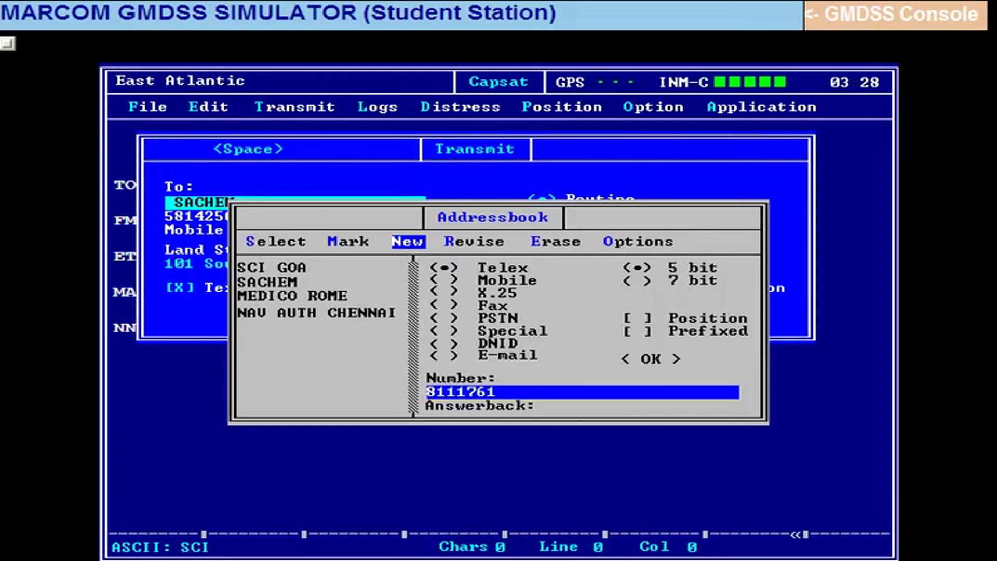
text(93)
Save the SCI GOA address-book entry as Telex 5 bit.
key(shift+Tab)
key(Up)
key(Up)
key(Up)
key(Up)
key(Up)
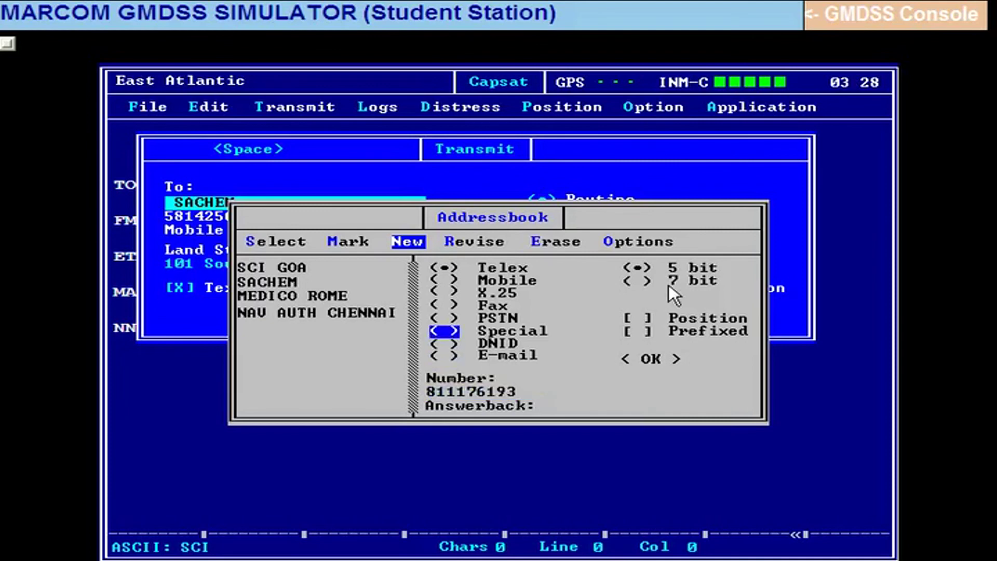
key(Down)
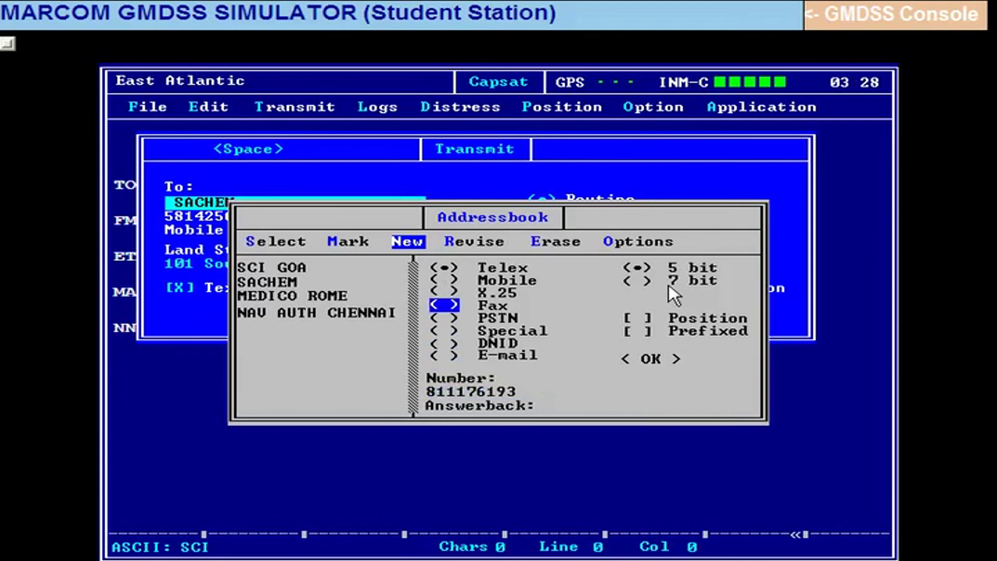
key(Up)
key(Up)
key(Up)
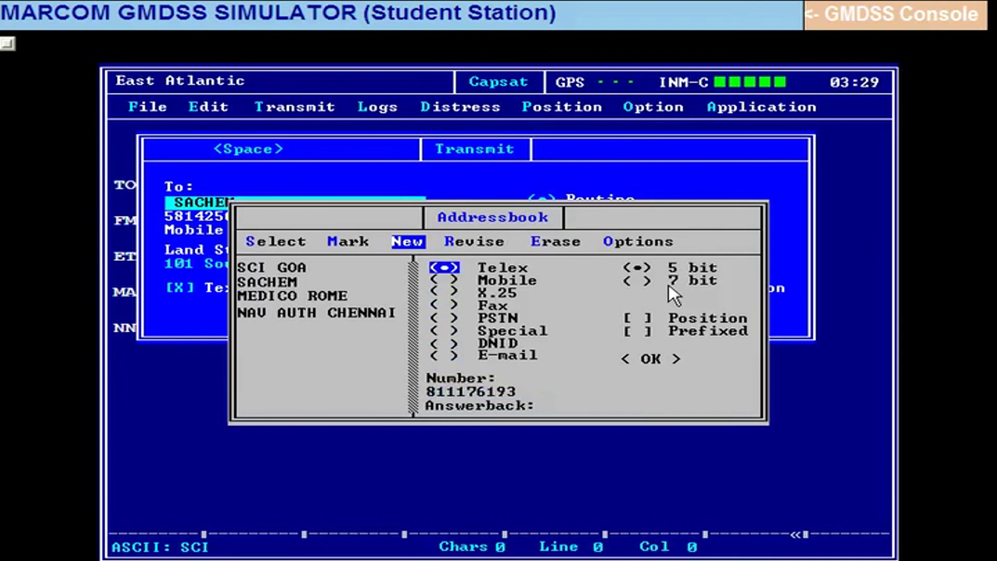
key(Tab)
key(Down)
key(Tab)
key(Tab)
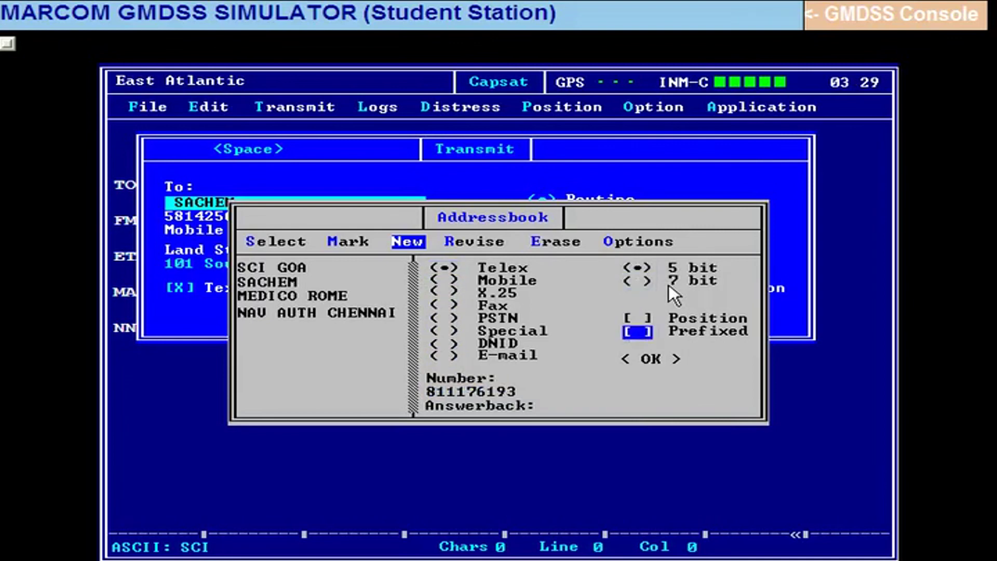
key(Tab)
key(Return)
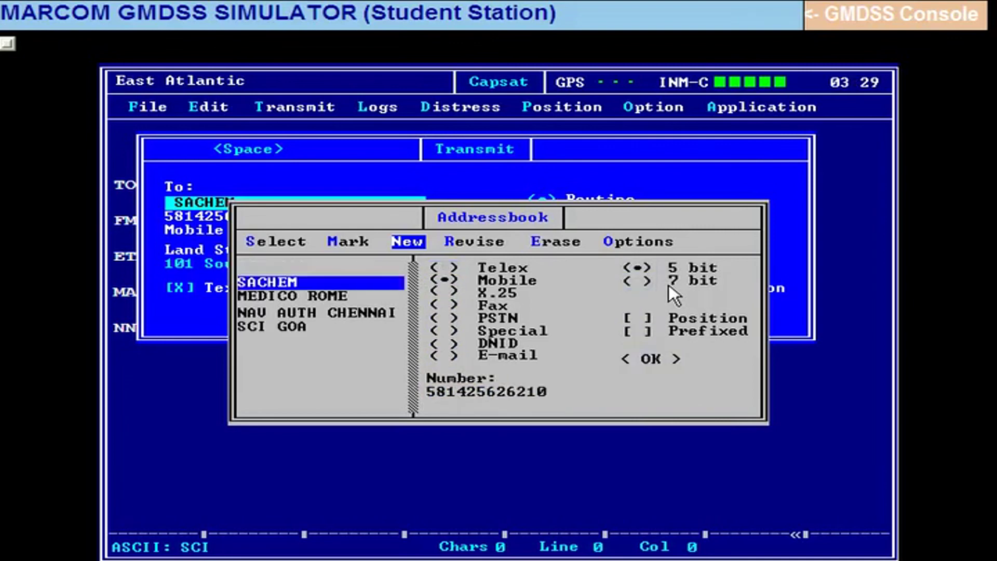
Select SCI GOA as the message recipient.
key(Down)
key(Down)
key(Down)
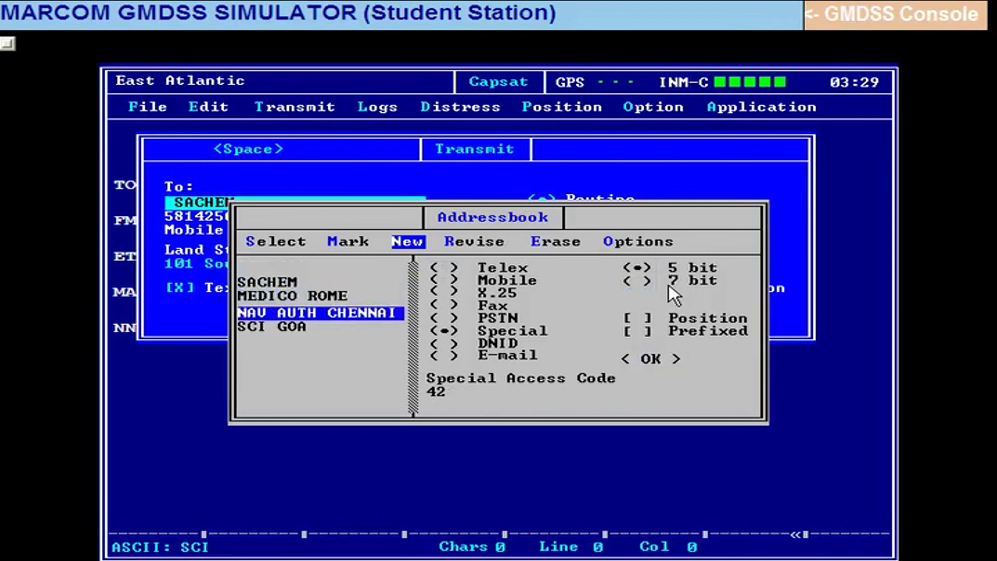
key(Left)
key(Left)
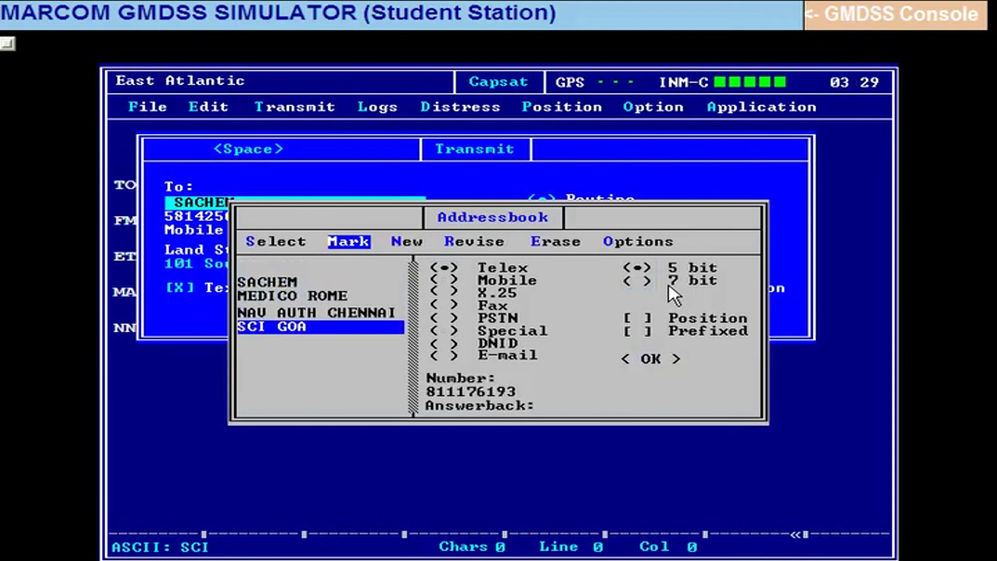
key(Return)
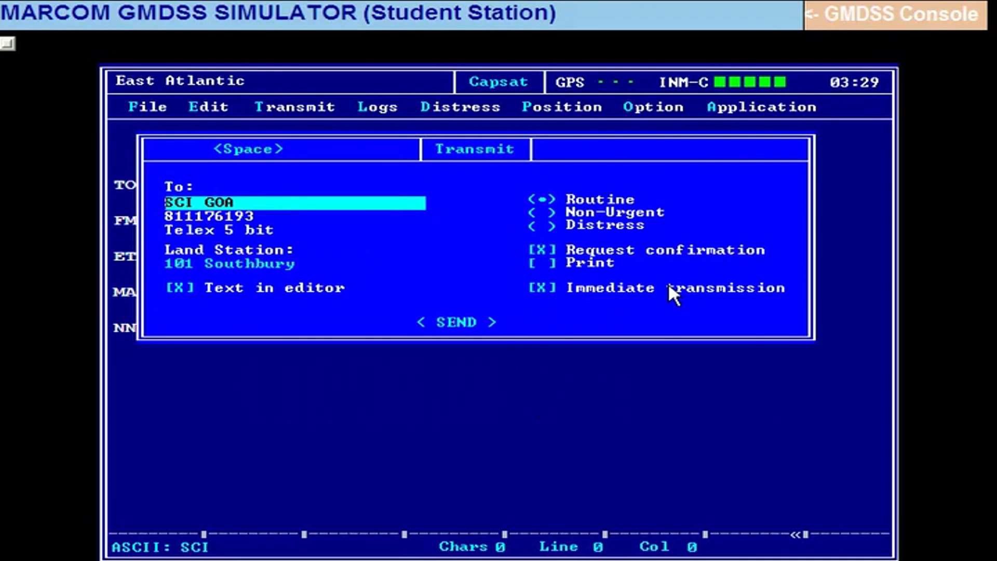
Untick Text in editor, choose the stored file SCI and send it to SCI GOA.
key(Tab)
key(Tab)
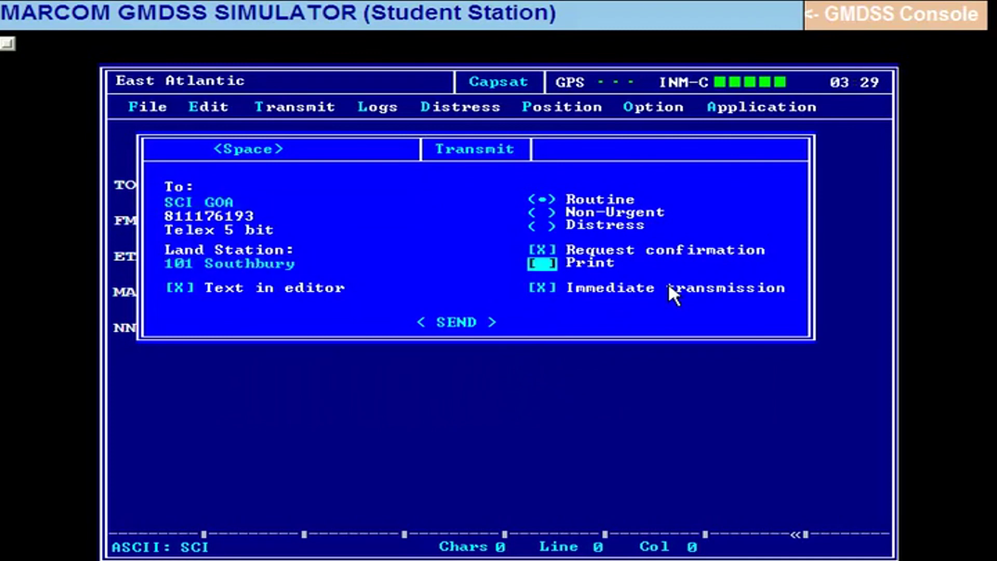
key(Tab)
key(Tab)
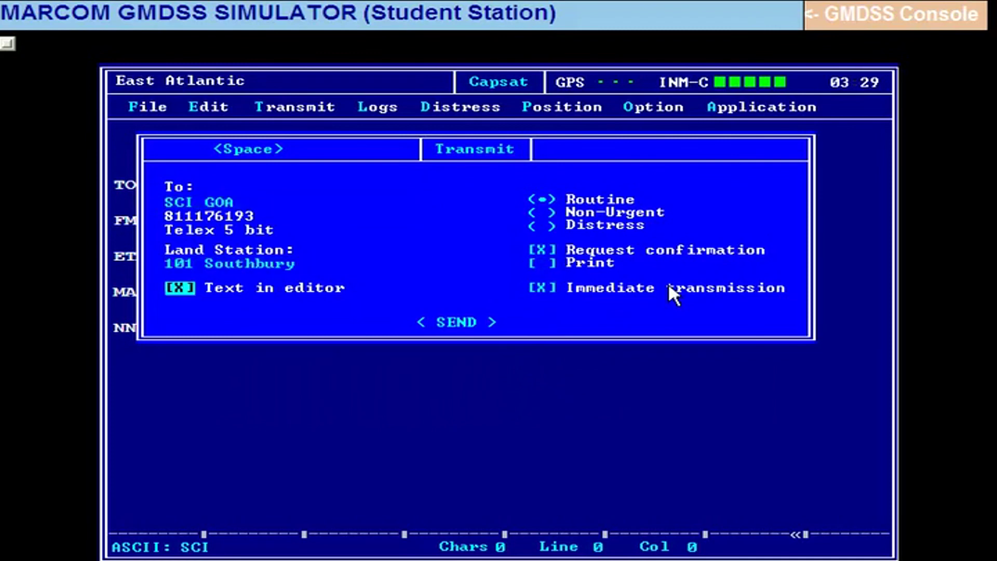
key(space)
key(Tab)
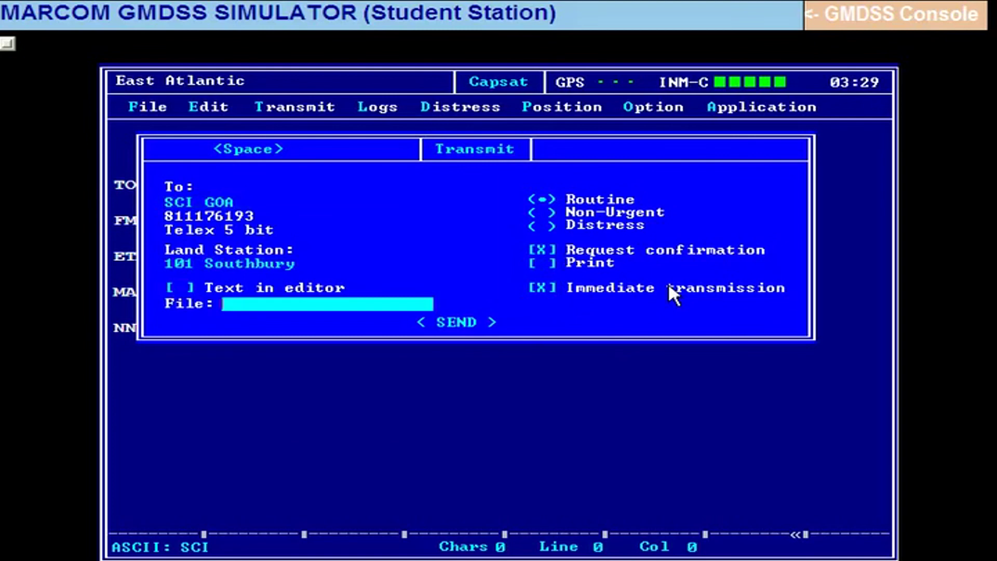
key(Return)
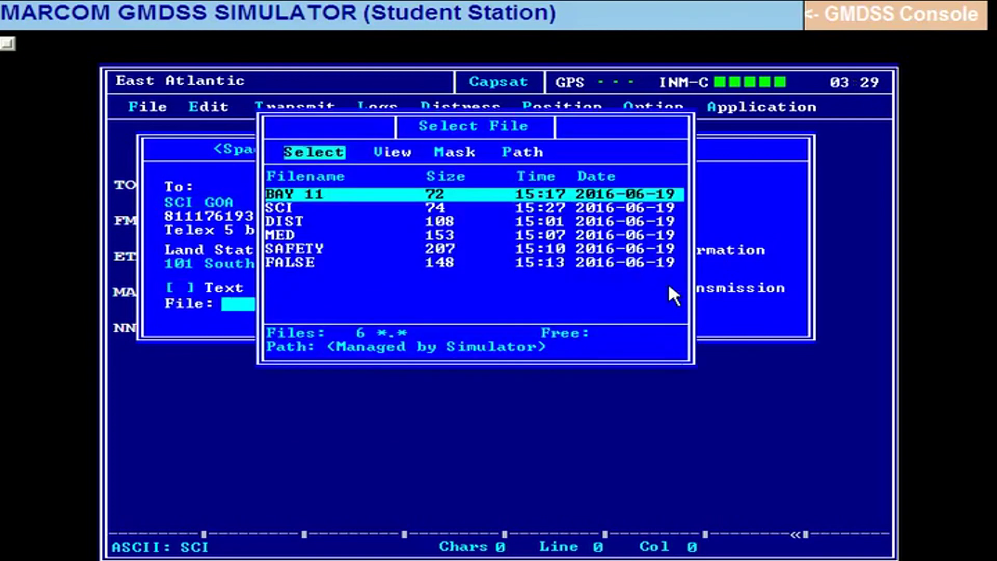
key(Down)
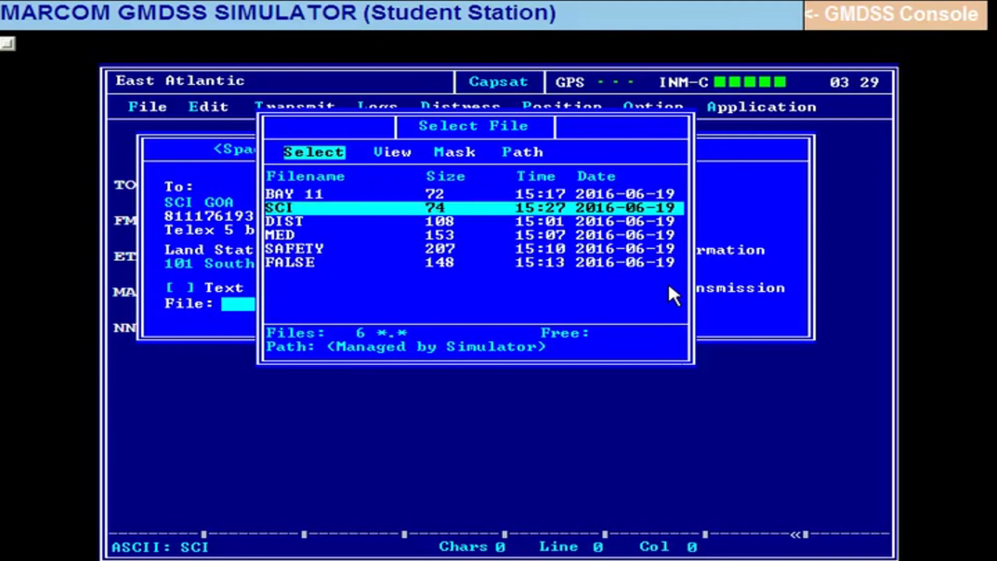
key(Return)
key(Tab)
key(Tab)
key(Tab)
key(Tab)
key(Tab)
key(Tab)
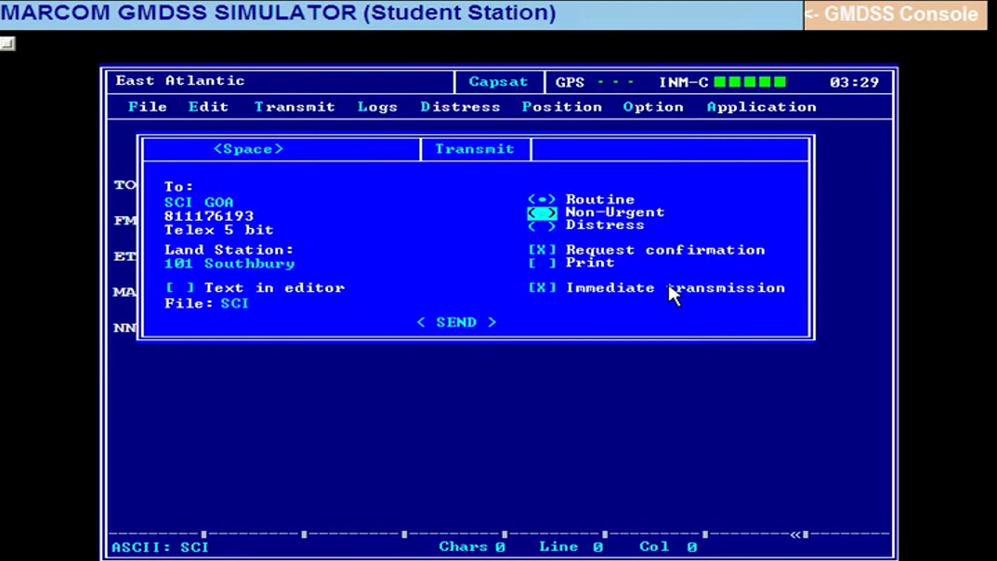
key(Tab)
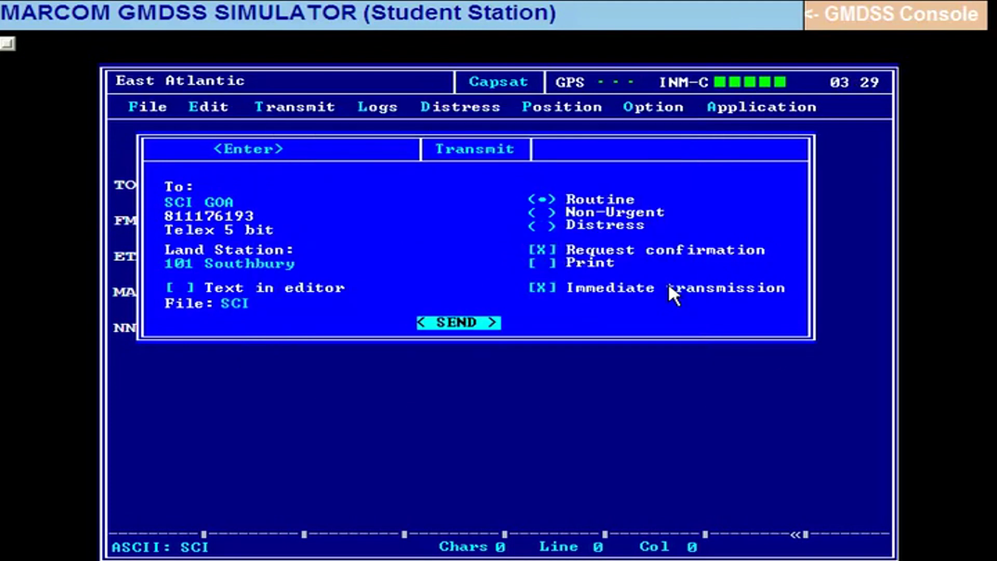
key(Return)
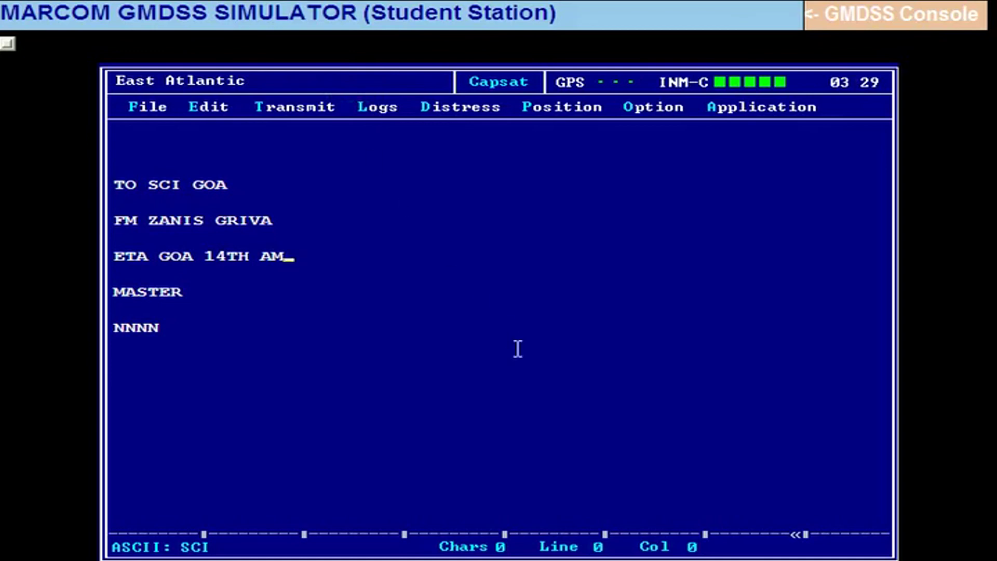
key(alt+l)
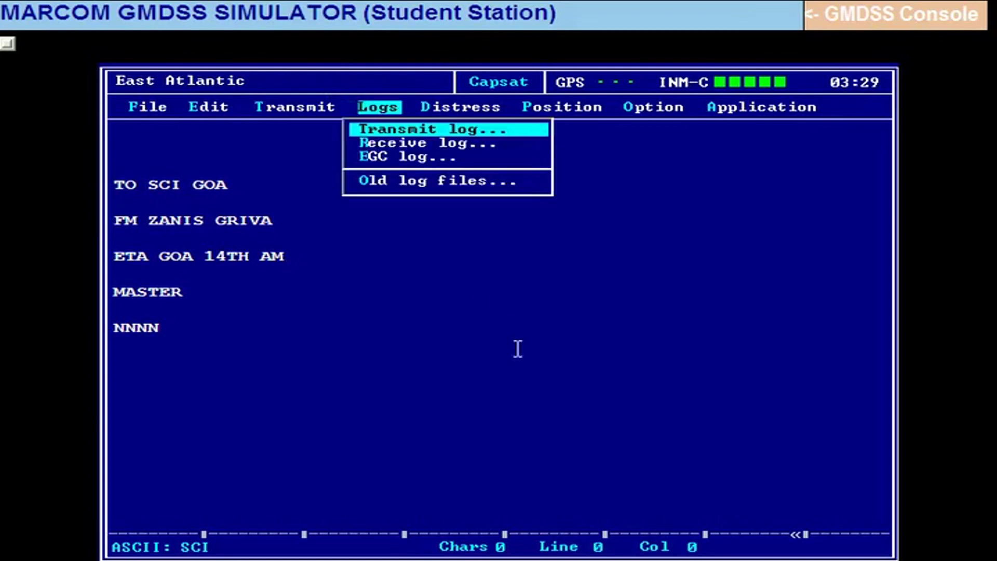
key(Return)
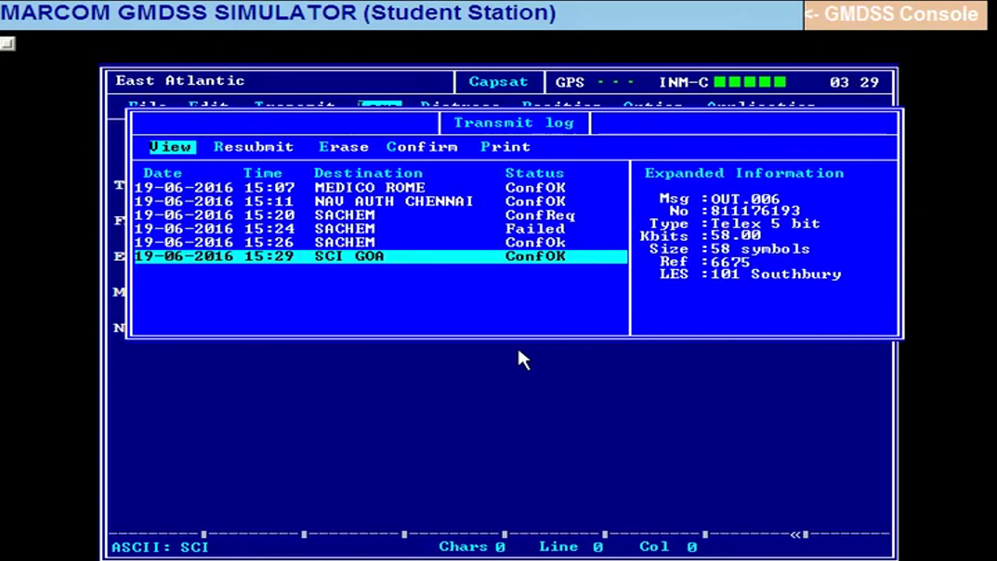
key(Escape)
key(Escape)
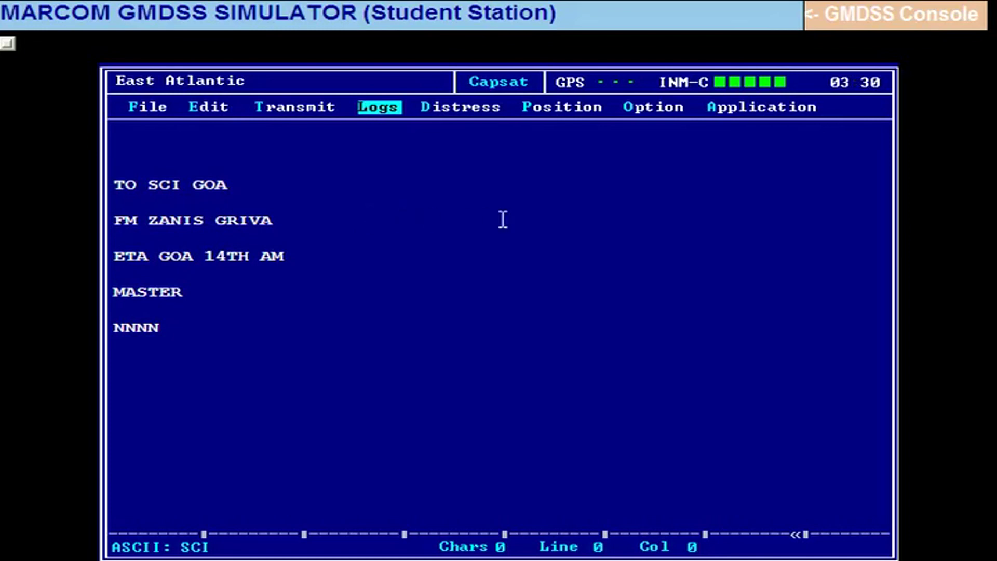
Start a new transmission and add a new address-book entry named SCI GOA.
key(alt+t)
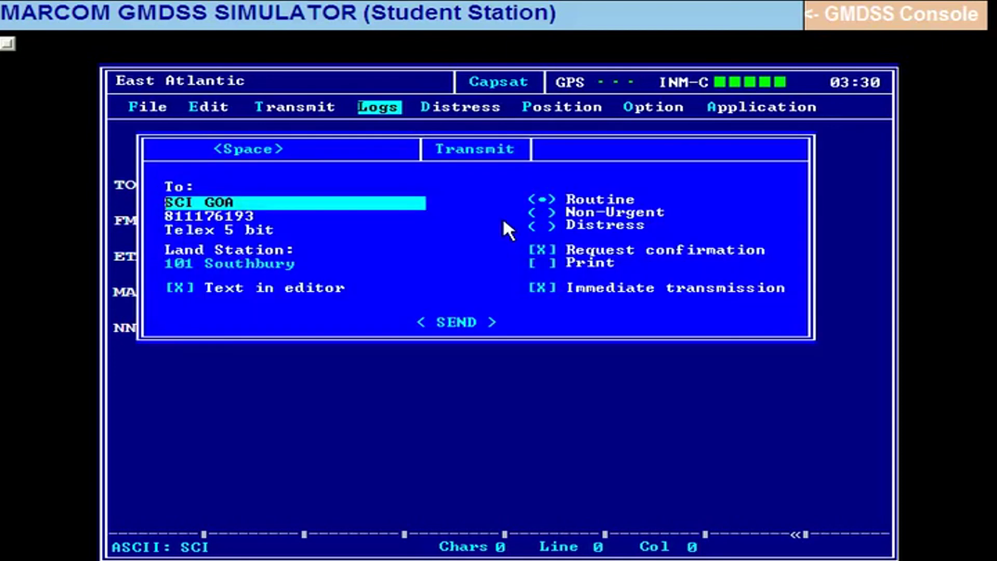
key(space)
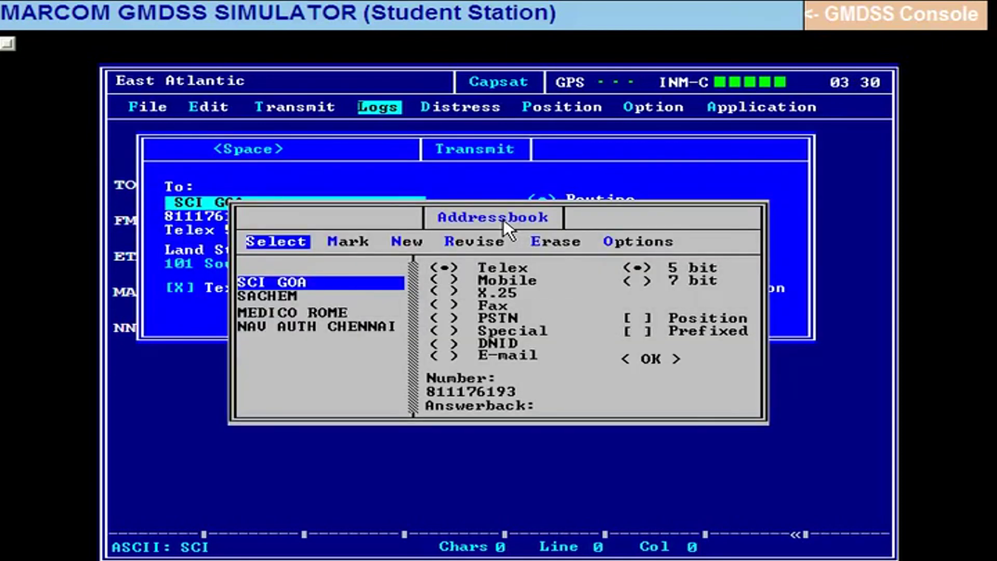
key(Right)
key(Right)
key(Return)
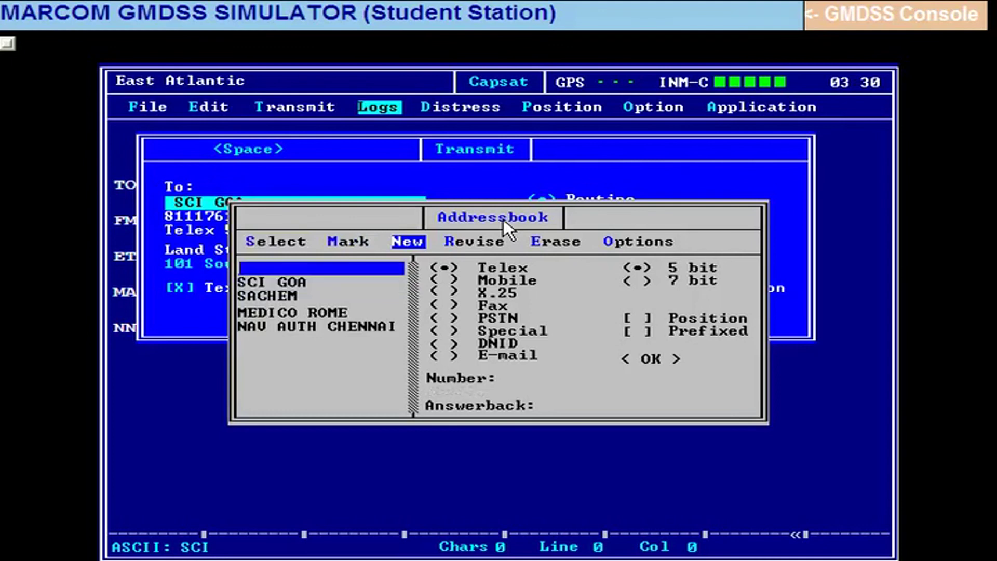
text(SCI GOA)
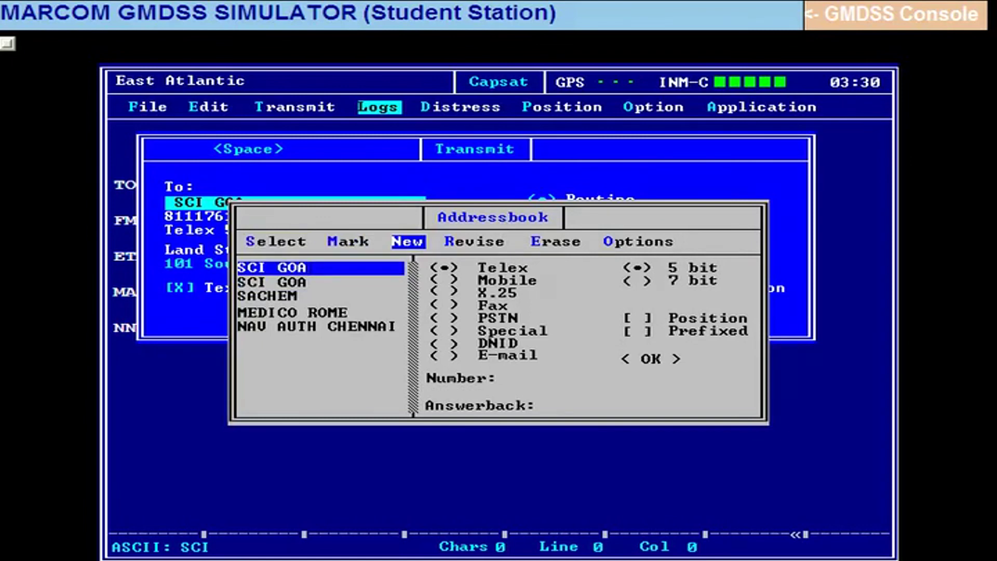
Make the SCI GOA entry a fax destination and enter its fax number.
key(Return)
key(Down)
key(Down)
key(Down)
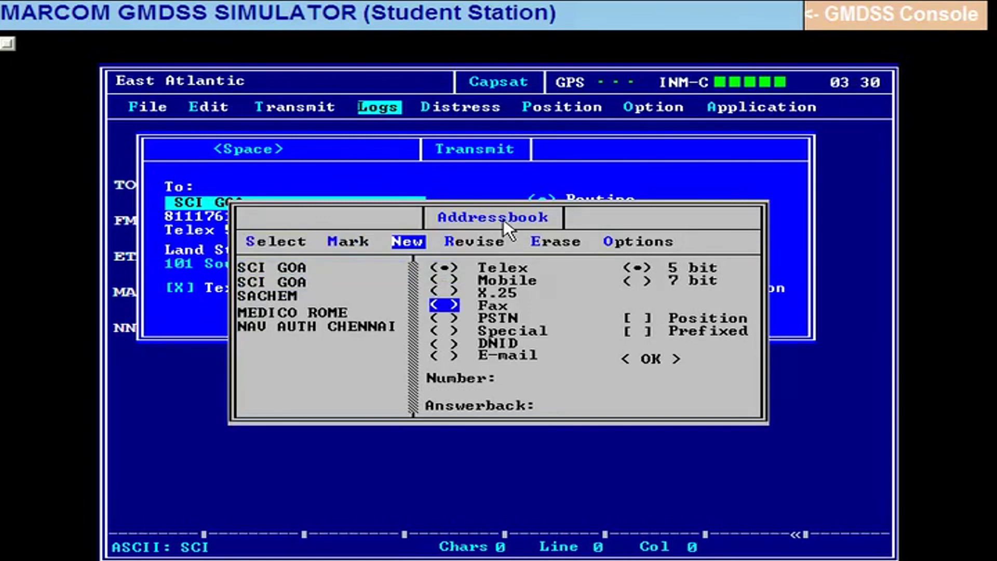
key(space)
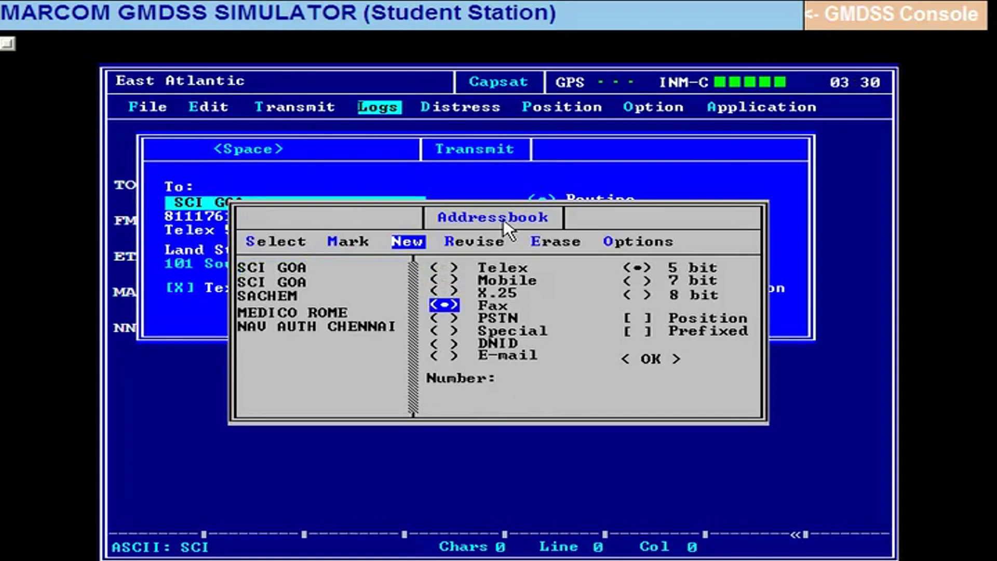
key(Down)
key(Down)
key(Down)
key(Down)
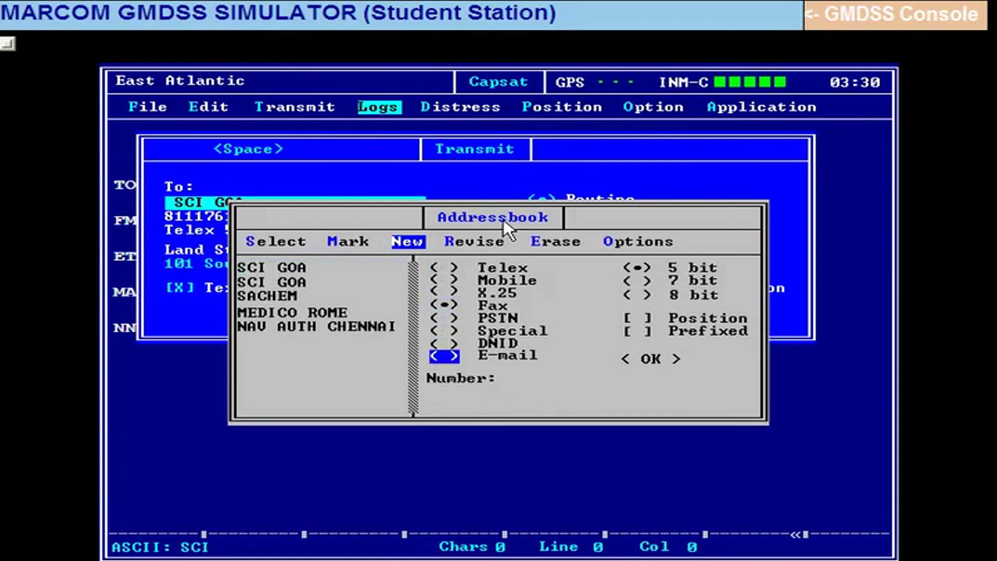
key(Tab)
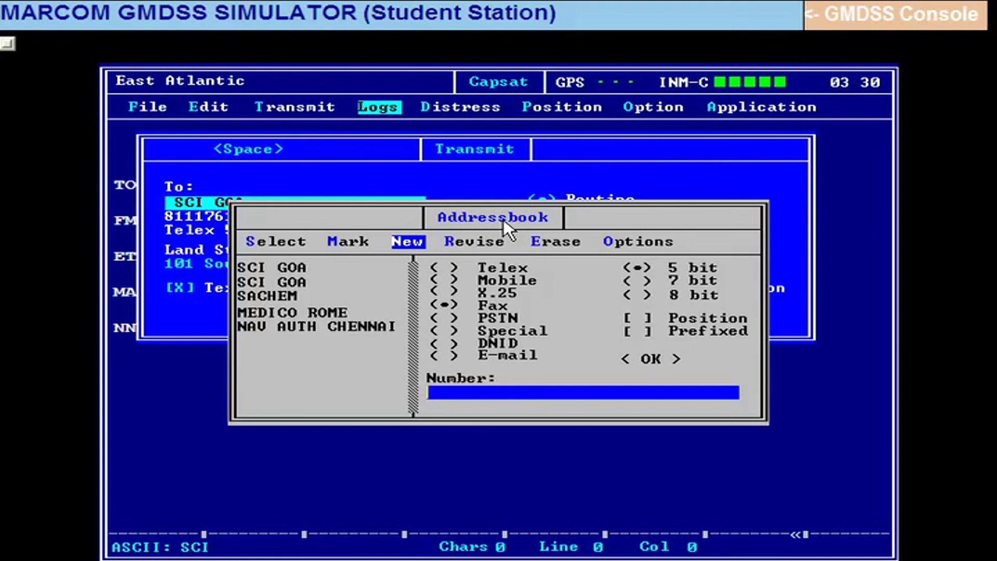
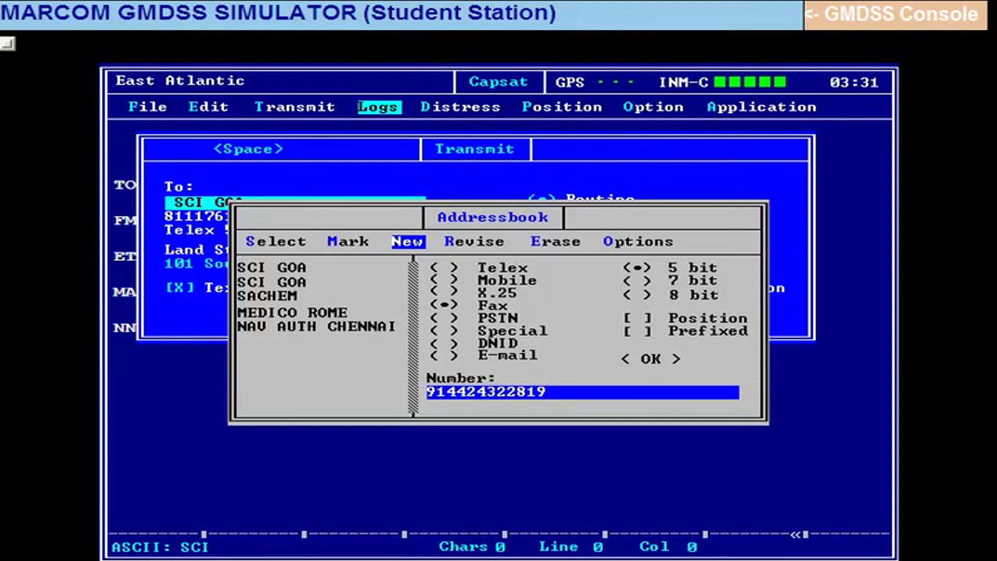
Save the new SCI GOA fax entry with 5 bit settings.
click(433, 395)
key(End)
key(shift+Tab)
key(Up)
key(Up)
key(Up)
key(Up)
key(Up)
key(Up)
key(Up)
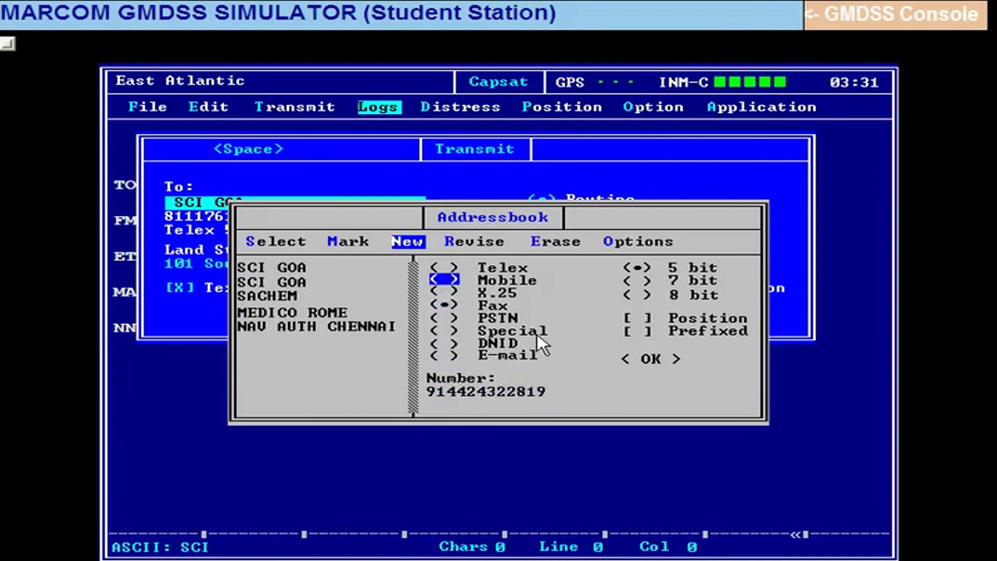
key(Tab)
key(Down)
key(Down)
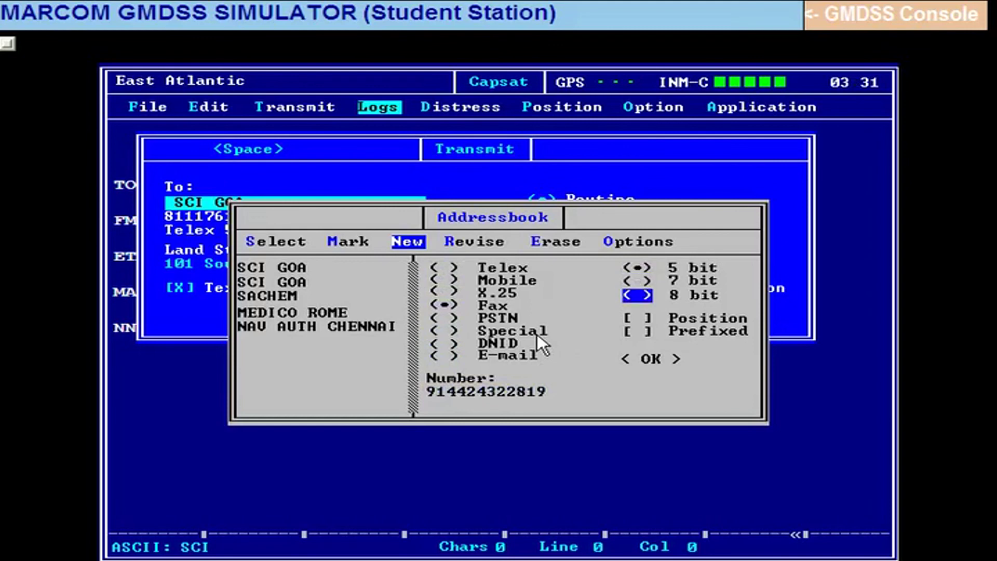
key(Tab)
key(Down)
key(Tab)
key(Return)
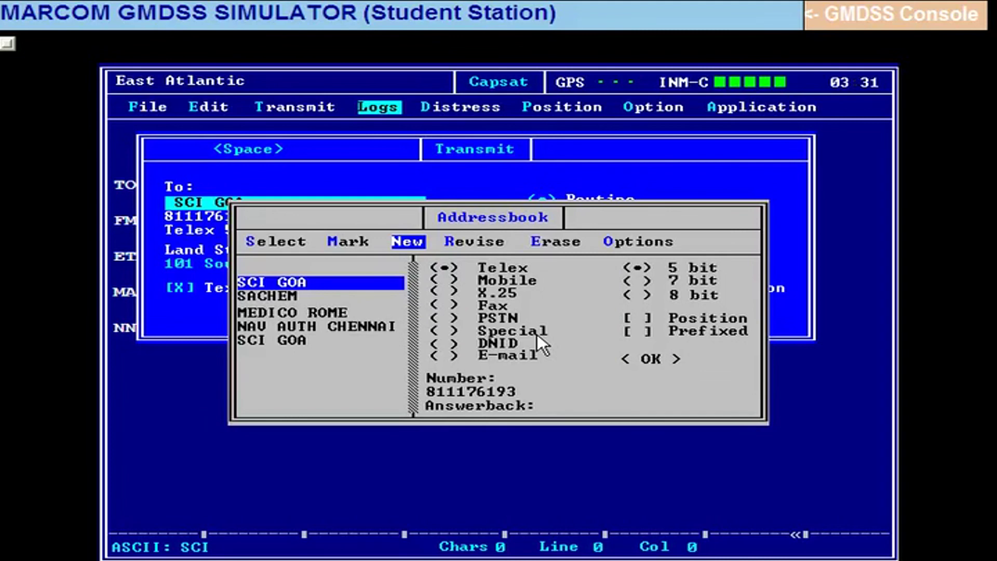
Select the SCI GOA fax entry as the message recipient.
key(Down)
key(Down)
key(Down)
key(Down)
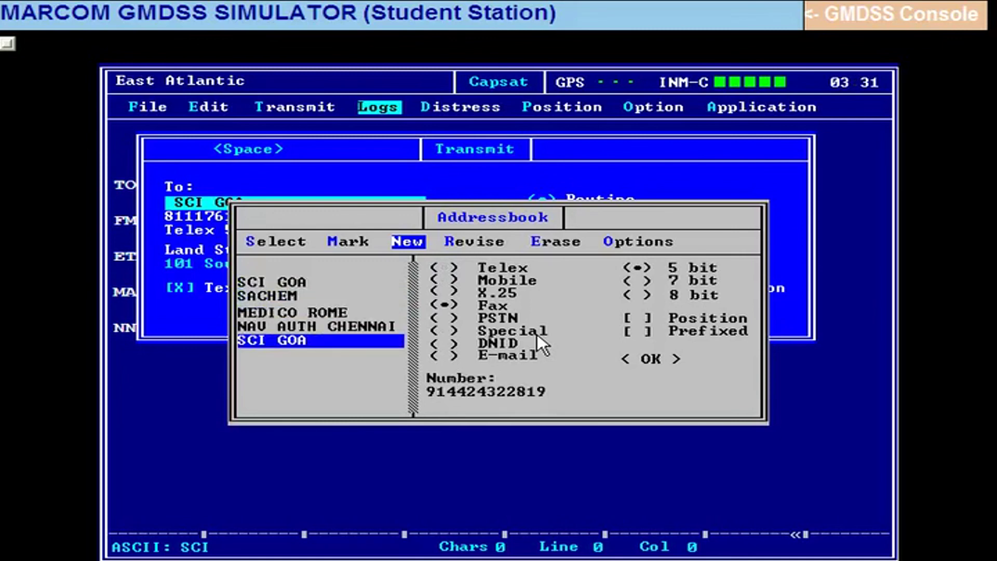
key(Left)
key(Left)
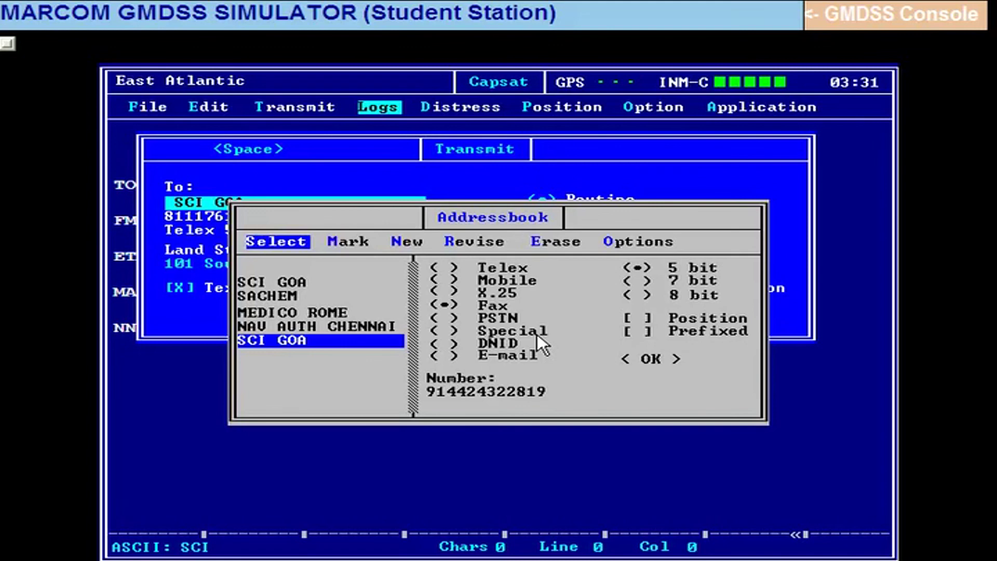
key(Return)
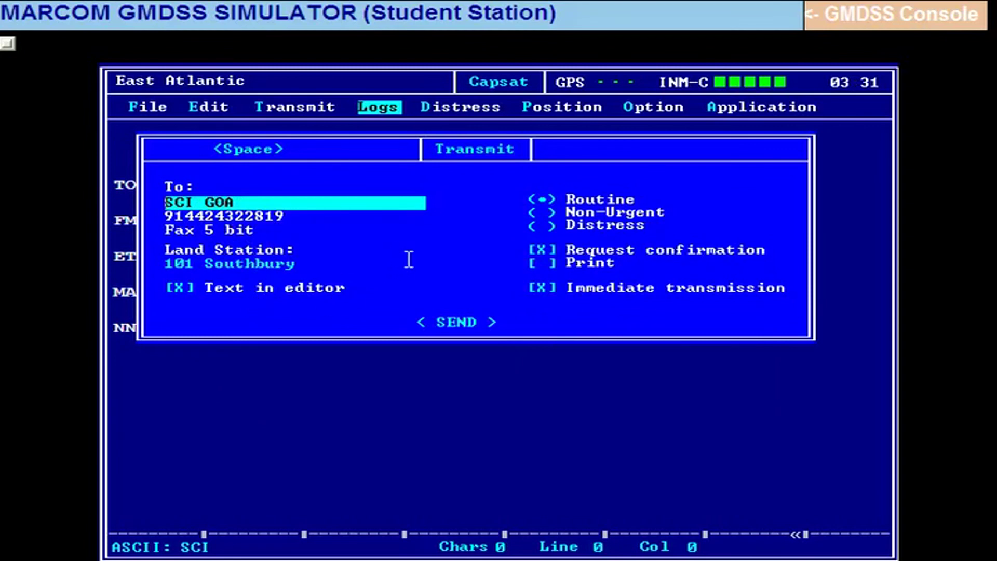
Switch from editor text to the stored file SCI and send it to SCI GOA's fax.
key(Tab)
key(Tab)
key(Tab)
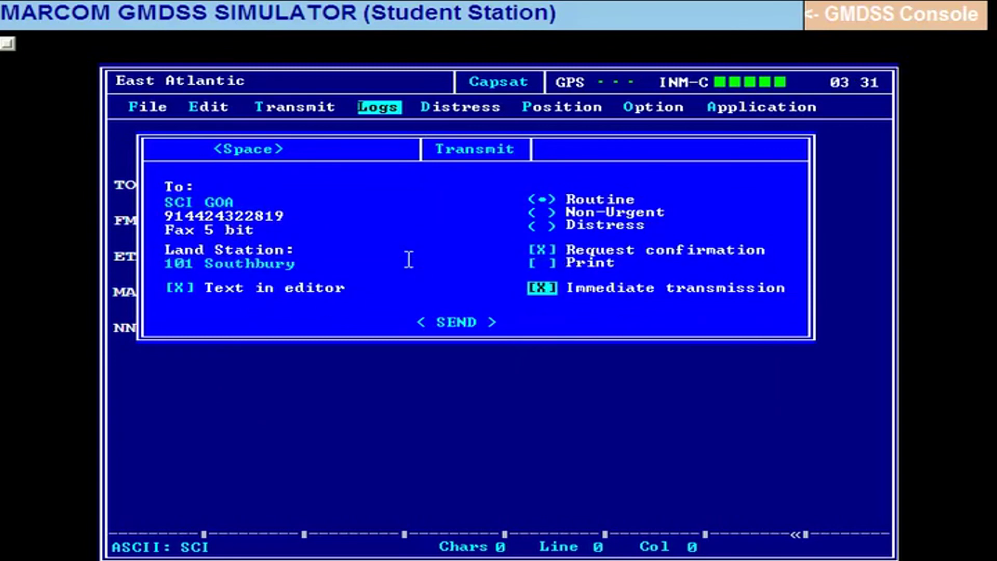
key(Tab)
key(space)
key(Tab)
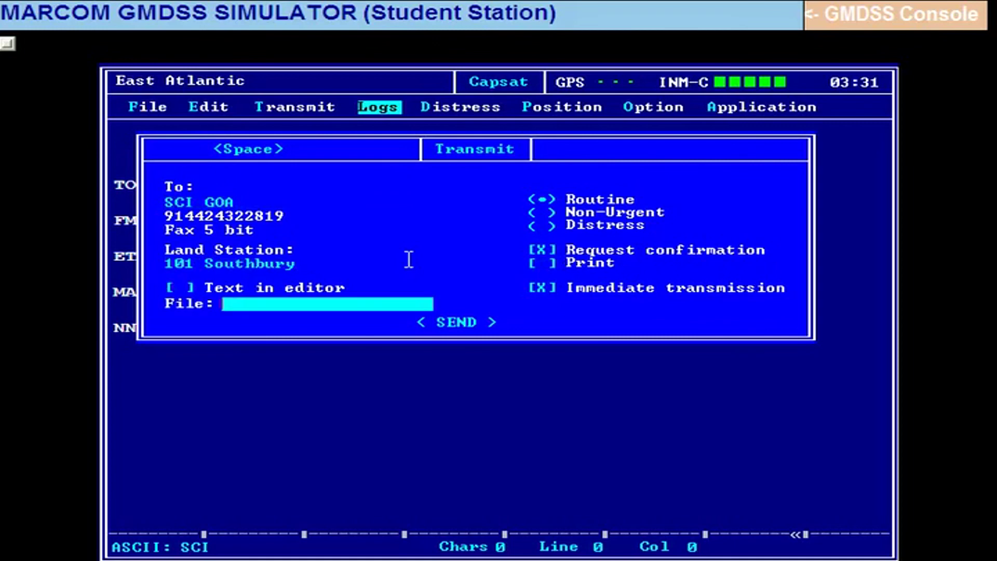
key(Return)
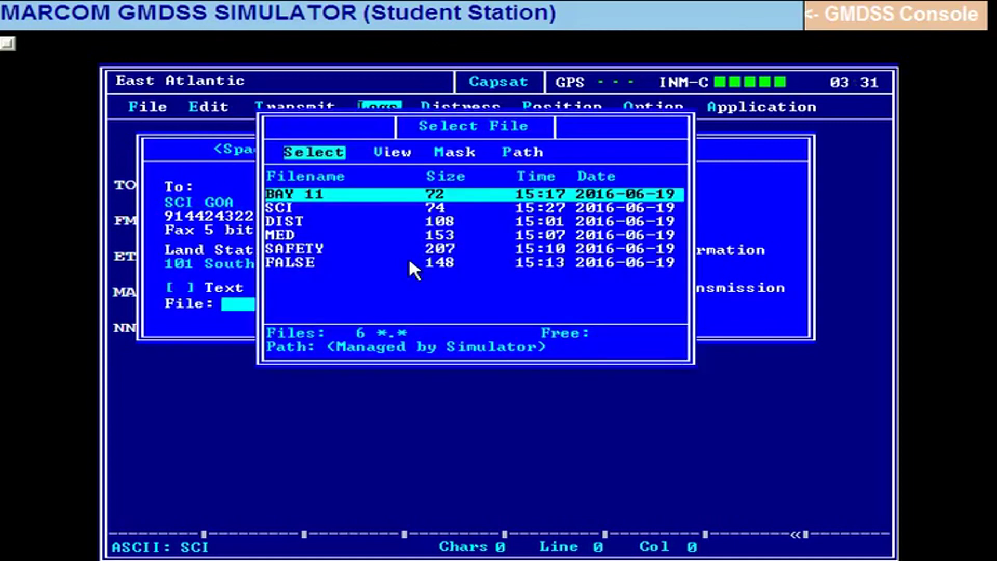
key(Down)
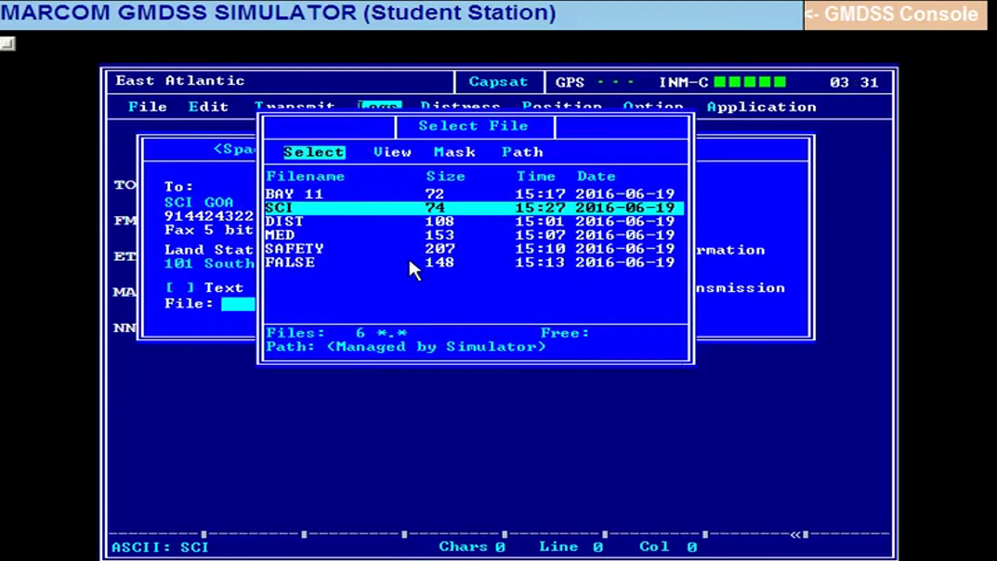
key(Return)
key(Tab)
key(Tab)
key(Tab)
key(Tab)
key(Tab)
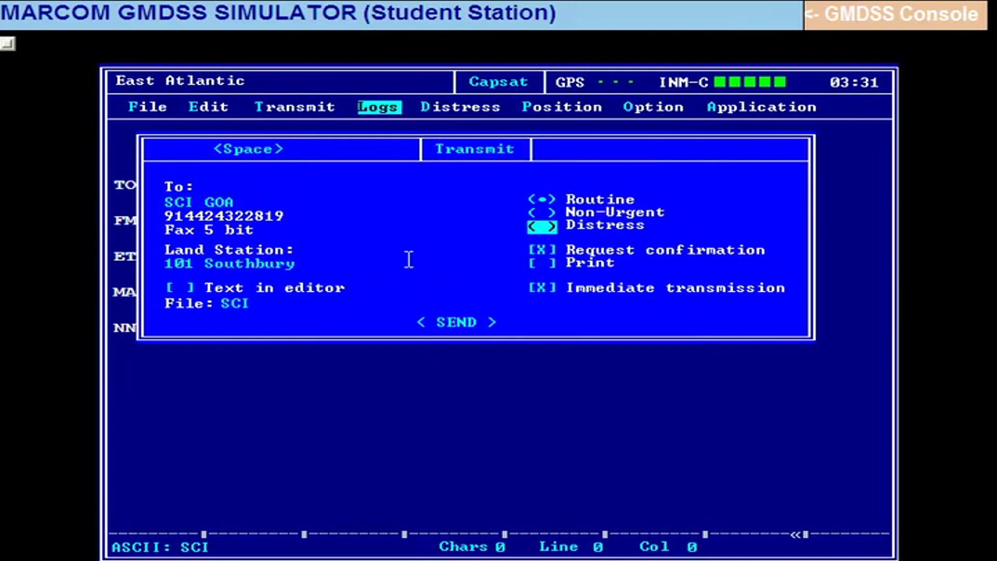
key(Tab)
key(Tab)
key(Return)
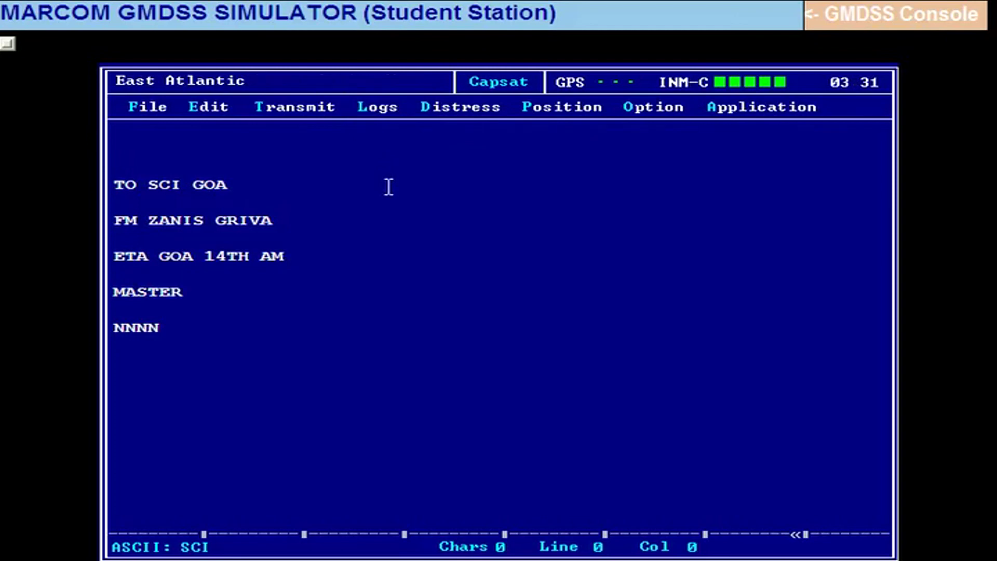
key(alt+l)
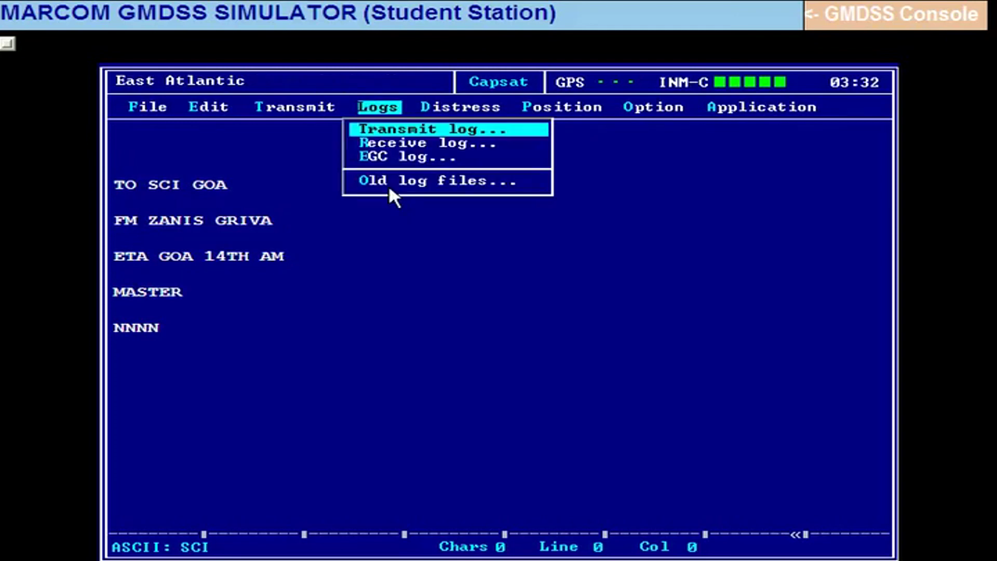
key(Return)
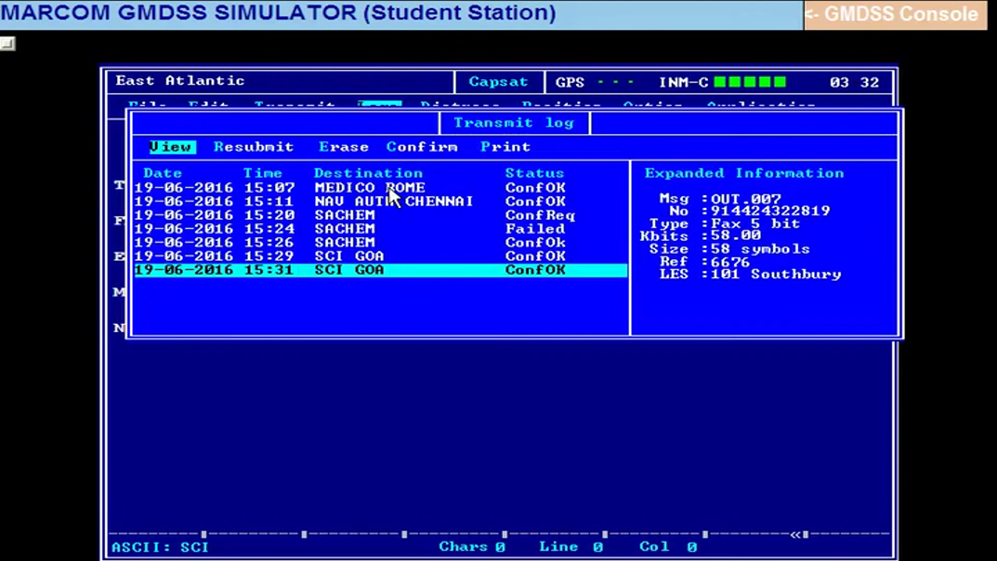
key(Escape)
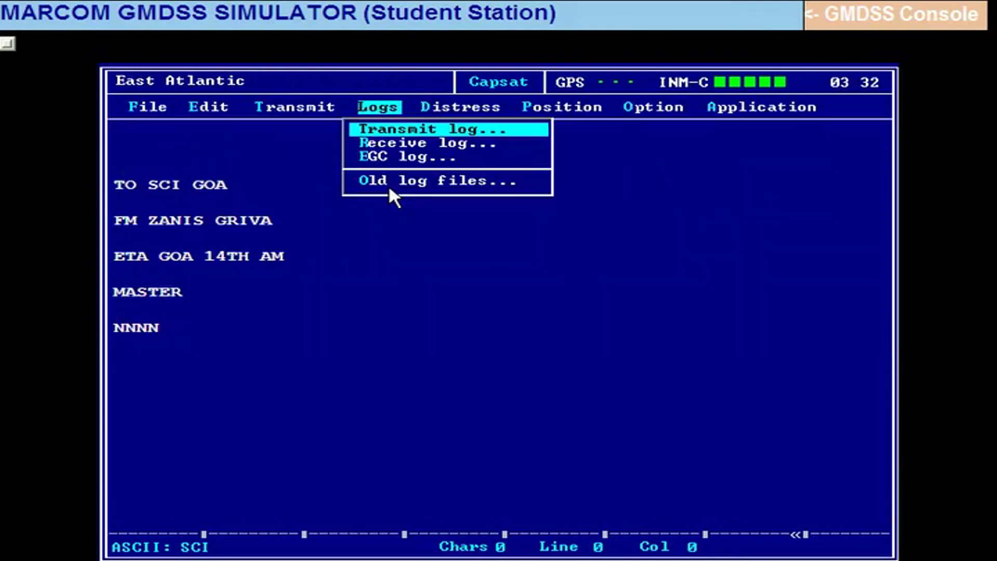
key(Escape)
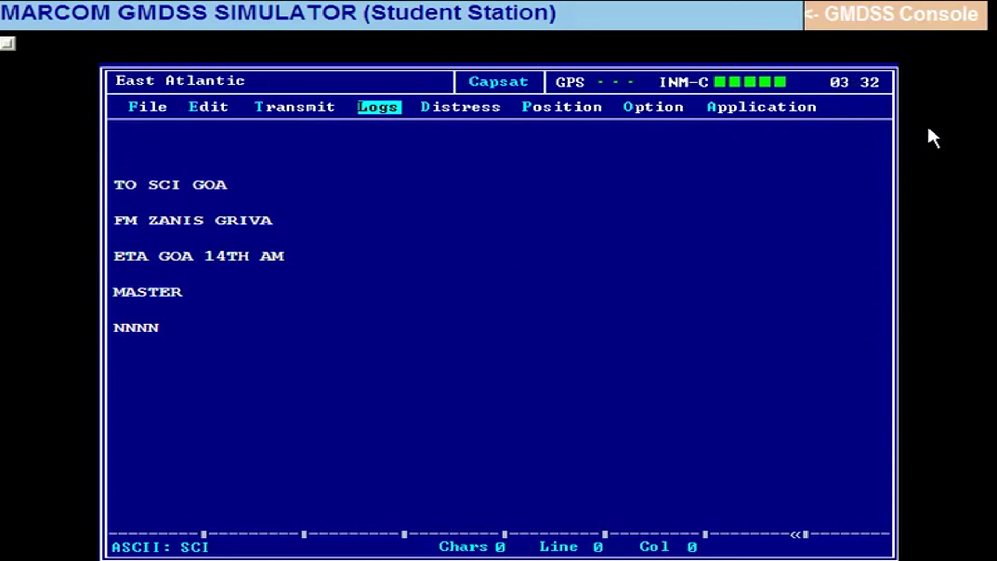
Open Option > Configuration > EGC..., which triggers an SATC unnamed-file error.
key(alt+o)
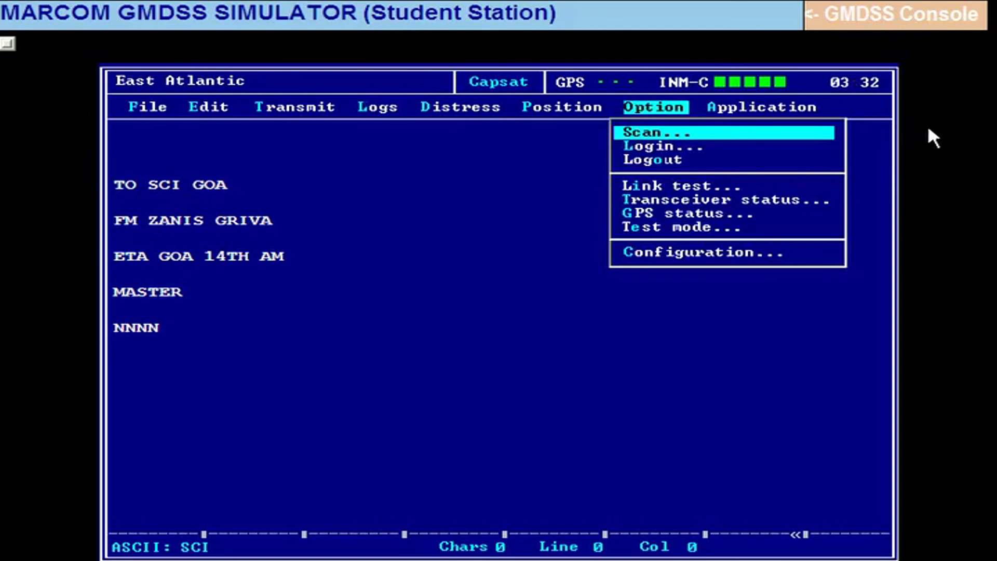
key(Escape)
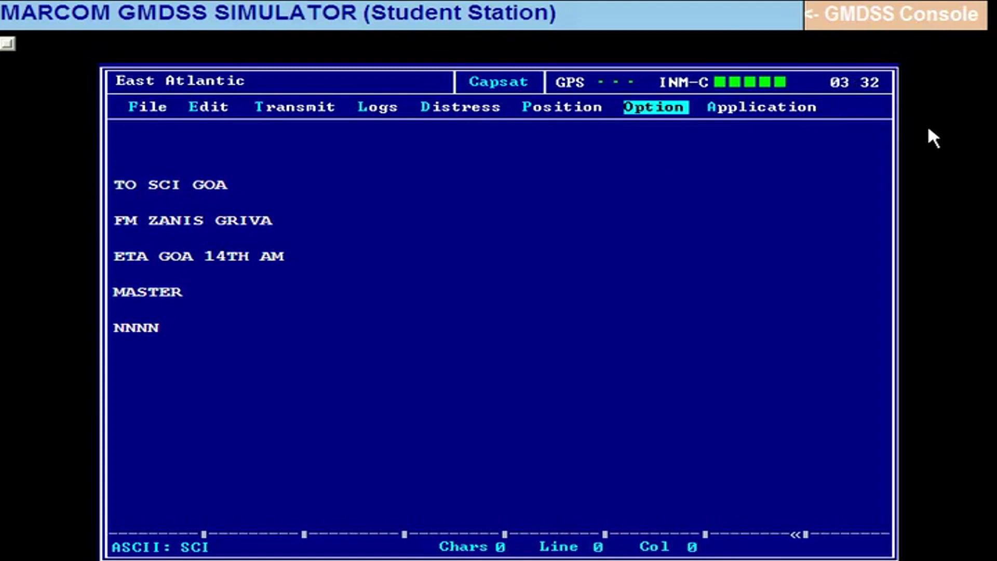
key(Return)
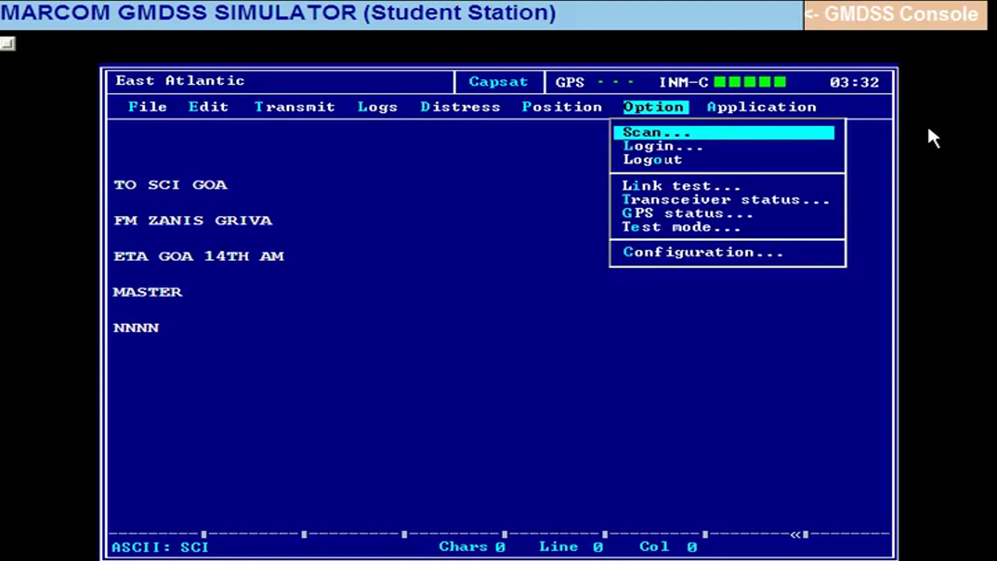
key(Down)
key(Down)
key(Down)
key(Down)
key(Down)
key(Down)
key(Down)
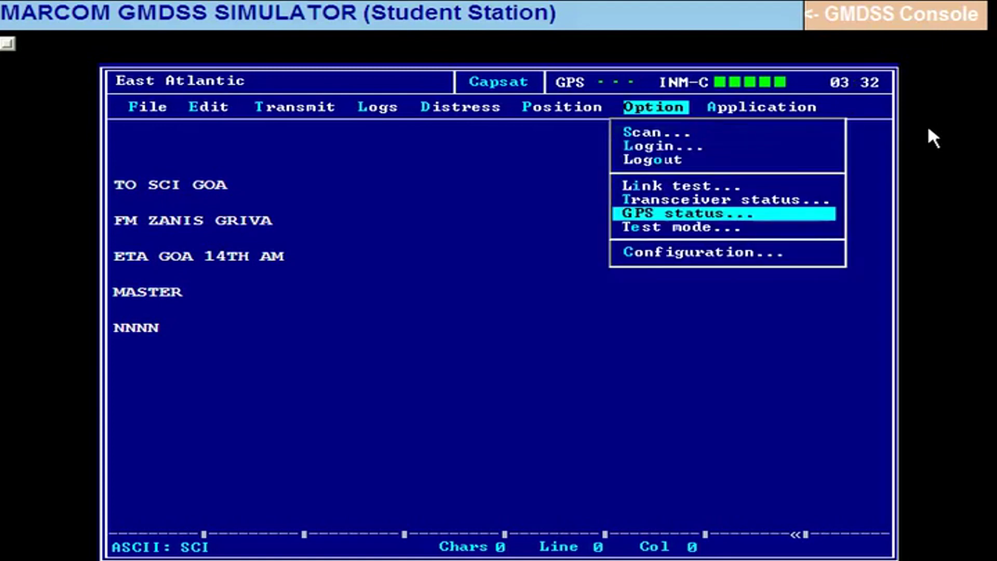
key(Return)
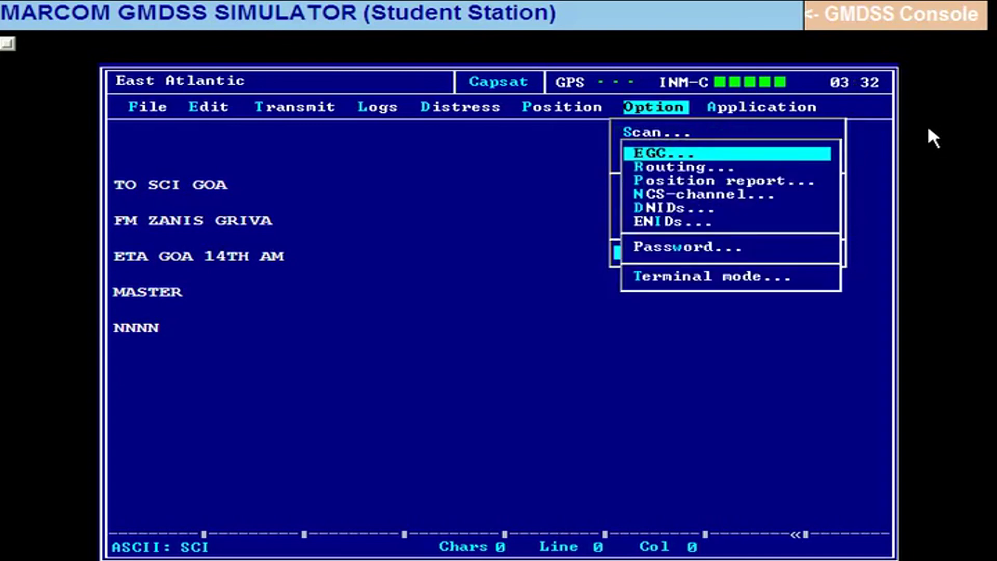
key(Return)
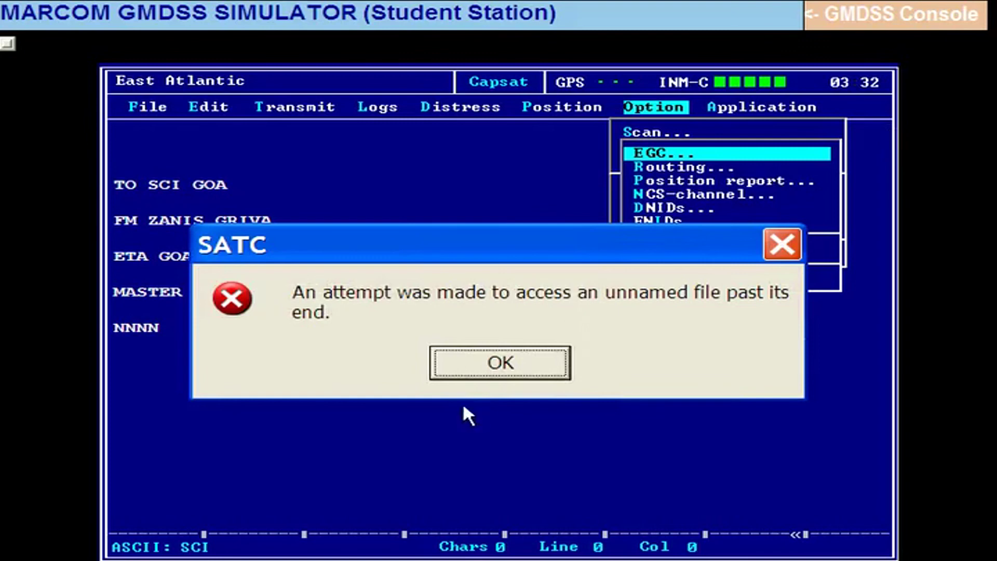
Dismiss the SATC error and move past EGC only and Coastal Warning Areas to the message types.
click(501, 363)
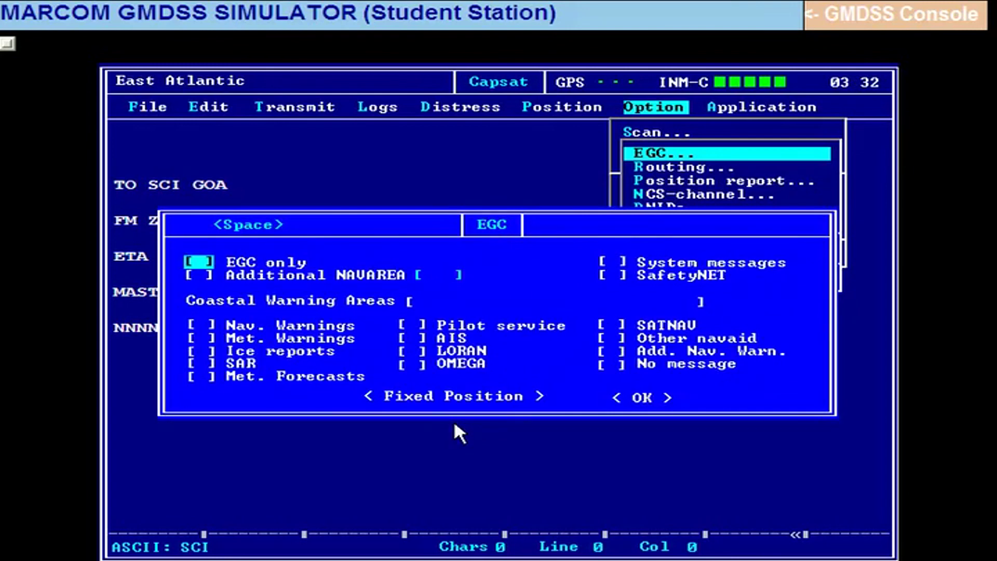
key(Down)
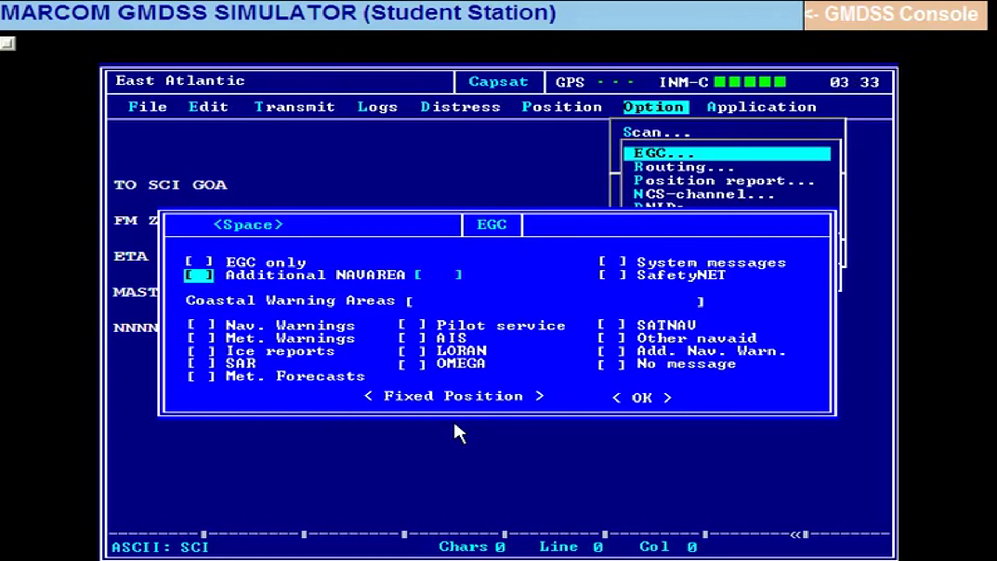
key(Tab)
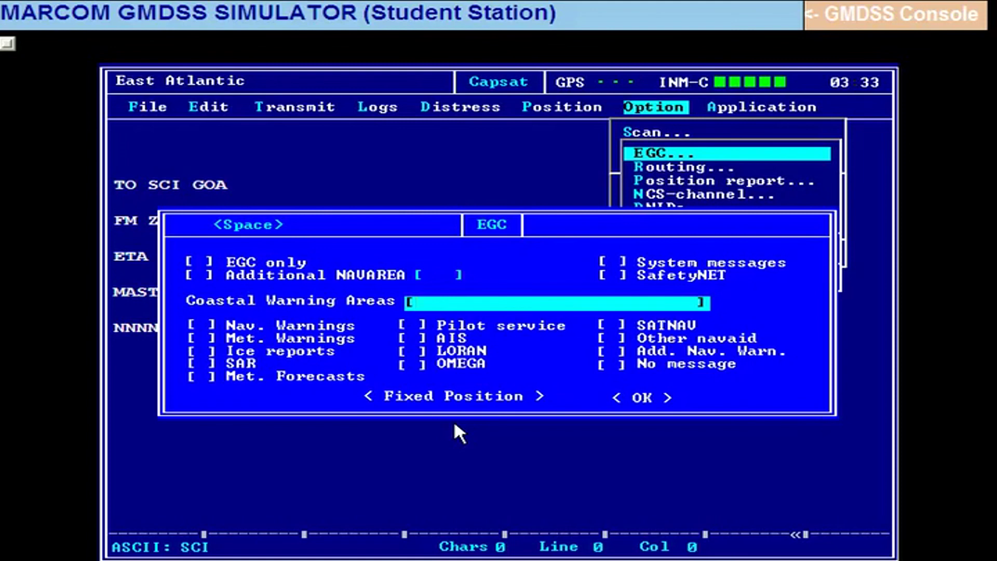
key(Tab)
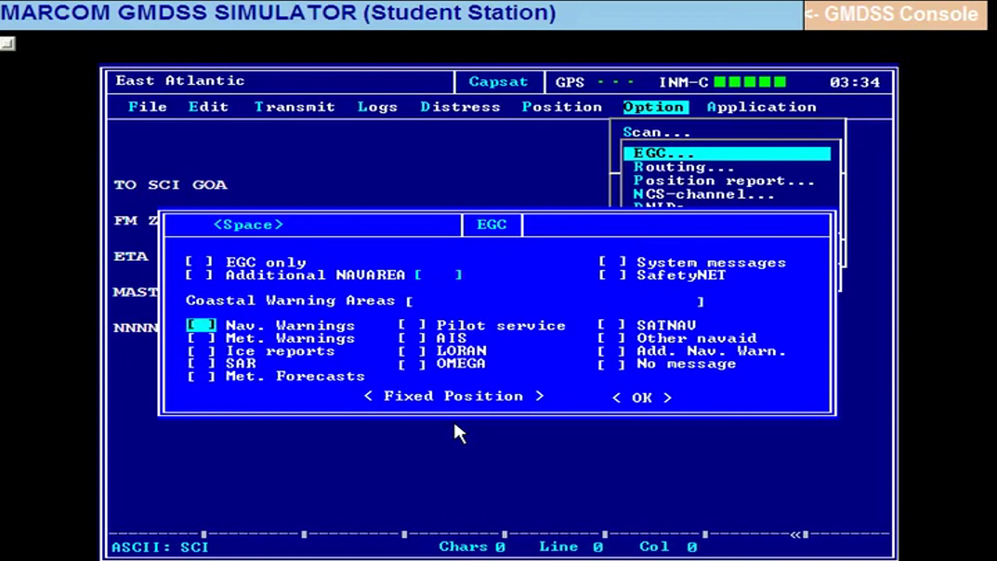
Tick only Met. Forecasts among the EGC message types and confirm with OK.
key(Down)
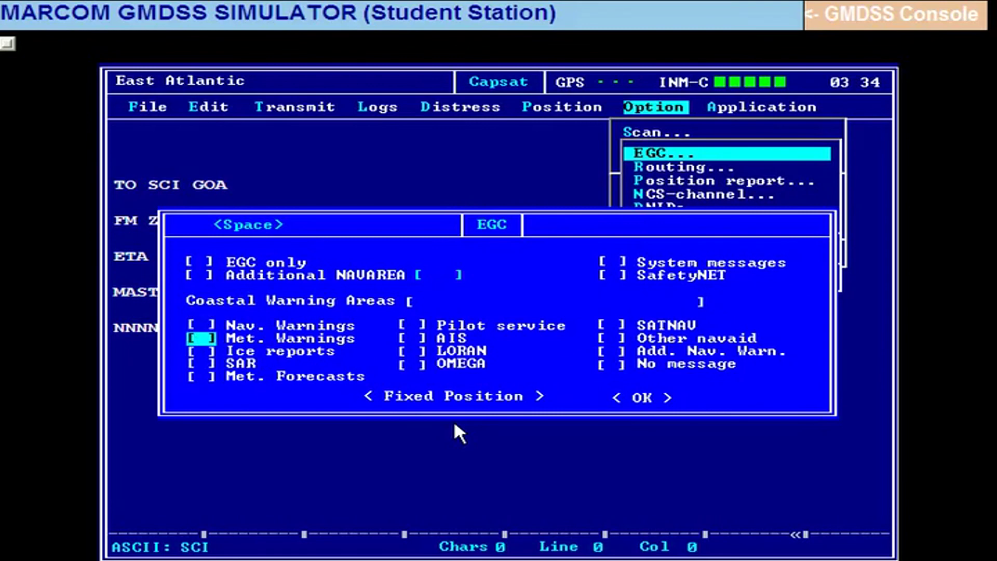
key(Down)
key(Down)
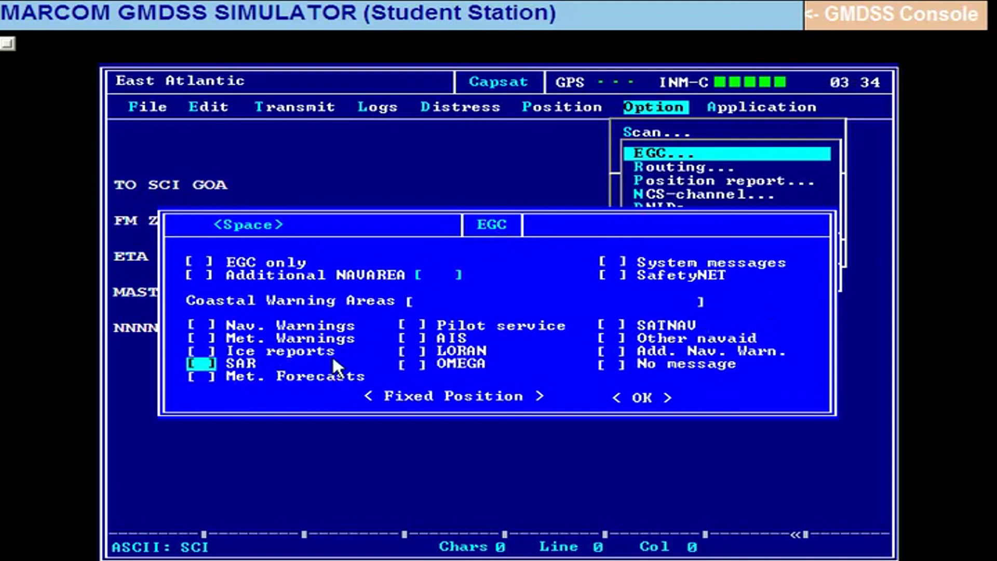
key(Down)
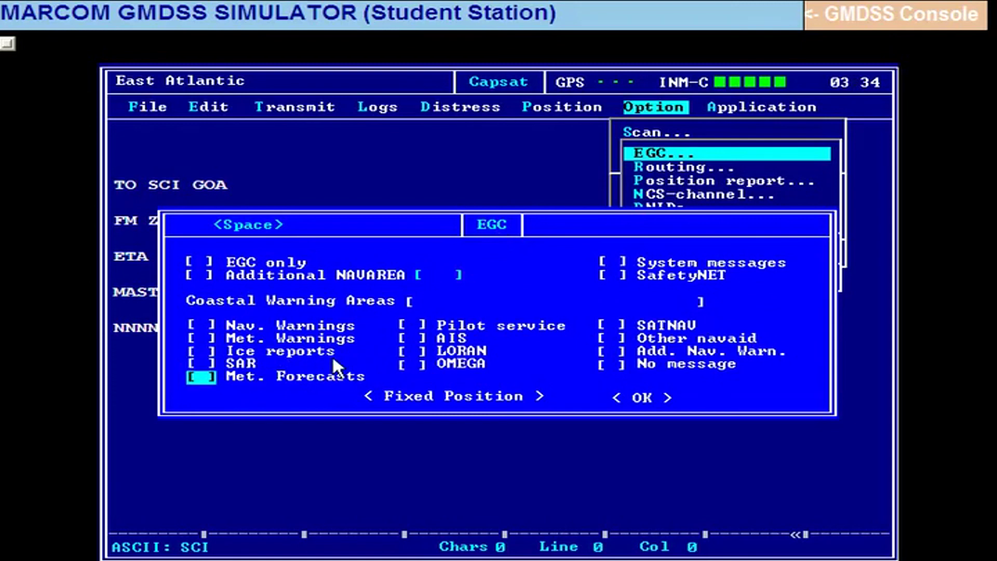
key(space)
key(Tab)
key(Tab)
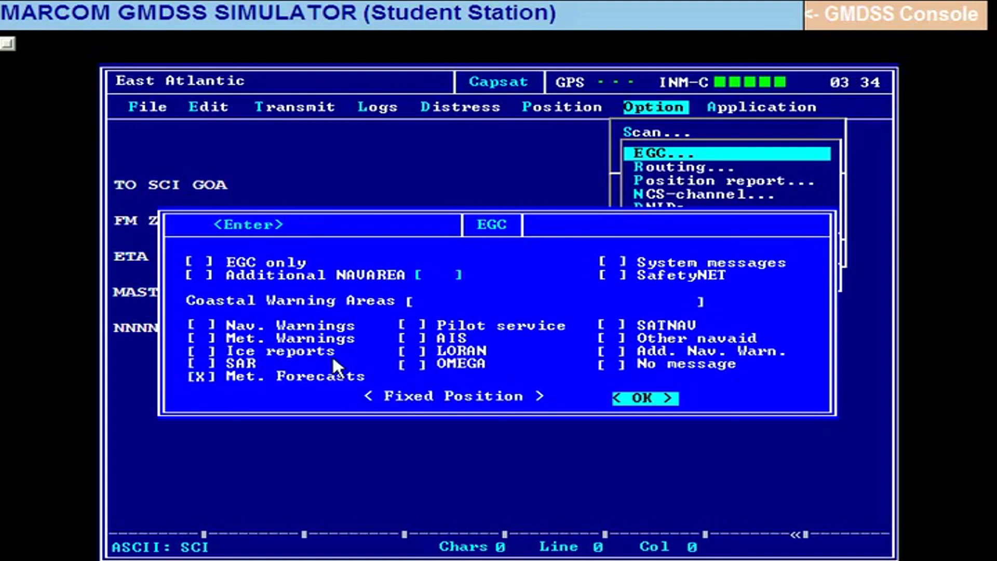
key(Return)
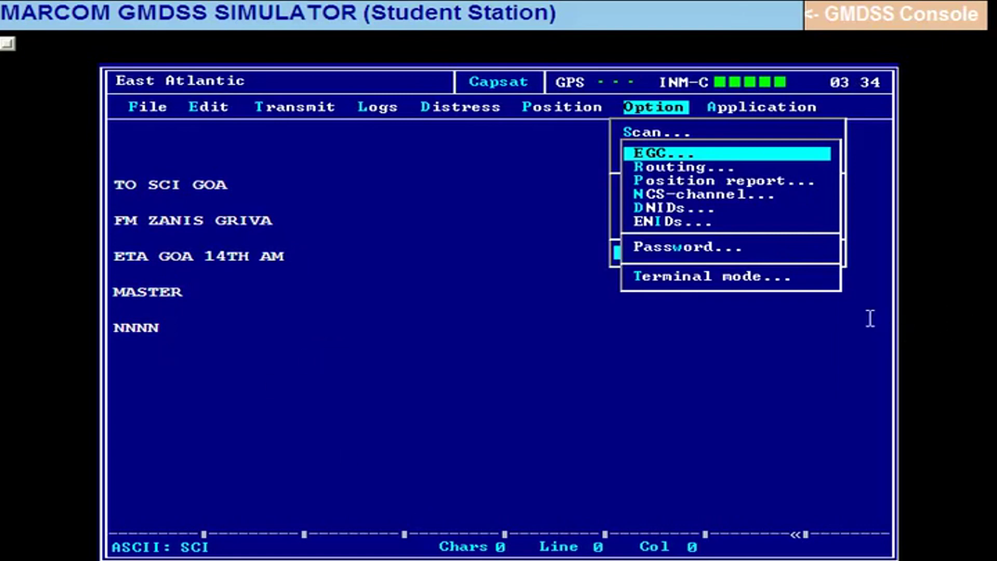
Bring up the EGC reception settings through Option > Configuration to check Met. Forecasts.
key(Escape)
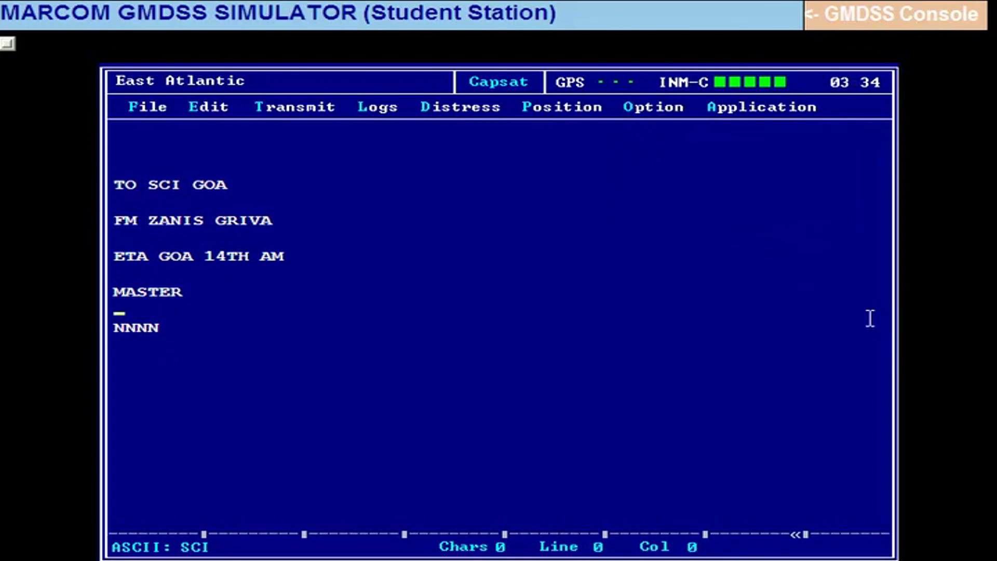
key(alt+o)
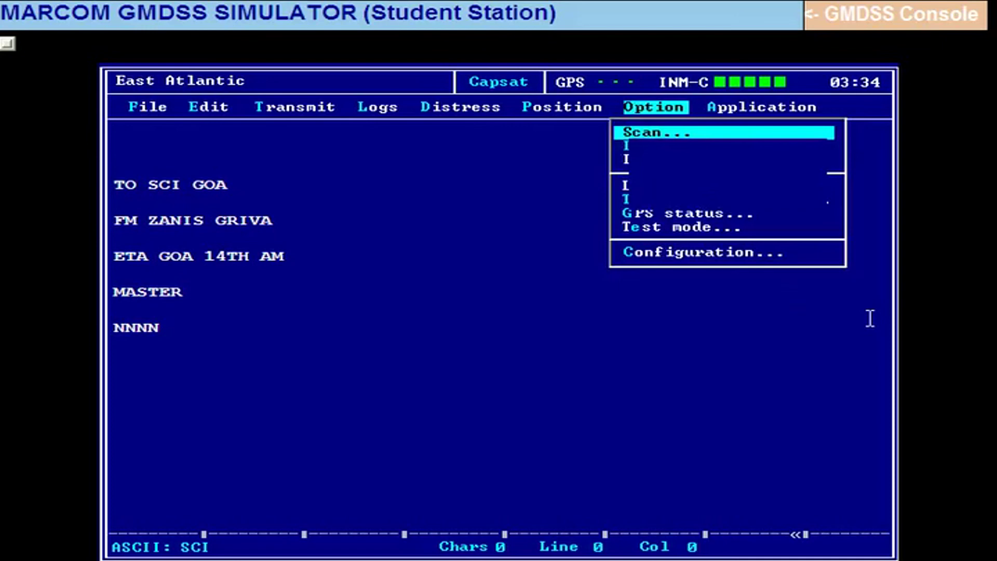
key(Down)
key(Down)
key(Down)
key(Down)
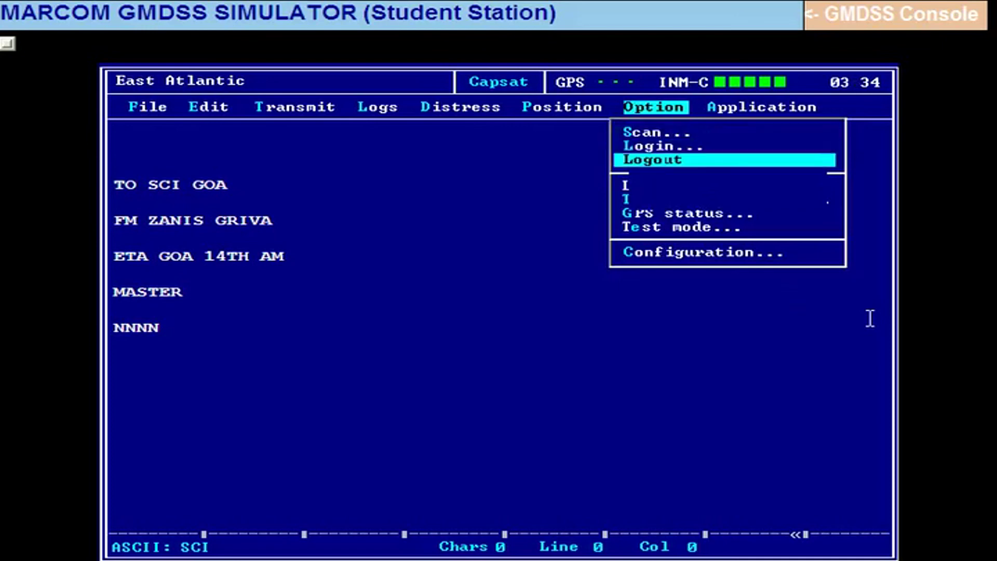
key(Down)
key(Down)
key(Down)
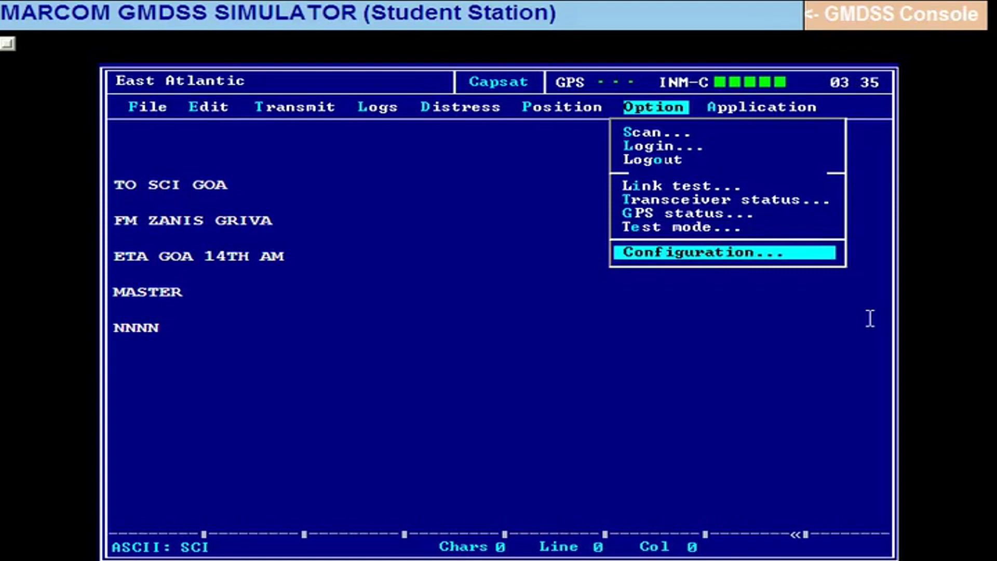
key(Return)
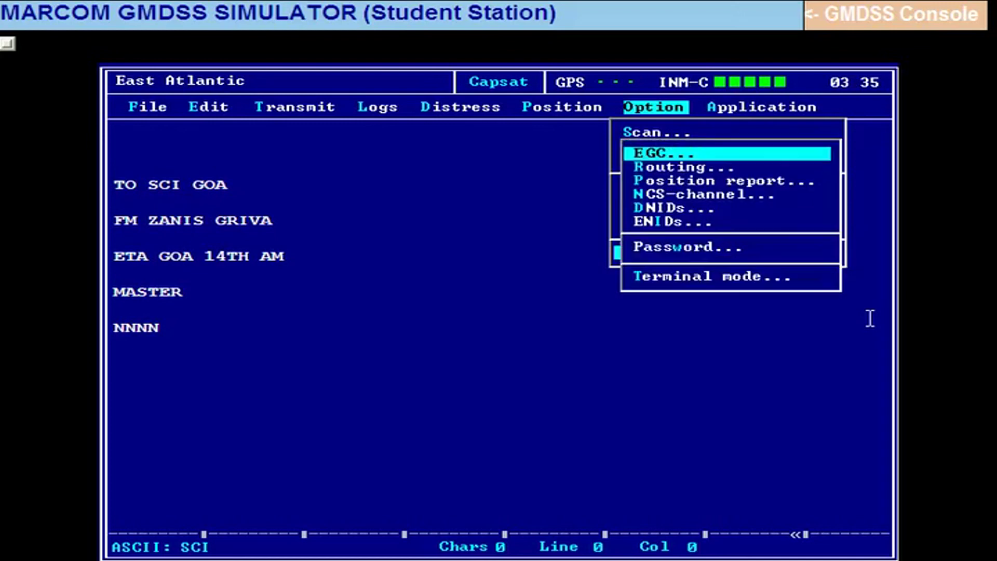
key(Return)
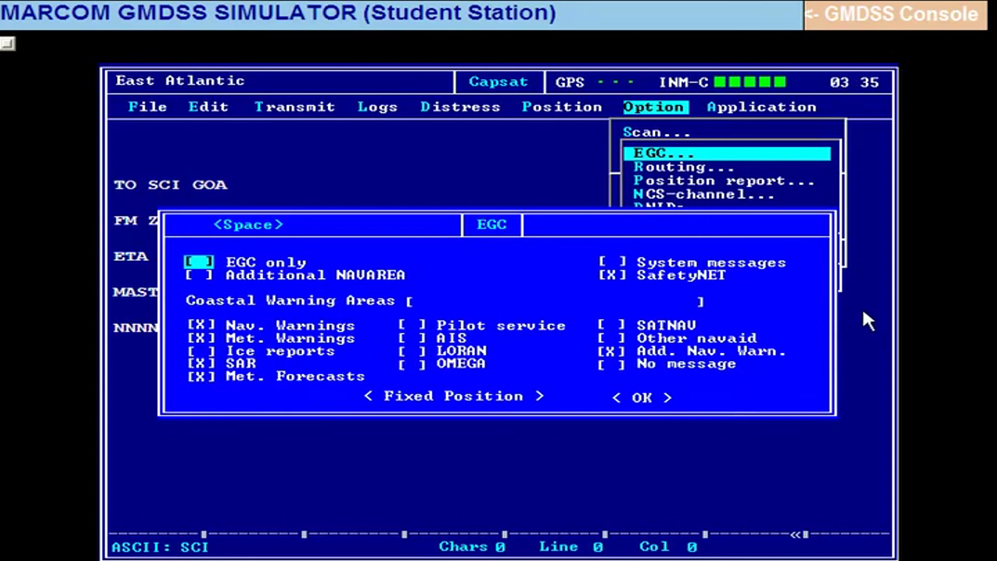
Accept the EGC settings and close the configuration and option menus.
key(Escape)
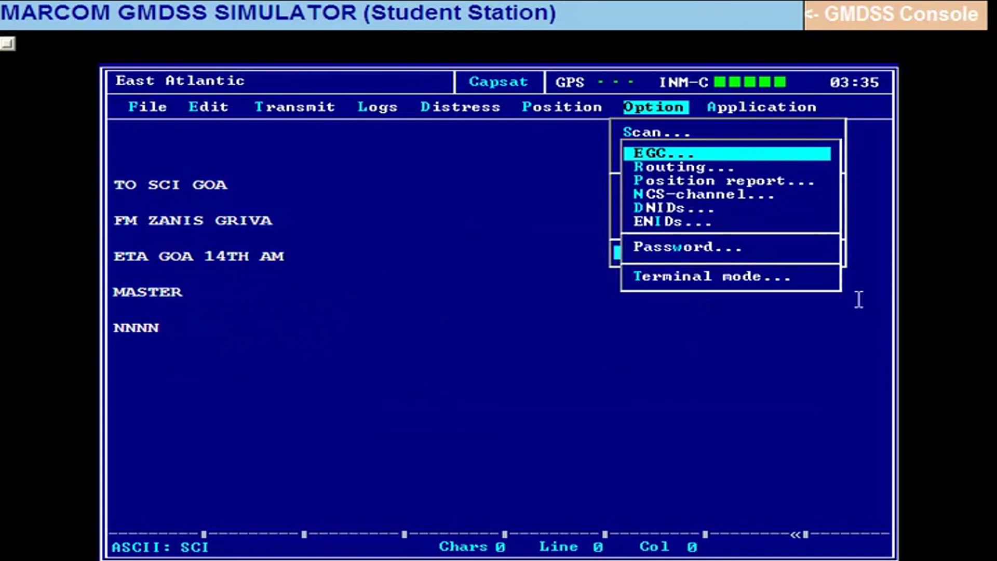
key(Escape)
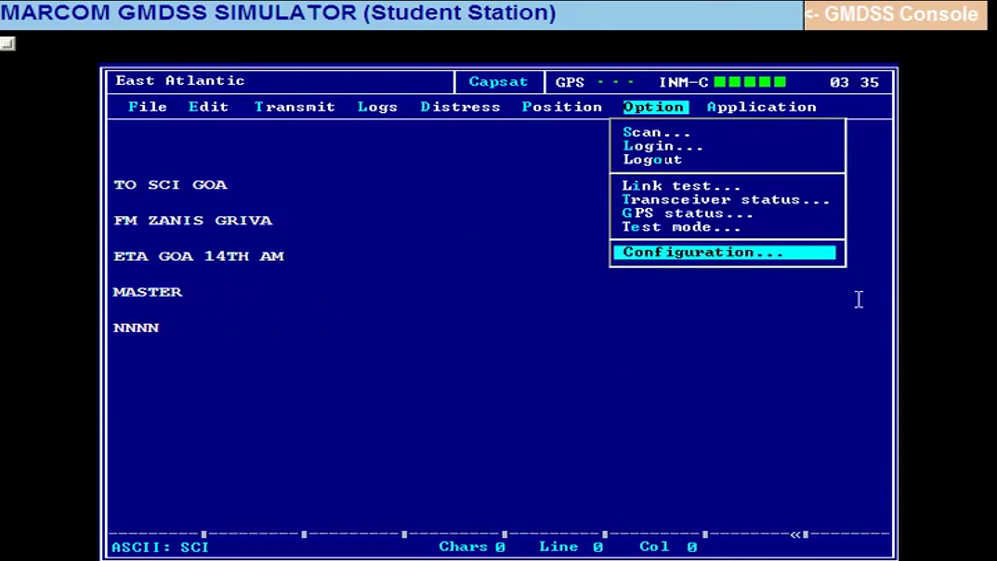
key(Escape)
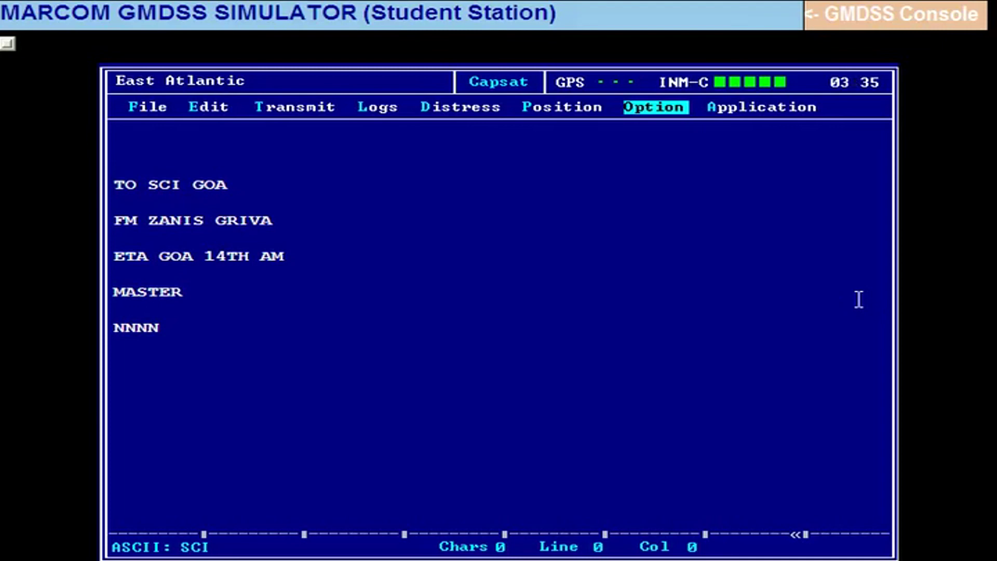
Bring up the Link test window from the Option menu.
key(Return)
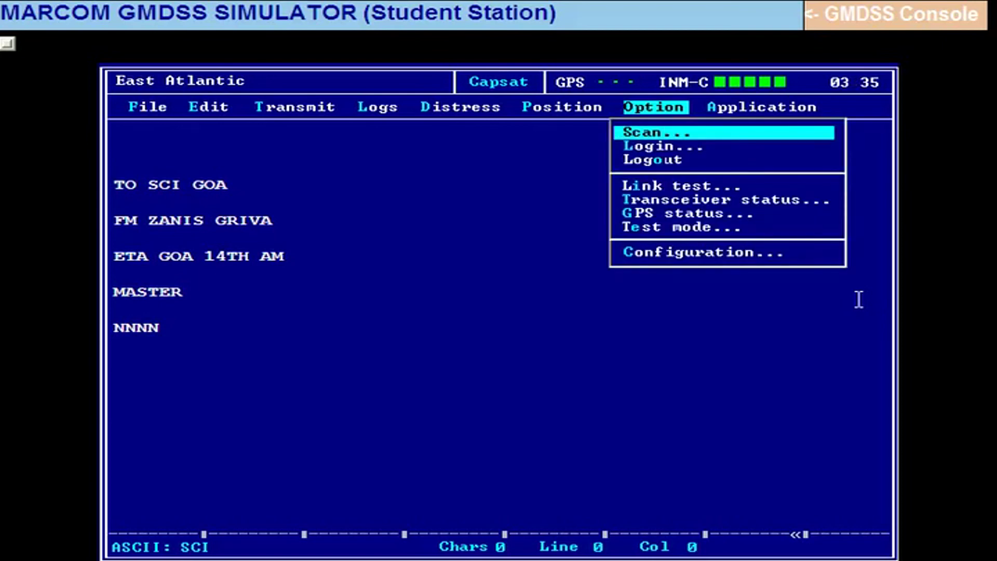
key(Down)
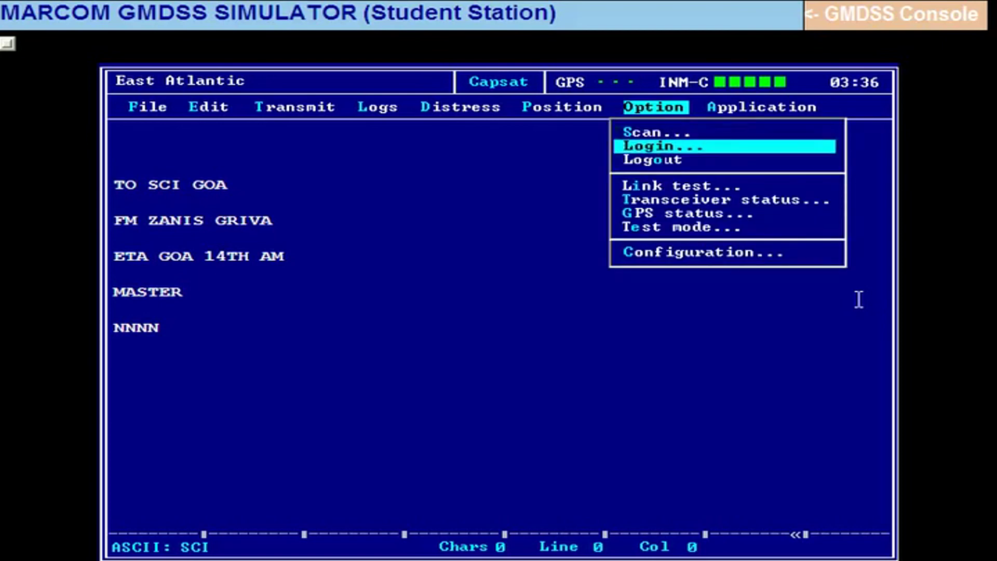
key(Down)
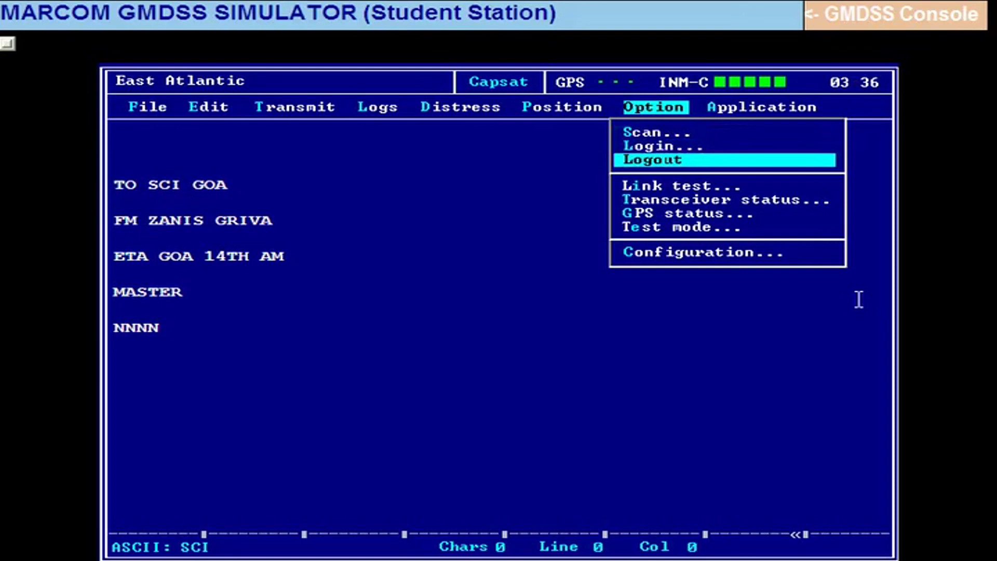
key(Down)
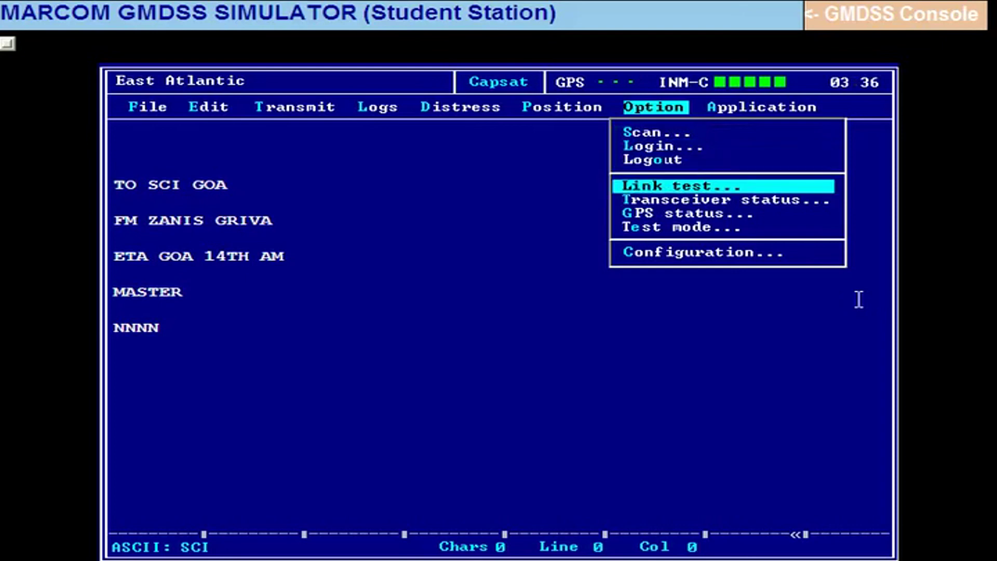
key(Return)
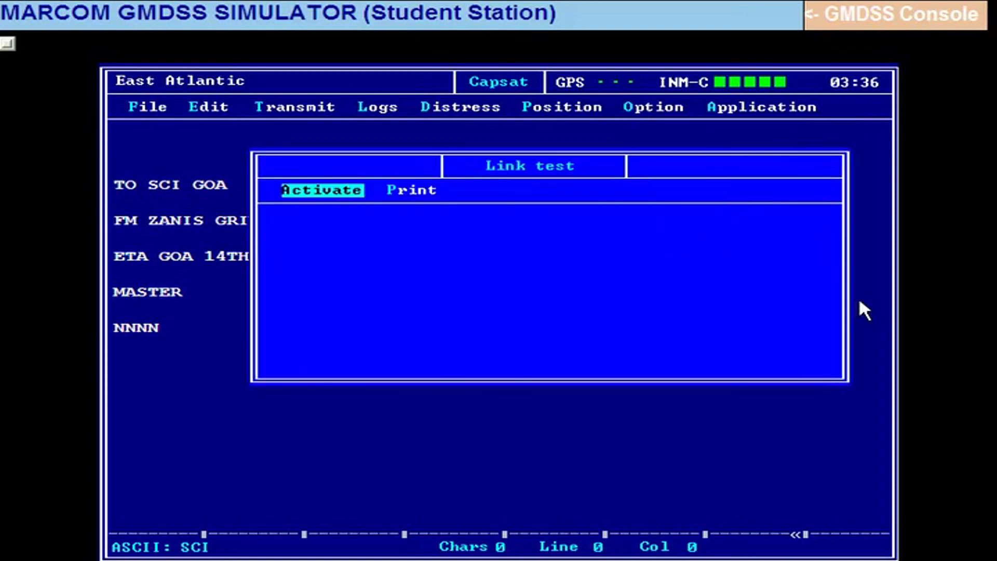
Run the link test with LES 312, clearing the Testing LES, Transmit, Receiving and Distress notices, then close the results.
key(Return)
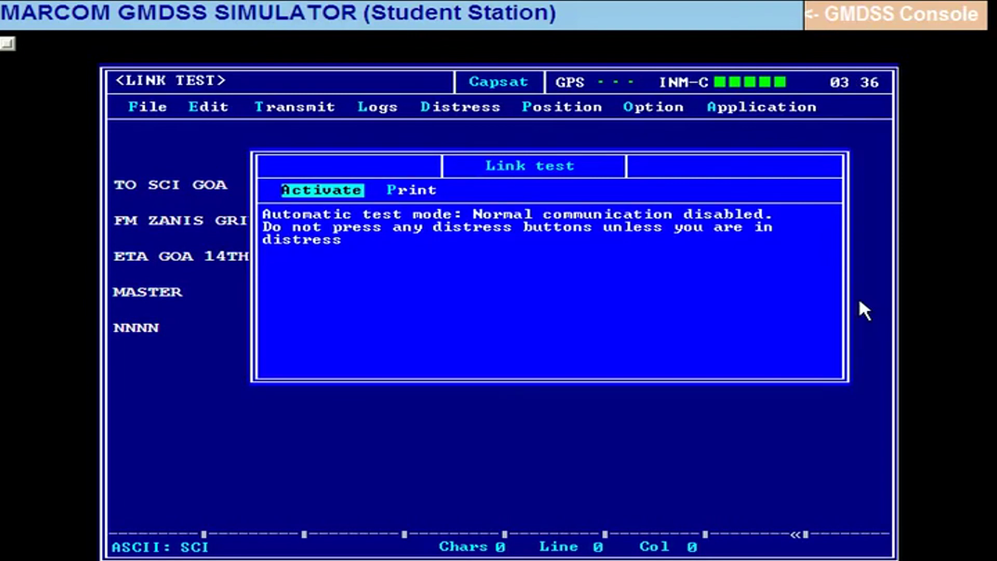
key(Return)
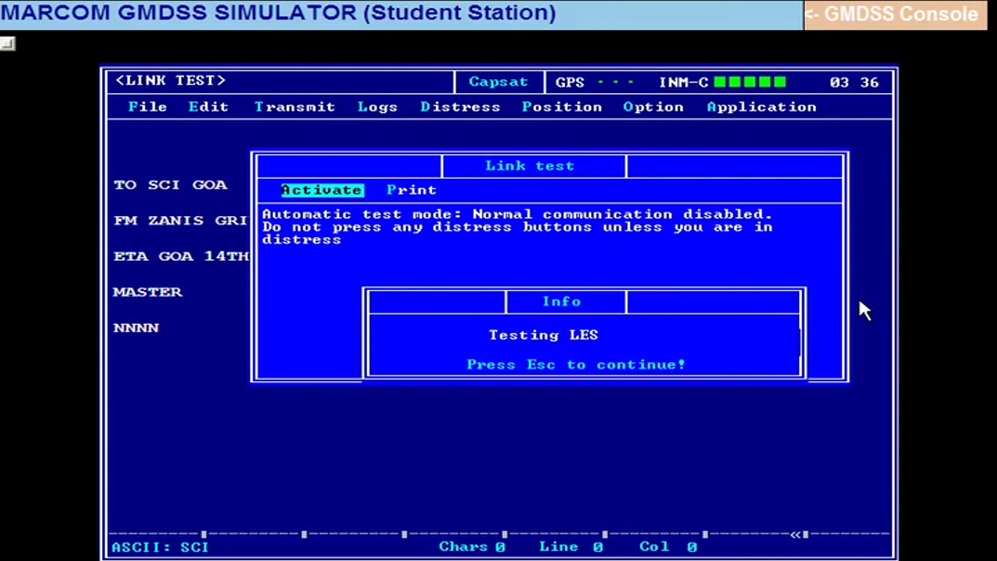
key(Escape)
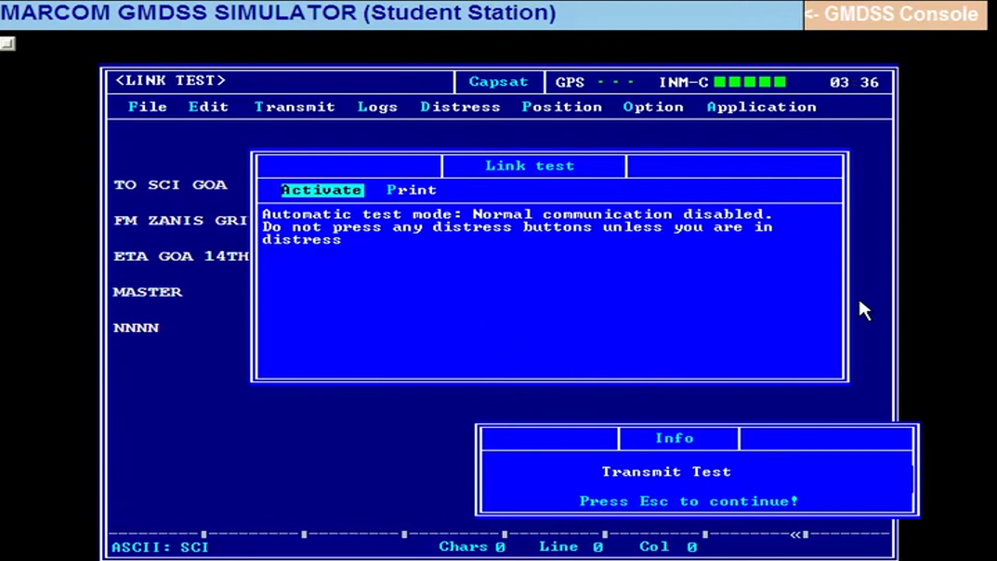
key(Escape)
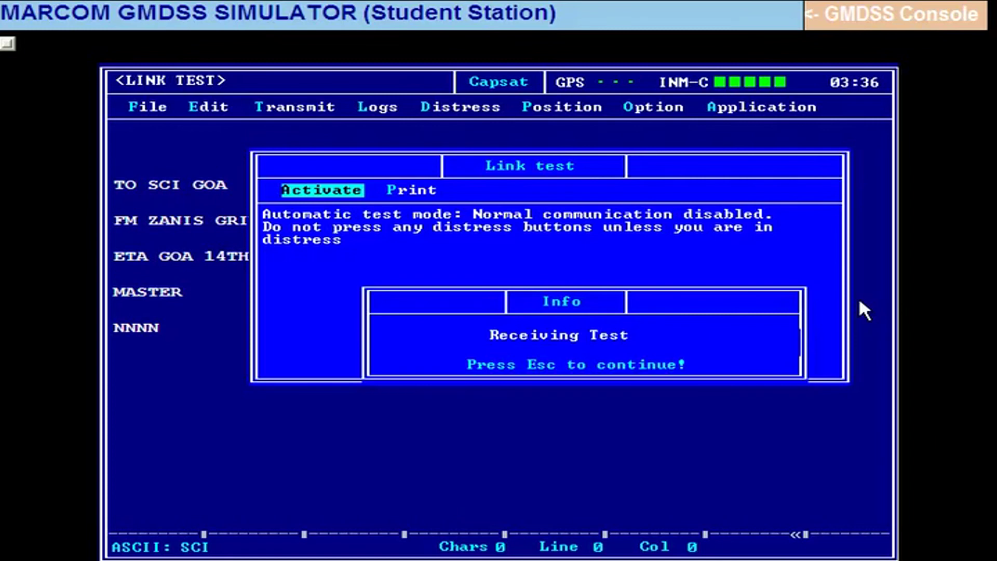
key(Escape)
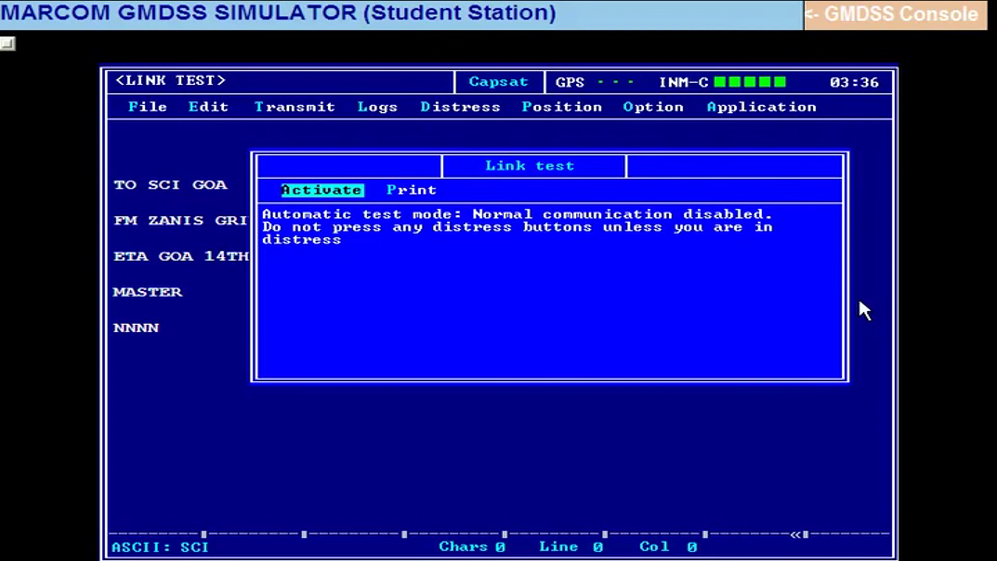
key(Escape)
key(Escape)
key(Return)
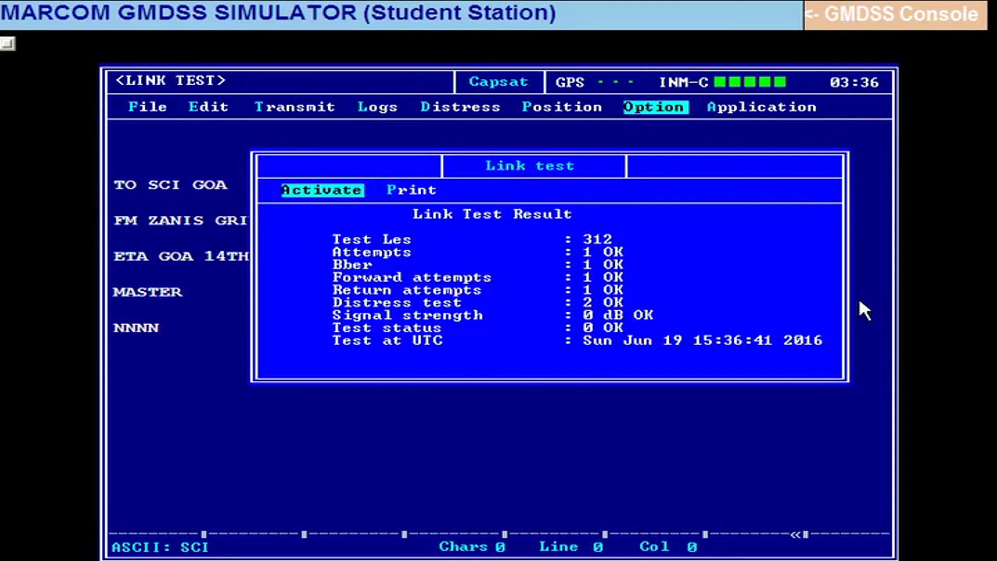
key(Escape)
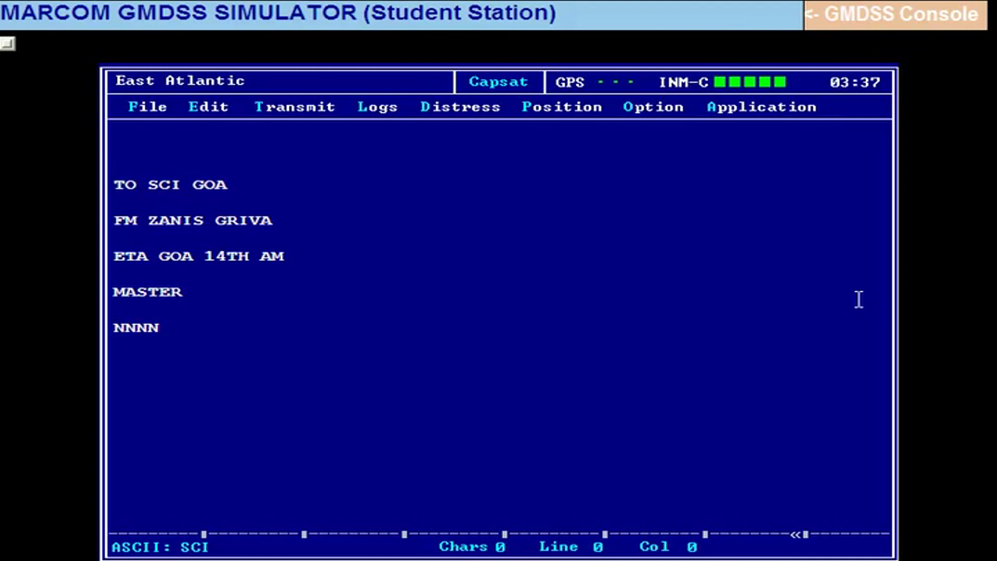
Log the terminal out of the satellite network, confirming with Yes, and close the Option menu.
key(alt+o)
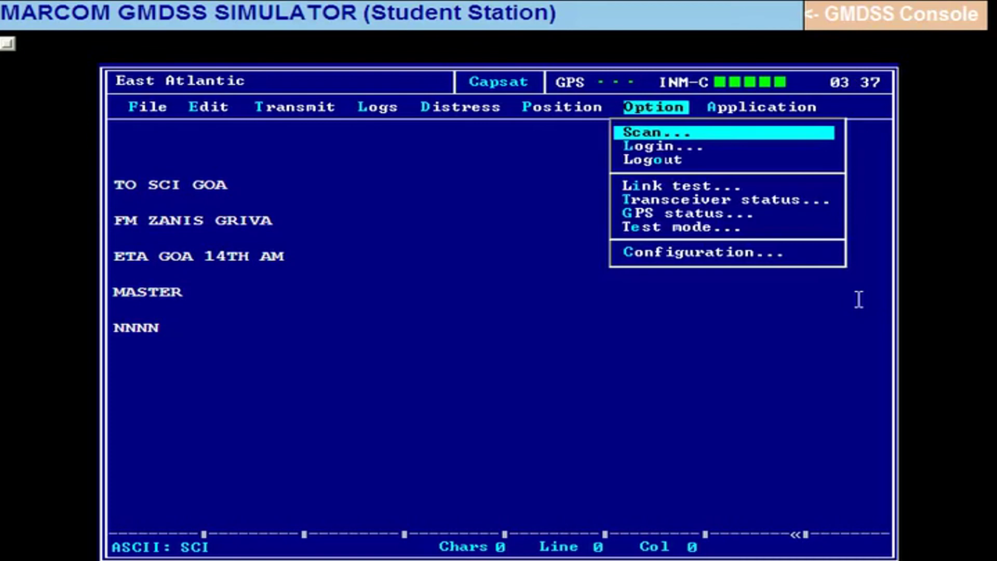
key(Down)
key(Down)
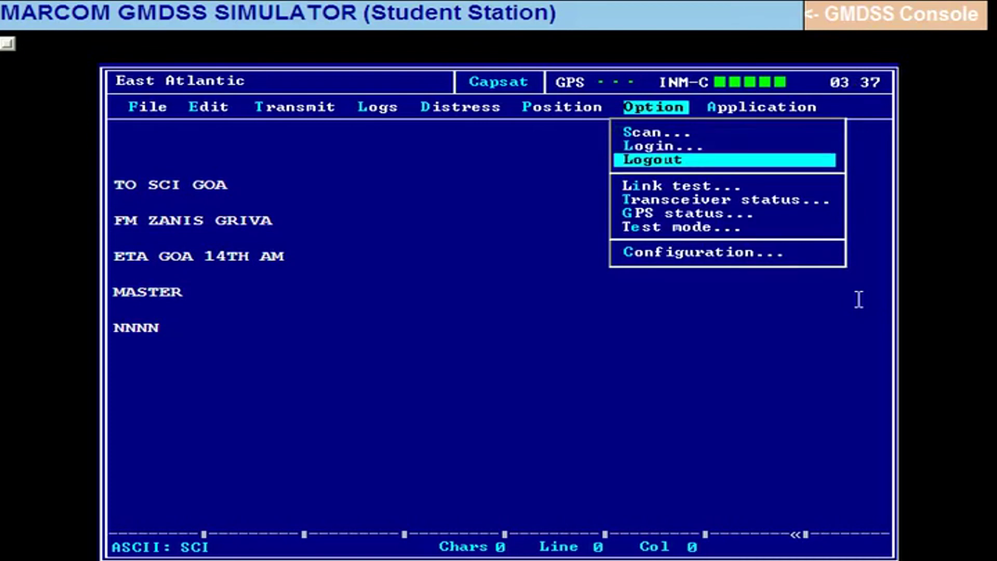
key(Return)
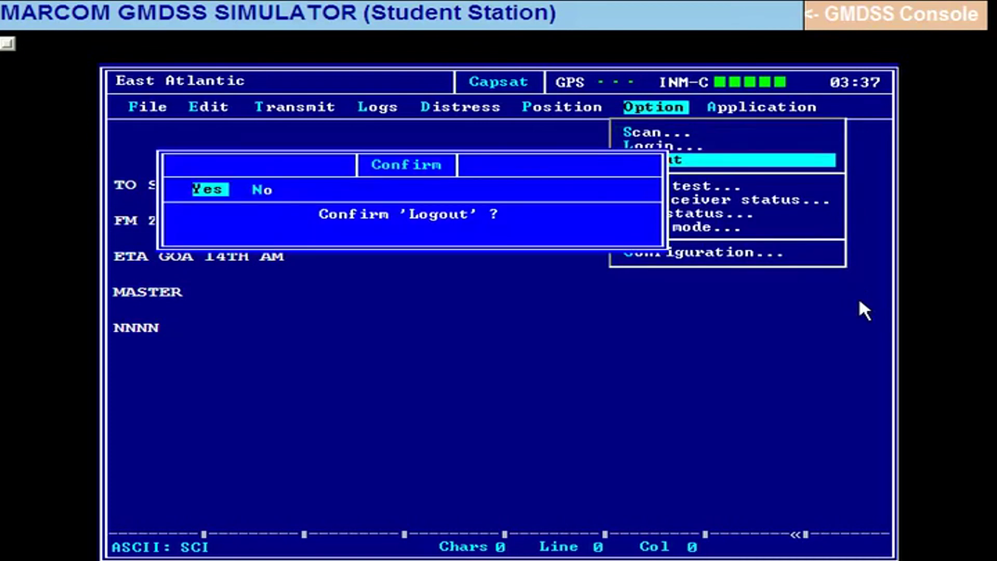
key(Return)
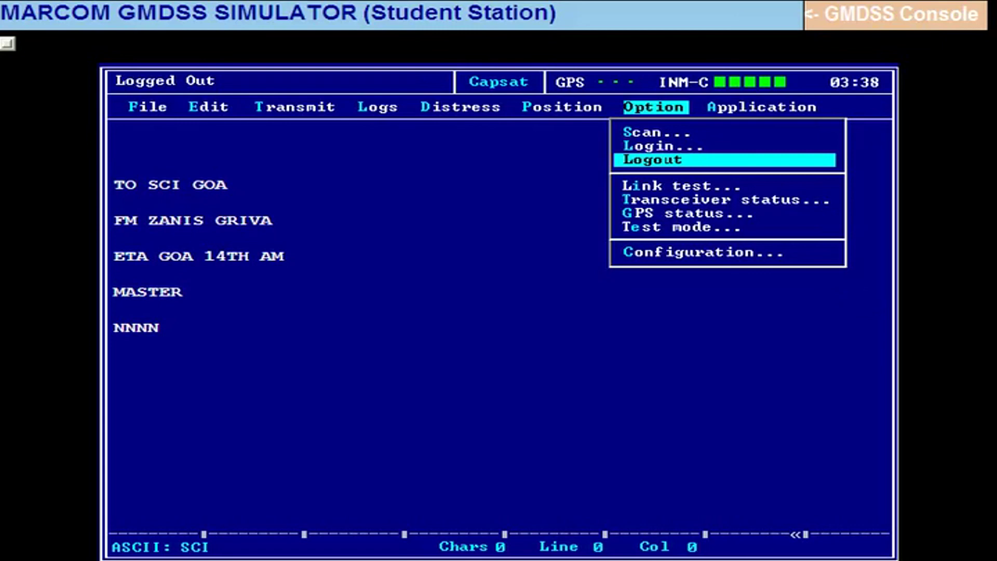
key(Escape)
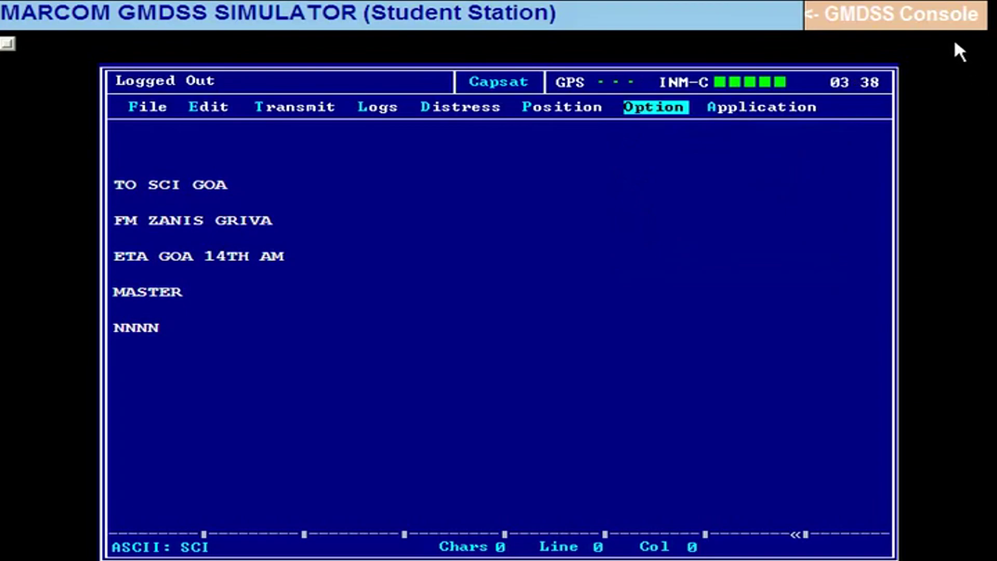
On the SAILOR SAT-C unit in the GMDSS console, close the alarm cover and switch power off.
click(941, 27)
click(521, 367)
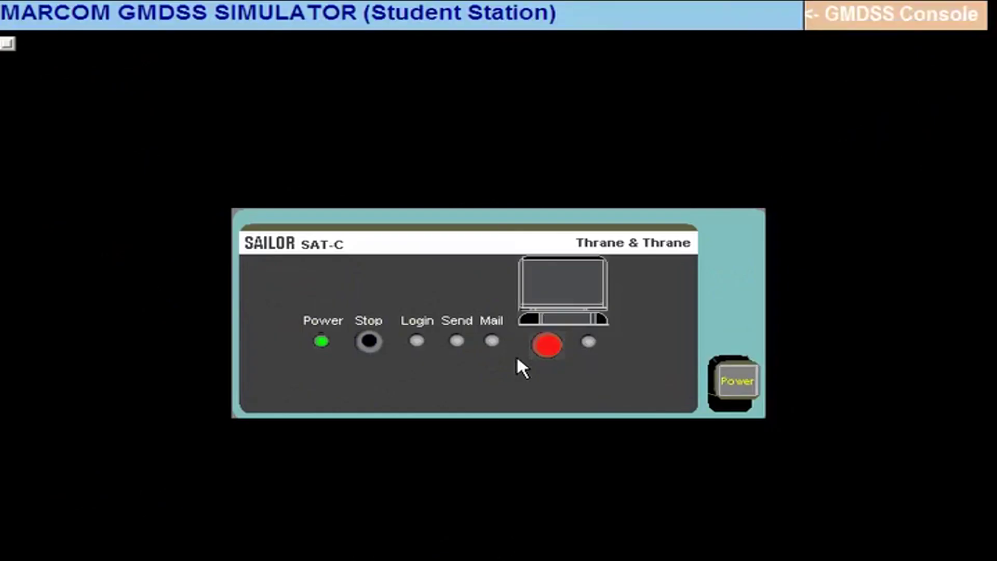
click(582, 269)
click(737, 394)
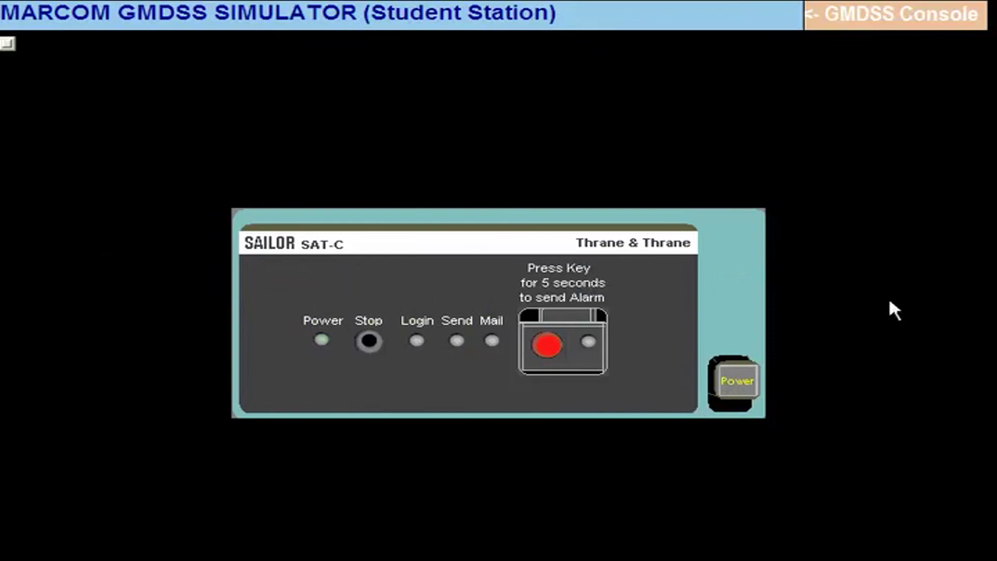